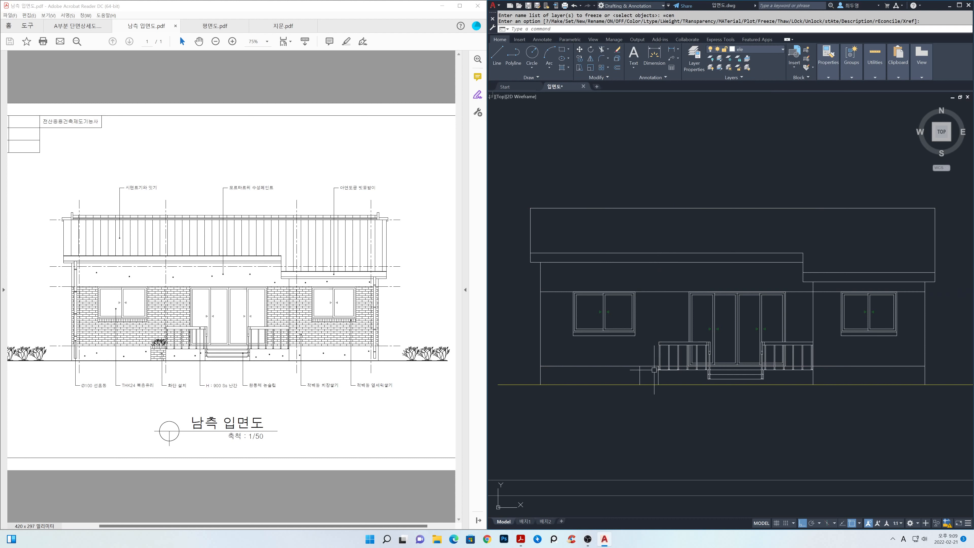
# Step: Offset the horizontal line along the top of the planter outline beside the porch downward by 100
pyautogui.scroll(6, 660, 371)
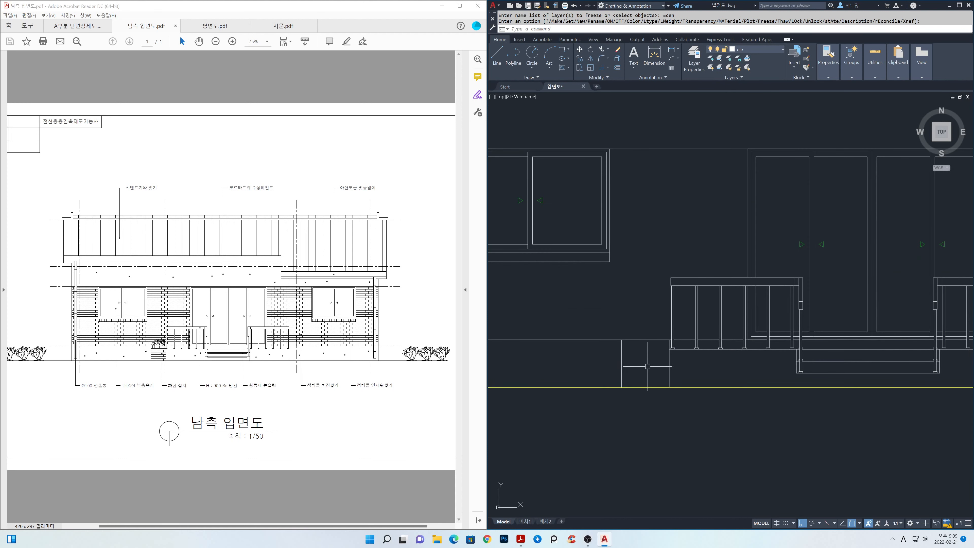
pyautogui.scroll(3, 664, 365)
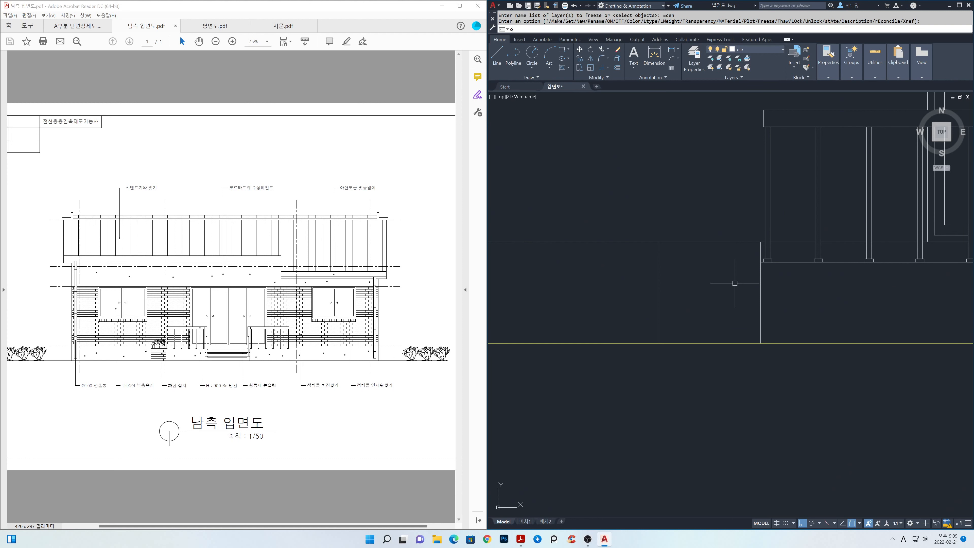
pyautogui.press('Return')
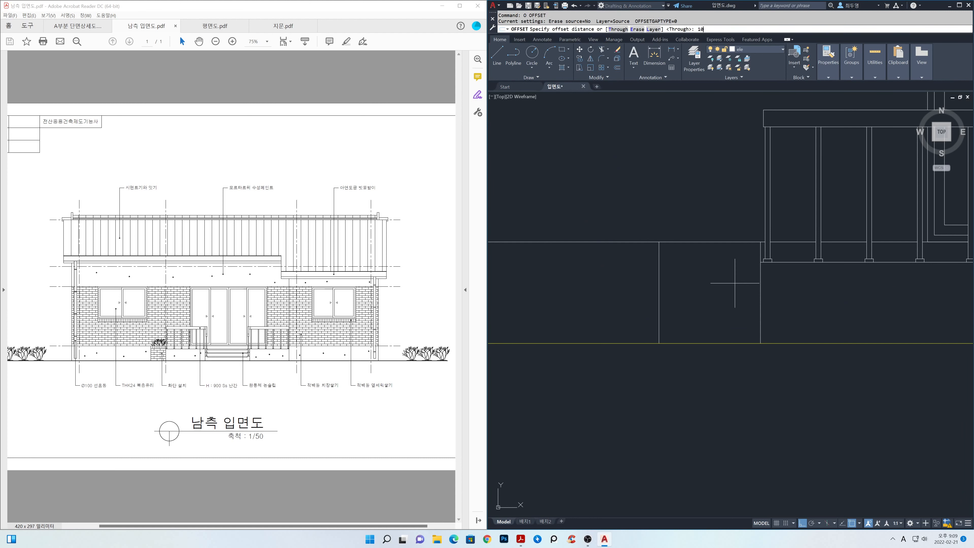
pyautogui.press('Return')
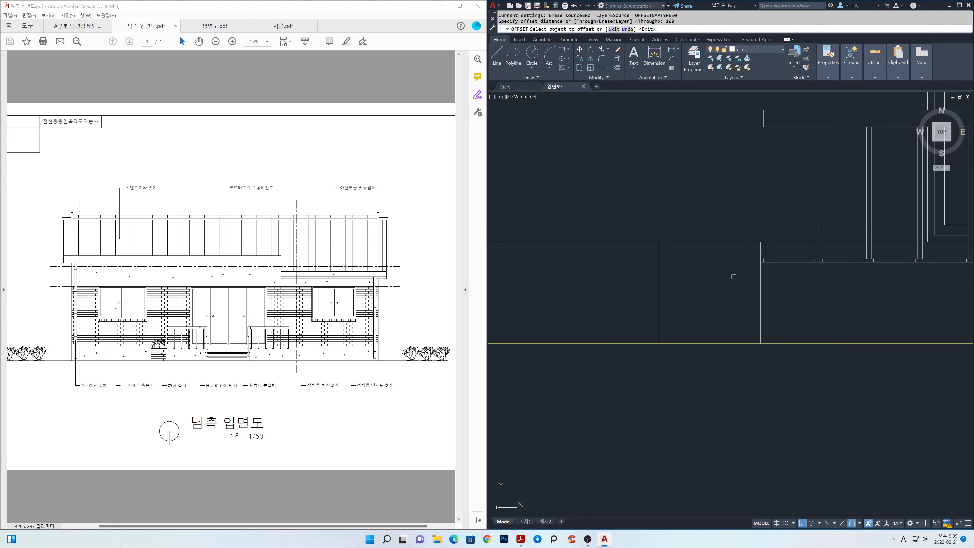
pyautogui.click(729, 242)
pyautogui.click(719, 280)
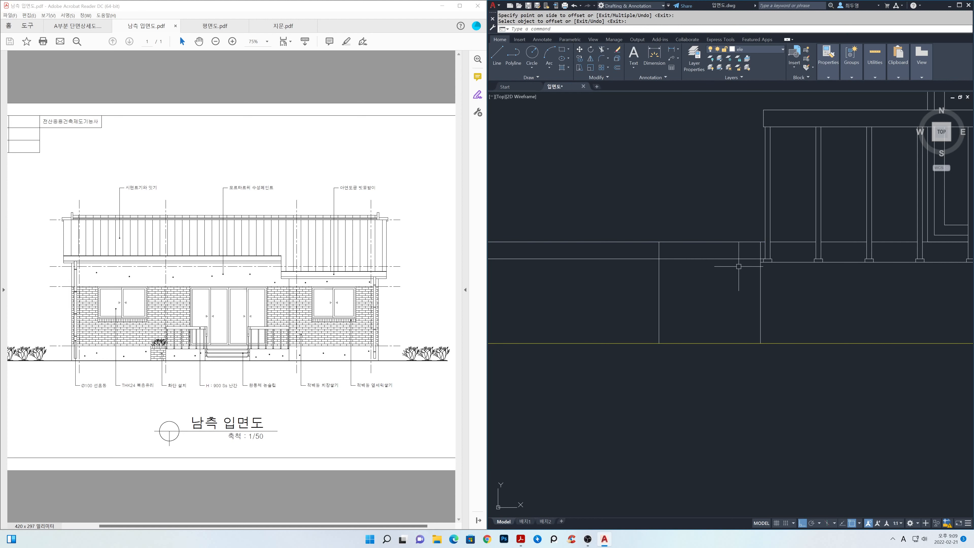
pyautogui.press('Return')
pyautogui.click(743, 258)
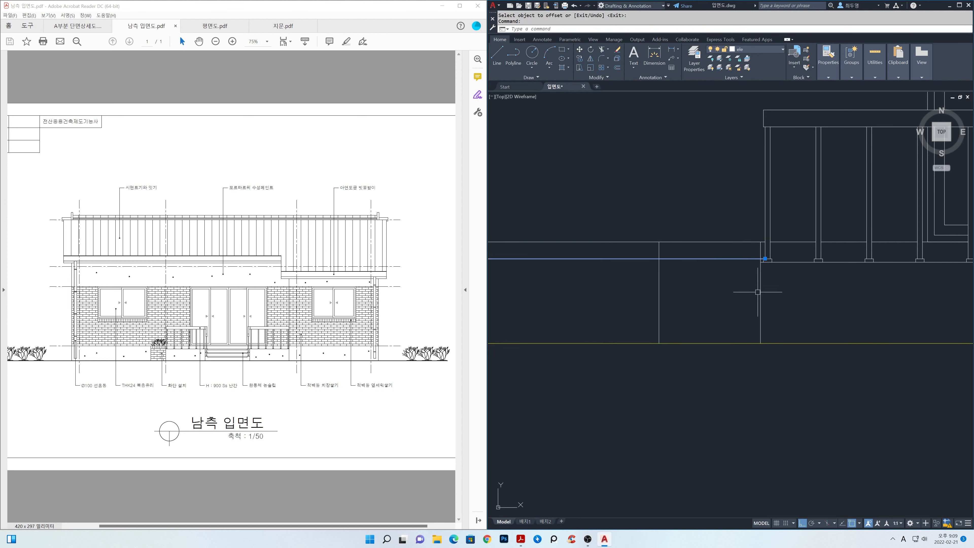
pyautogui.press('Escape')
# Step: Trim the offset line to the planter's two vertical edges, using both edges as cutting edges
pyautogui.write('tr')
pyautogui.press('Return')
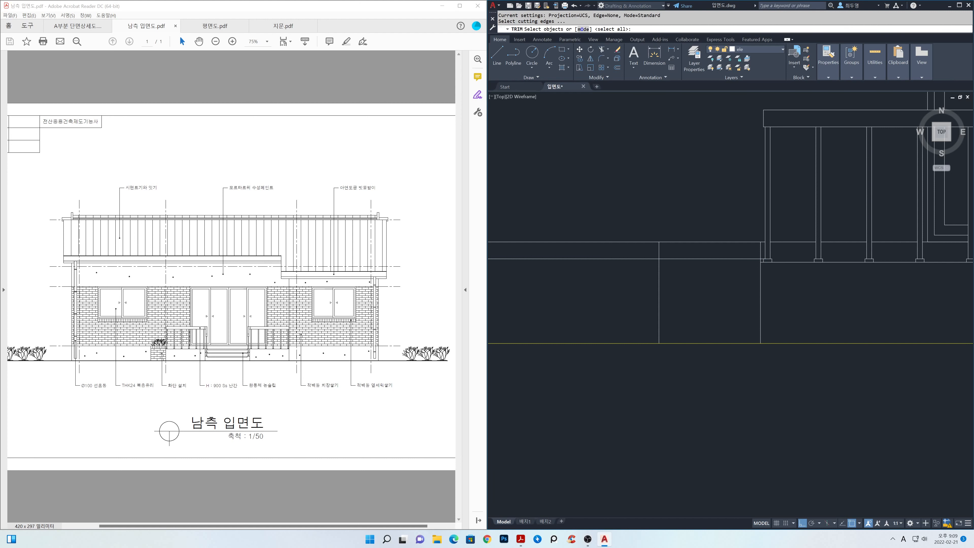
pyautogui.scroll(1, 885, 282)
pyautogui.click(786, 315)
pyautogui.click(616, 289)
pyautogui.press('Return')
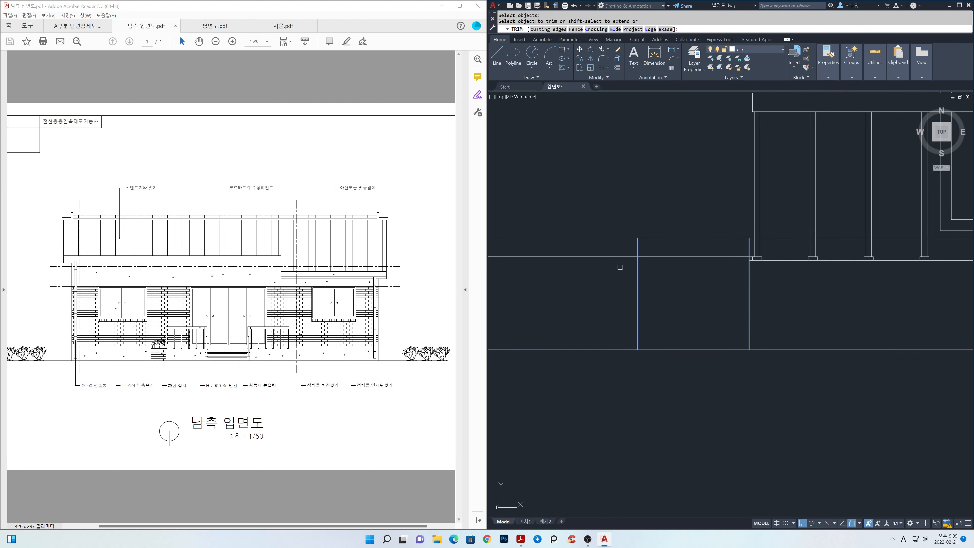
pyautogui.click(623, 257)
pyautogui.scroll(2, 749, 254)
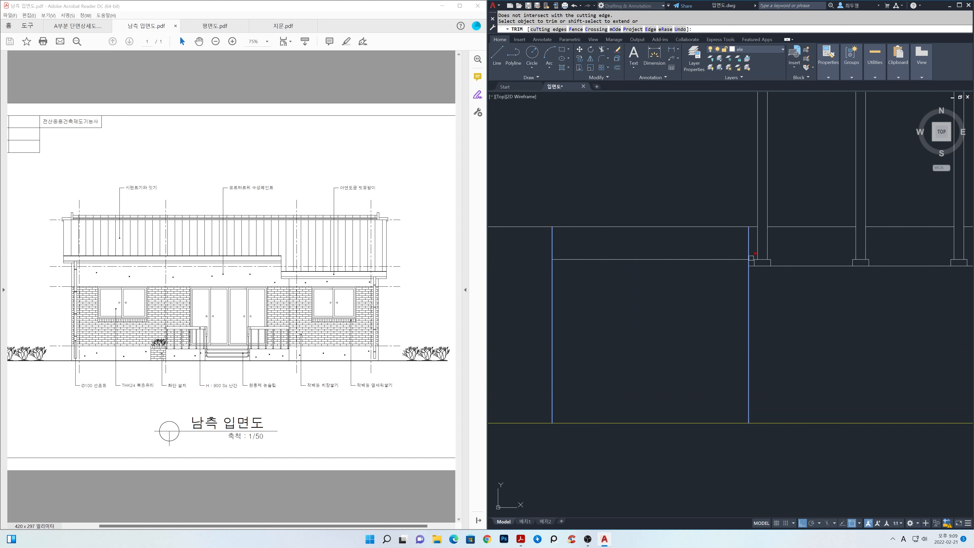
pyautogui.scroll(2, 751, 258)
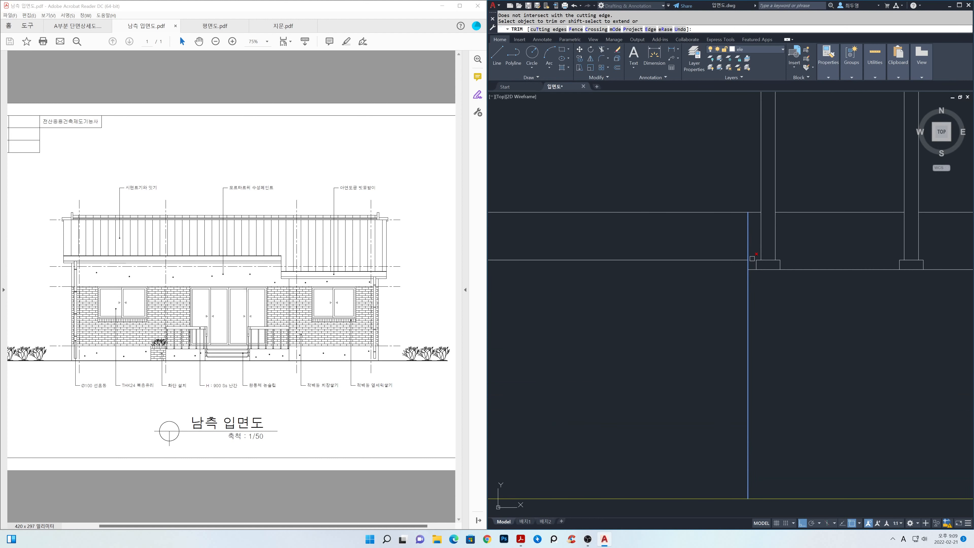
pyautogui.press('Return')
# Step: Examine the front elevation from the planter and porch railing across to the window on the east end
pyautogui.scroll(-3, 680, 300)
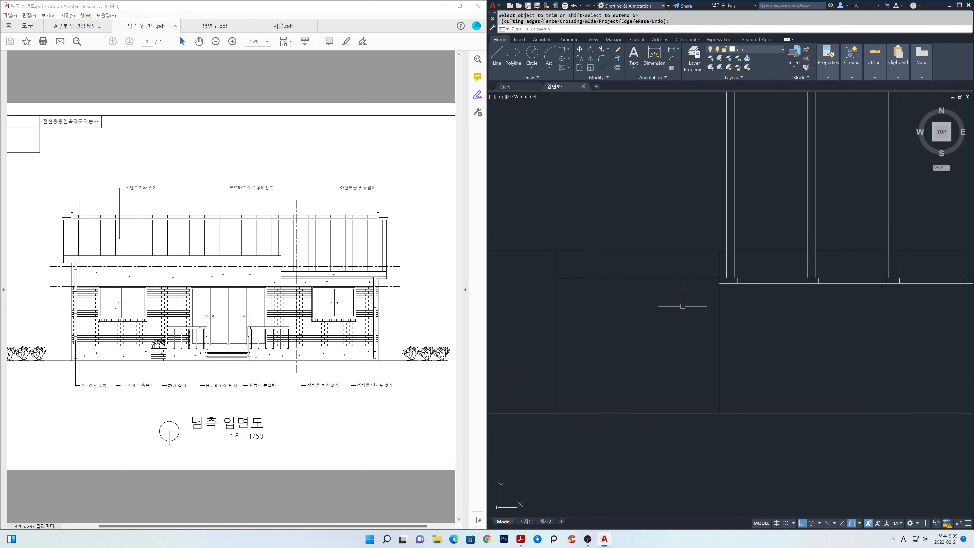
pyautogui.scroll(-3, 683, 306)
pyautogui.moveTo(687, 321)
pyautogui.mouseDown(button='middle')
pyautogui.moveTo(707, 342)
pyautogui.moveTo(698, 359)
pyautogui.mouseUp(button='middle')
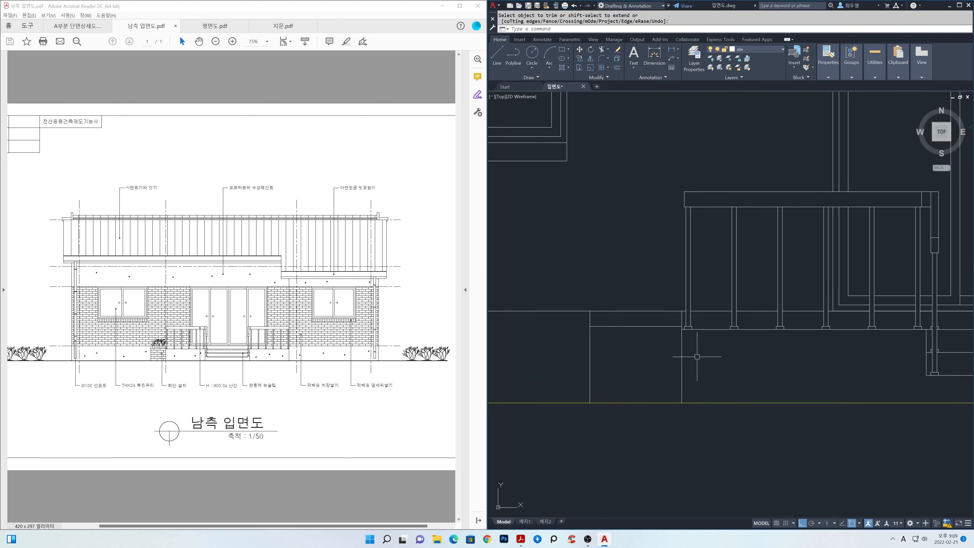
pyautogui.scroll(-5, 696, 356)
pyautogui.moveTo(824, 340); pyautogui.dragTo(509, 360, button='middle')
pyautogui.scroll(2, 706, 275)
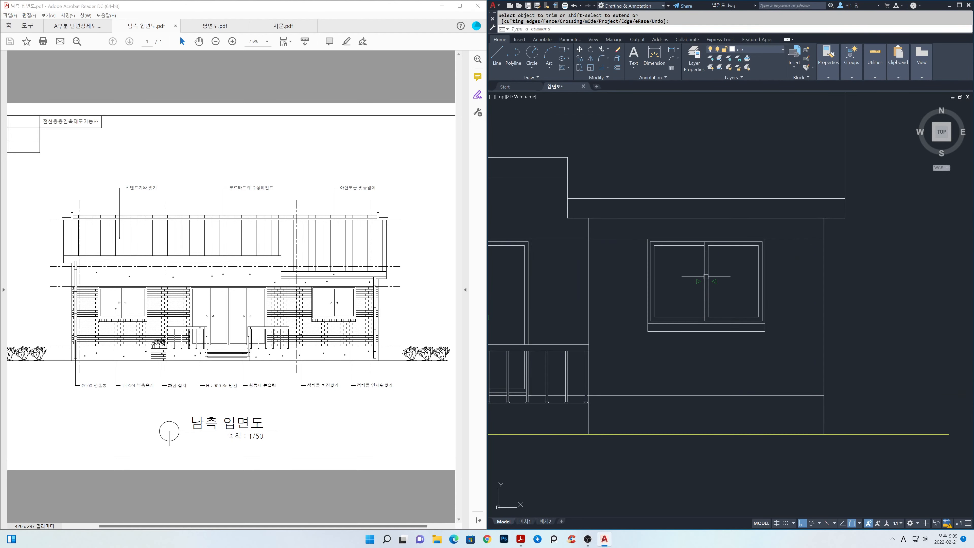
pyautogui.scroll(1, 708, 300)
pyautogui.scroll(1, 717, 313)
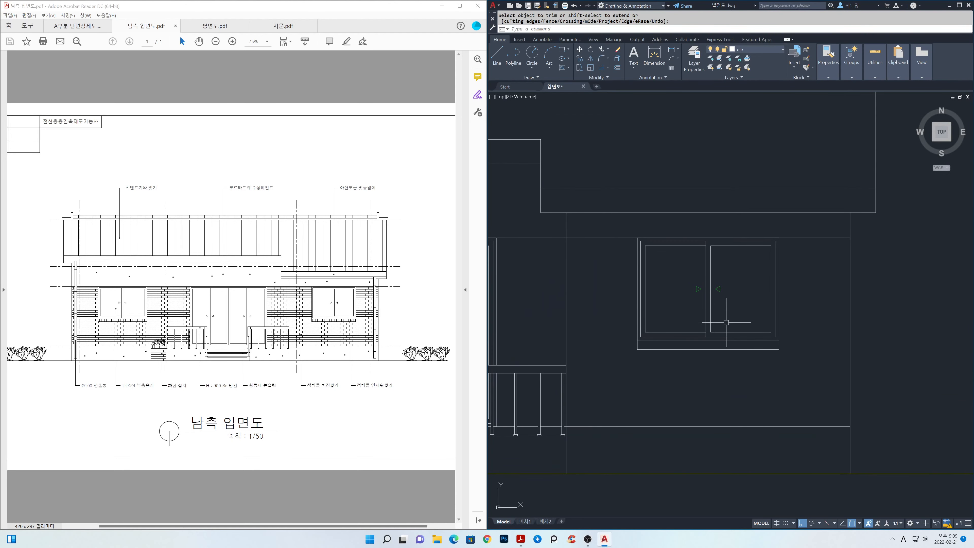
pyautogui.scroll(-6, 807, 324)
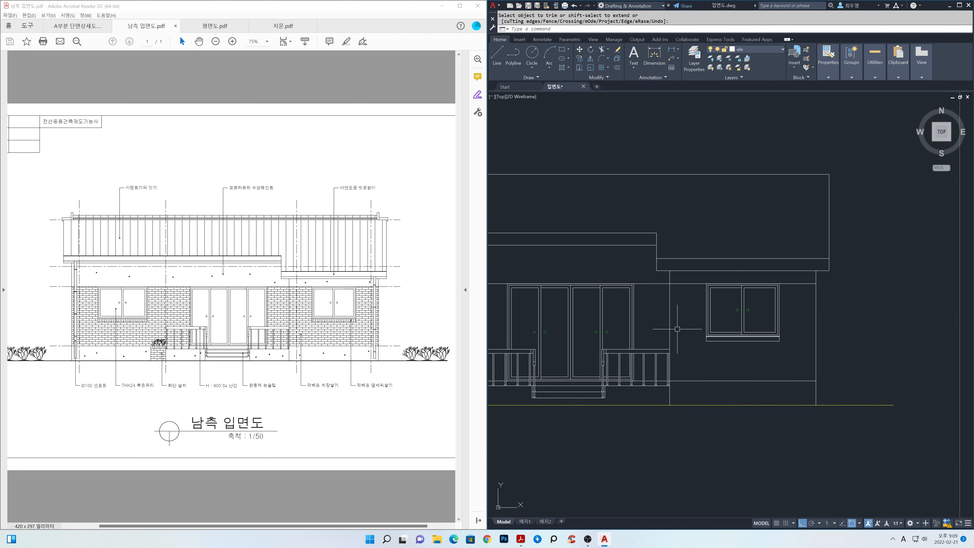
# Step: Locate the eaves gutter and downspout in the section drawing and make the cyan layer current
pyautogui.moveTo(682, 322); pyautogui.dragTo(871, 349, button='middle')
pyautogui.scroll(-1, 772, 335)
pyautogui.scroll(-1, 755, 337)
pyautogui.moveTo(746, 335); pyautogui.dragTo(908, 323, button='middle')
pyautogui.scroll(-3, 712, 334)
pyautogui.scroll(2, 709, 314)
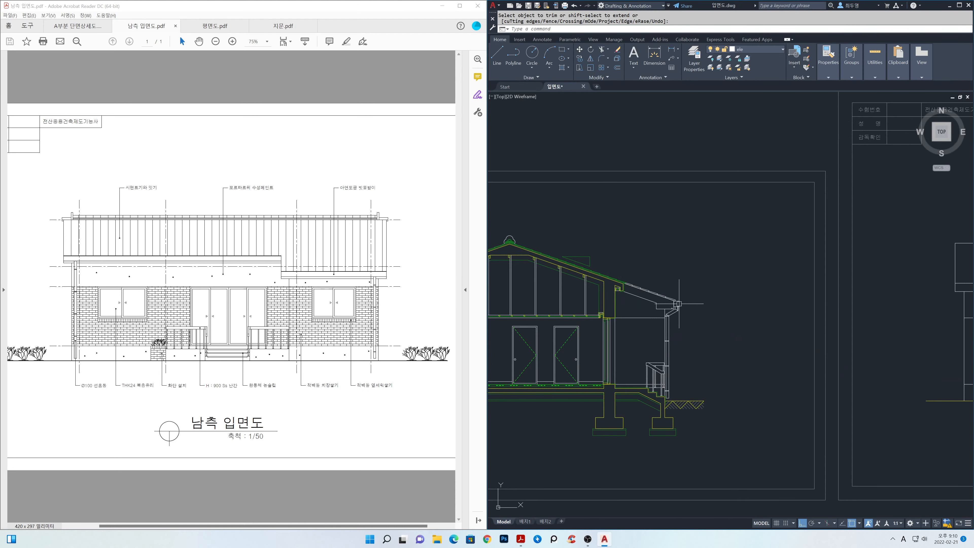
pyautogui.scroll(2, 682, 302)
pyautogui.scroll(4, 682, 303)
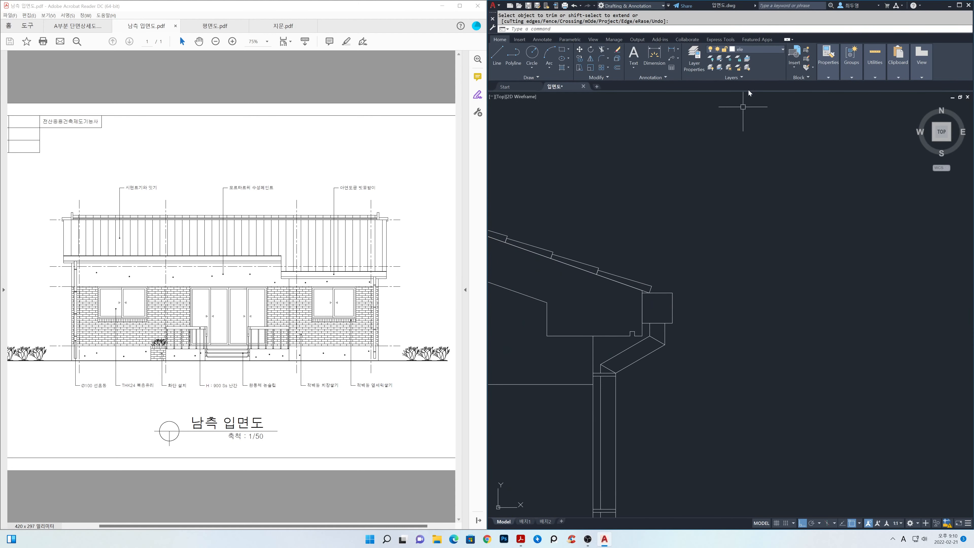
pyautogui.click(758, 49)
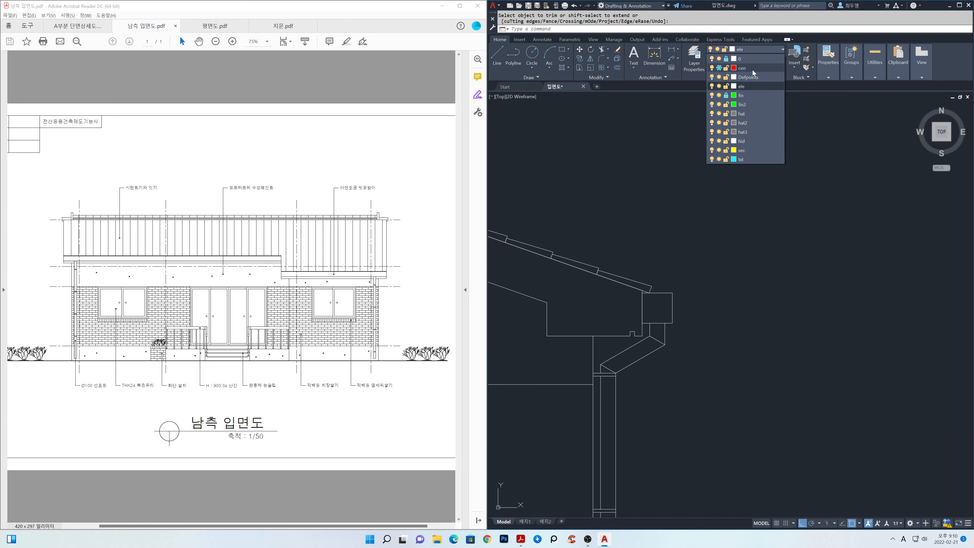
pyautogui.click(755, 160)
# Step: Draw horizontal construction lines through the top and bottom edges of the section's eaves gutter
pyautogui.scroll(2, 679, 301)
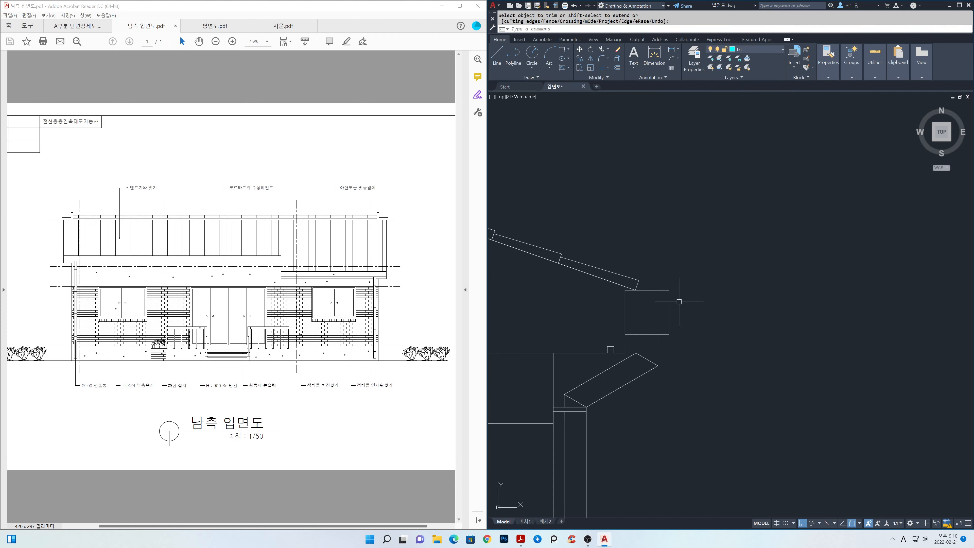
pyautogui.moveTo(678, 302); pyautogui.dragTo(689, 351, button='middle')
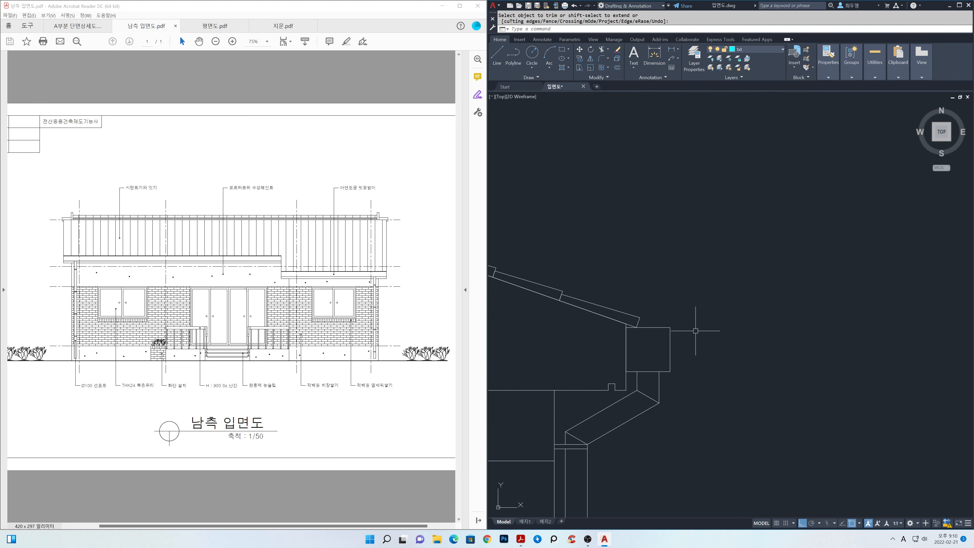
pyautogui.write('l')
pyautogui.press('Return')
pyautogui.write('h')
pyautogui.press('Return')
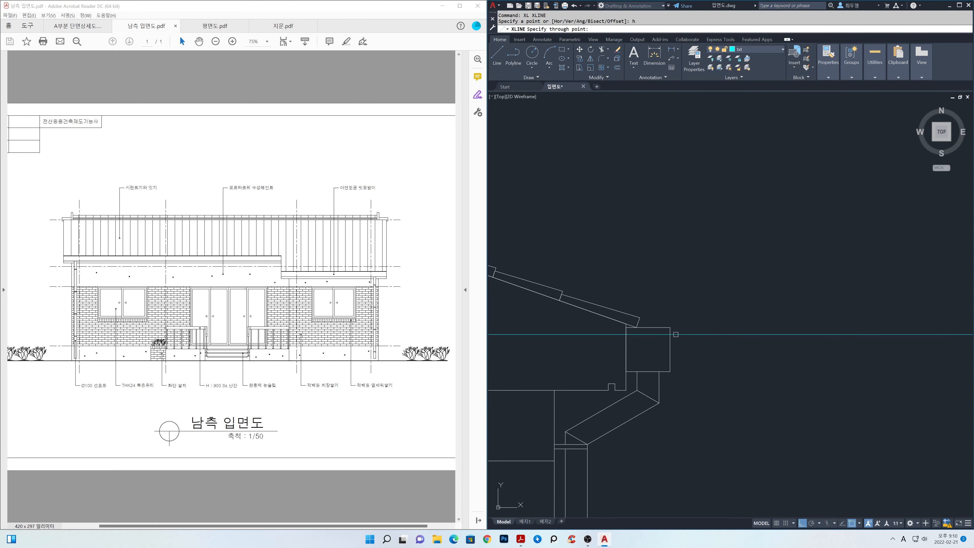
pyautogui.click(672, 334)
pyautogui.click(671, 371)
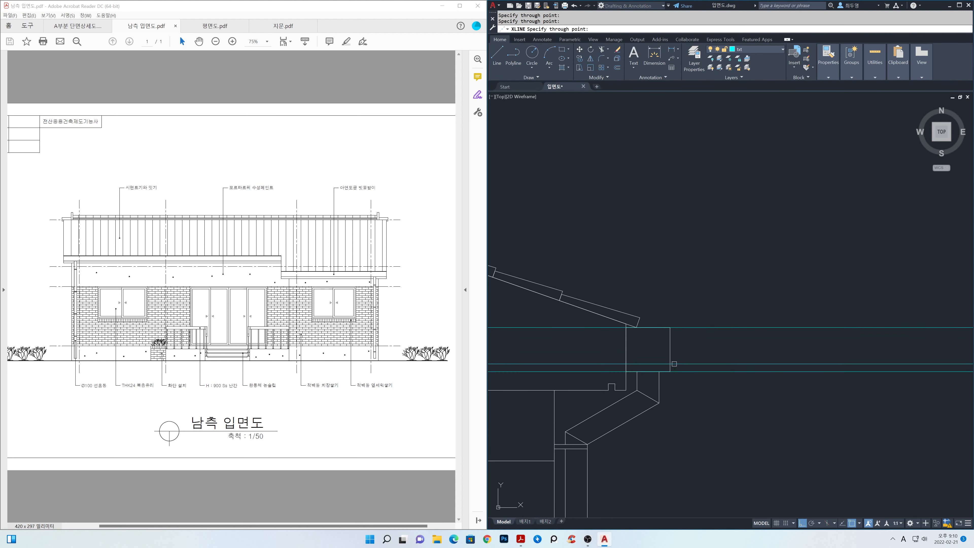
# Step: Trim both gutter construction lines in the elevation to the vertical side edges of the lower eave
pyautogui.scroll(-5, 746, 367)
pyautogui.moveTo(896, 380)
pyautogui.mouseDown(button='middle')
pyautogui.moveTo(526, 343)
pyautogui.moveTo(353, 338)
pyautogui.mouseUp(button='middle')
pyautogui.scroll(-4, 747, 341)
pyautogui.moveTo(956, 342); pyautogui.dragTo(369, 319, button='middle')
pyautogui.moveTo(789, 309)
pyautogui.mouseDown(button='middle')
pyautogui.moveTo(654, 318)
pyautogui.moveTo(776, 305)
pyautogui.moveTo(775, 291)
pyautogui.mouseUp(button='middle')
pyautogui.scroll(3, 666, 309)
pyautogui.scroll(1, 776, 304)
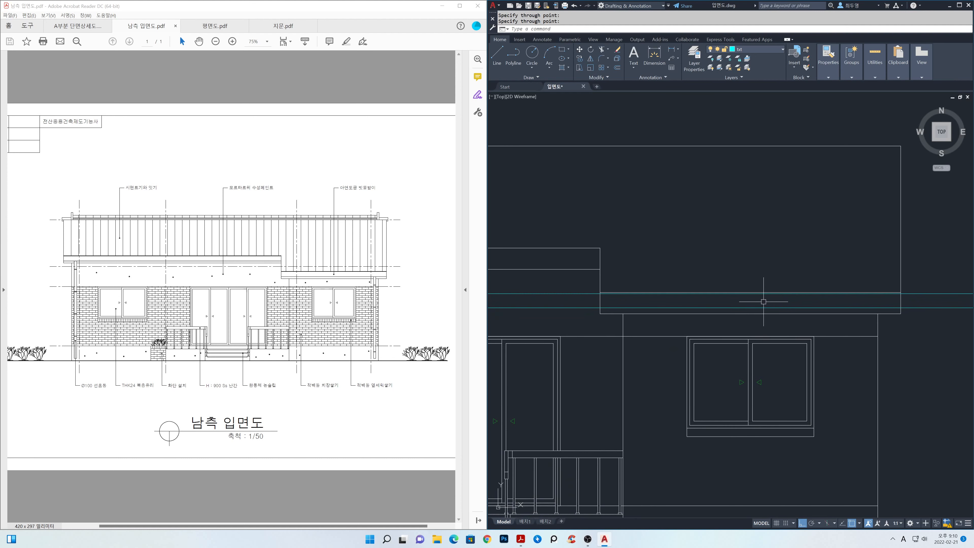
pyautogui.write('r')
pyautogui.press('Return')
pyautogui.click(897, 302)
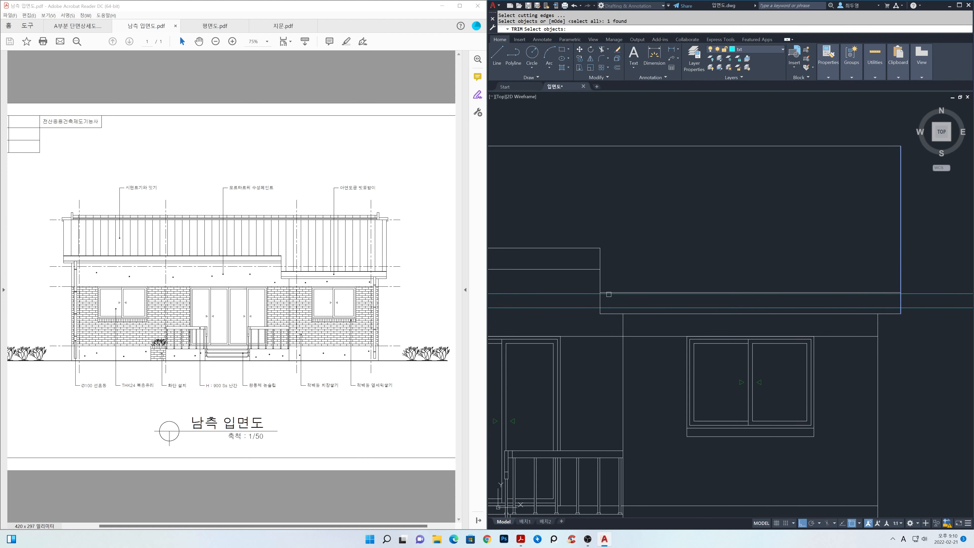
pyautogui.click(599, 300)
pyautogui.press('space')
pyautogui.click(593, 314)
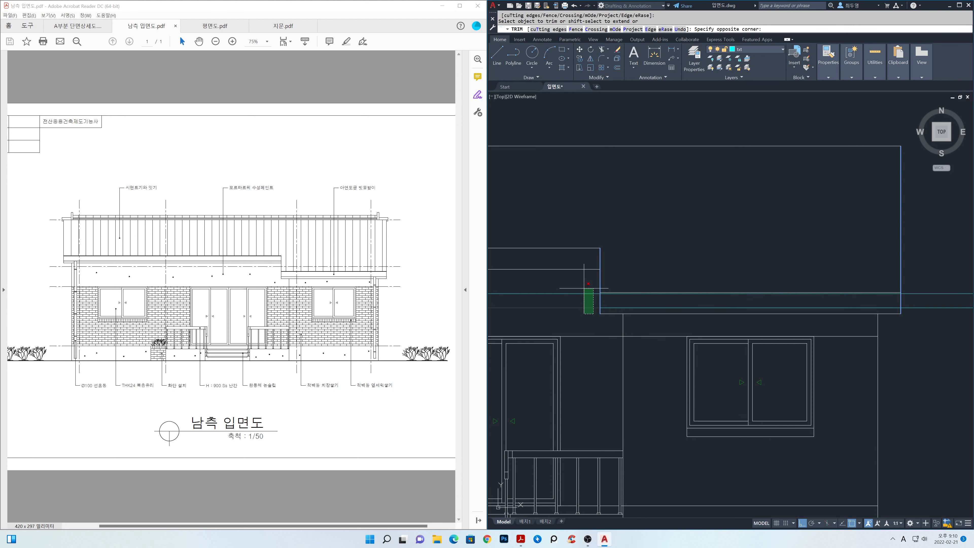
pyautogui.click(583, 288)
pyautogui.click(933, 325)
pyautogui.click(928, 282)
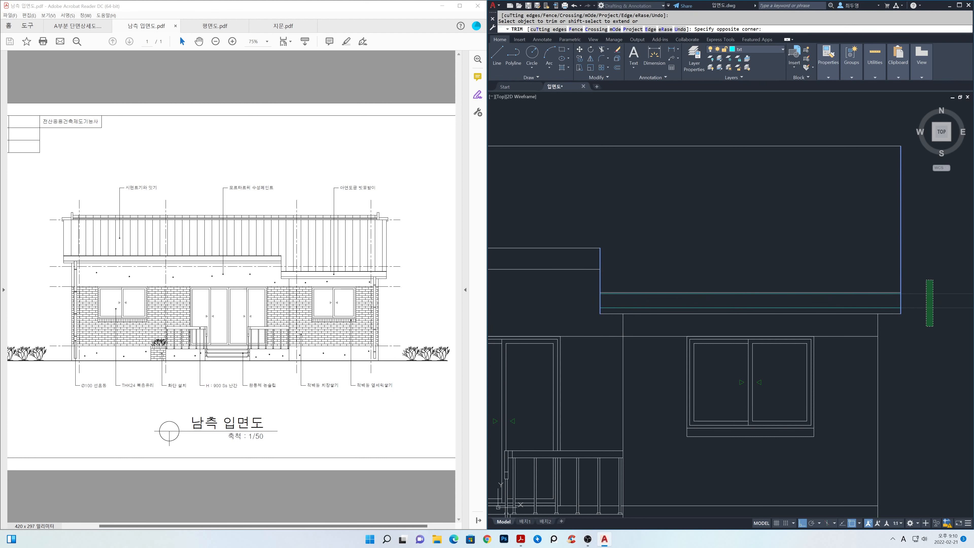
pyautogui.press('space')
# Step: Offset the elevation's outer wall edge beside the single window inward twice by 100, placing the copies on the current layer
pyautogui.moveTo(907, 362)
pyautogui.mouseDown(button='middle')
pyautogui.moveTo(874, 333)
pyautogui.moveTo(867, 289)
pyautogui.mouseUp(button='middle')
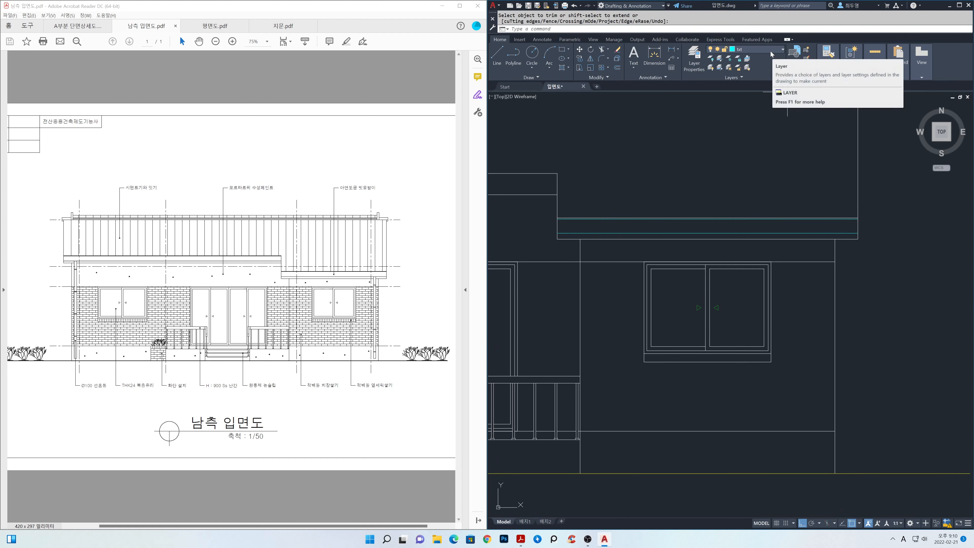
pyautogui.press('Escape')
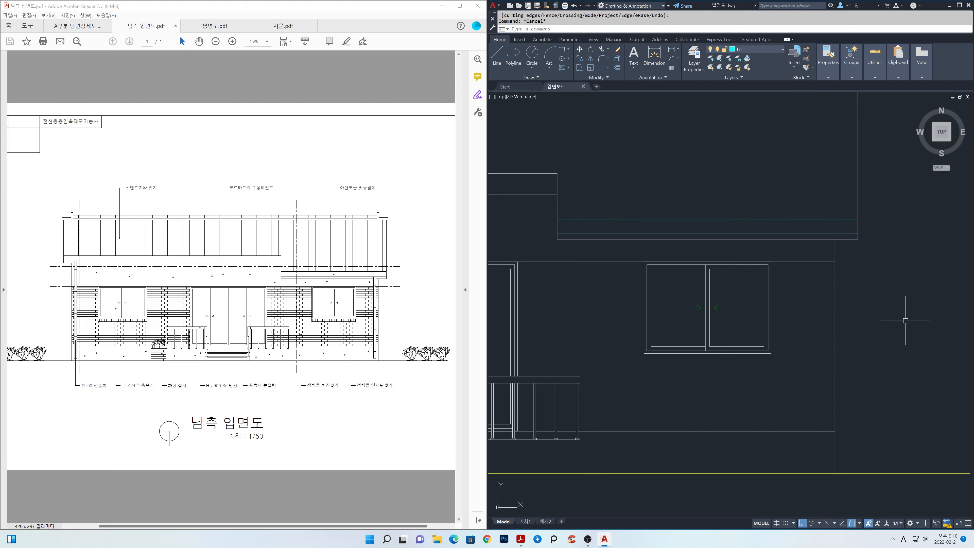
pyautogui.write('o')
pyautogui.press('Return')
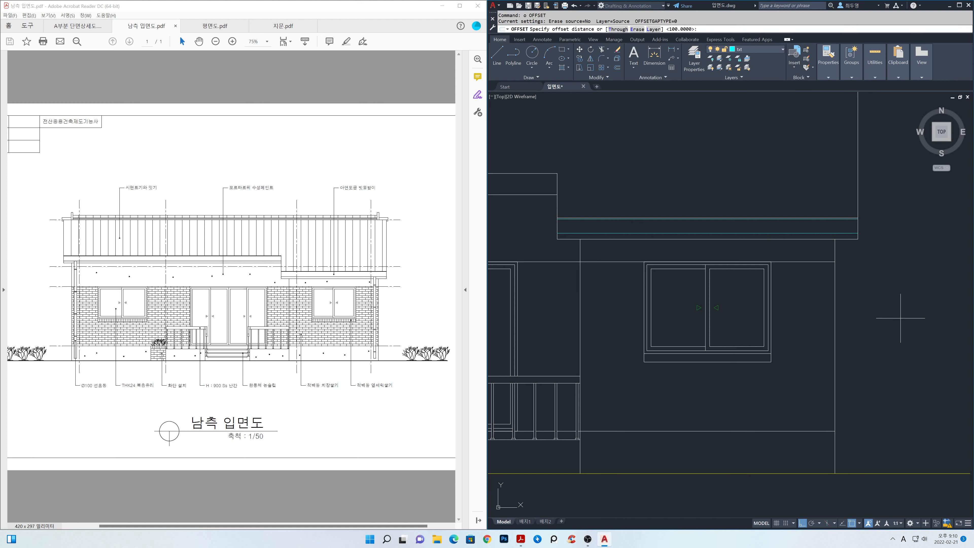
pyautogui.write('L')
pyautogui.press('Return')
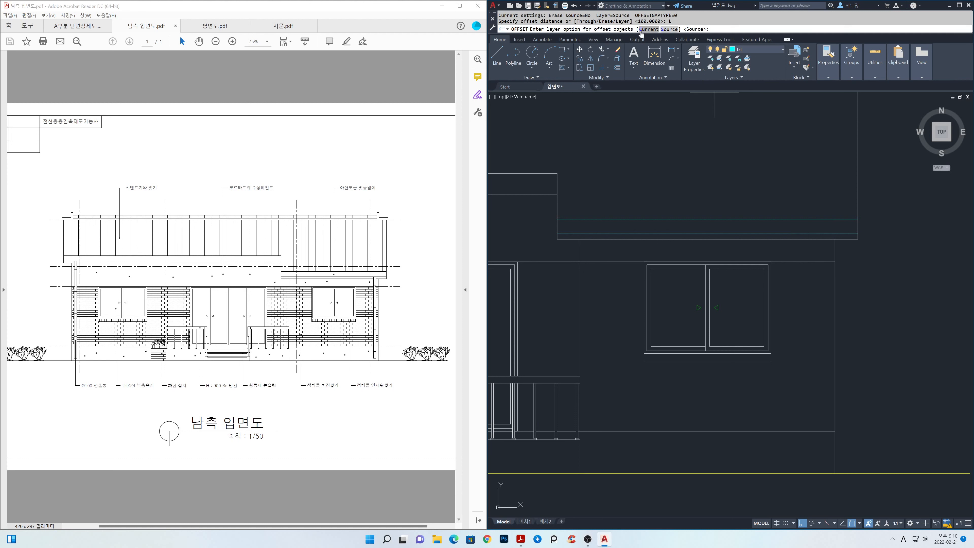
pyautogui.click(648, 30)
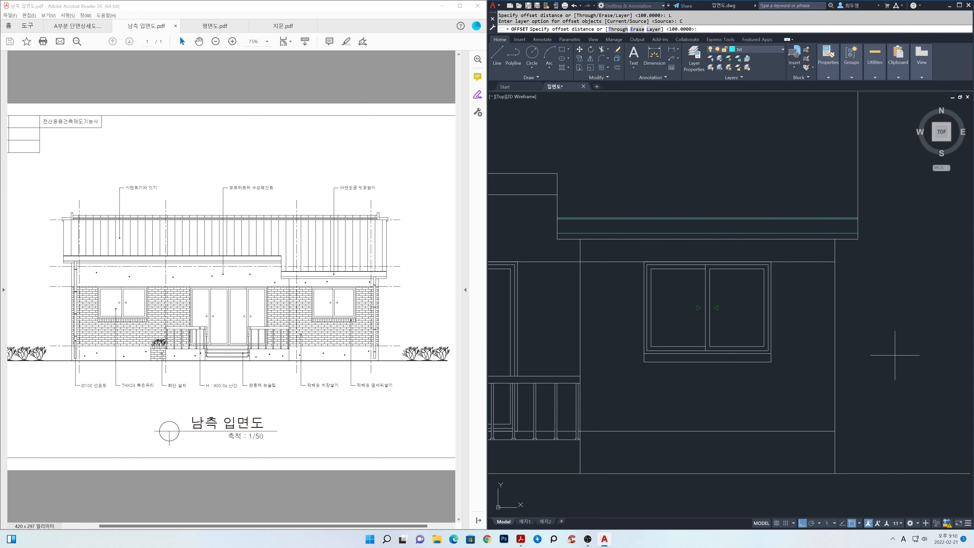
pyautogui.write('100')
pyautogui.press('Return')
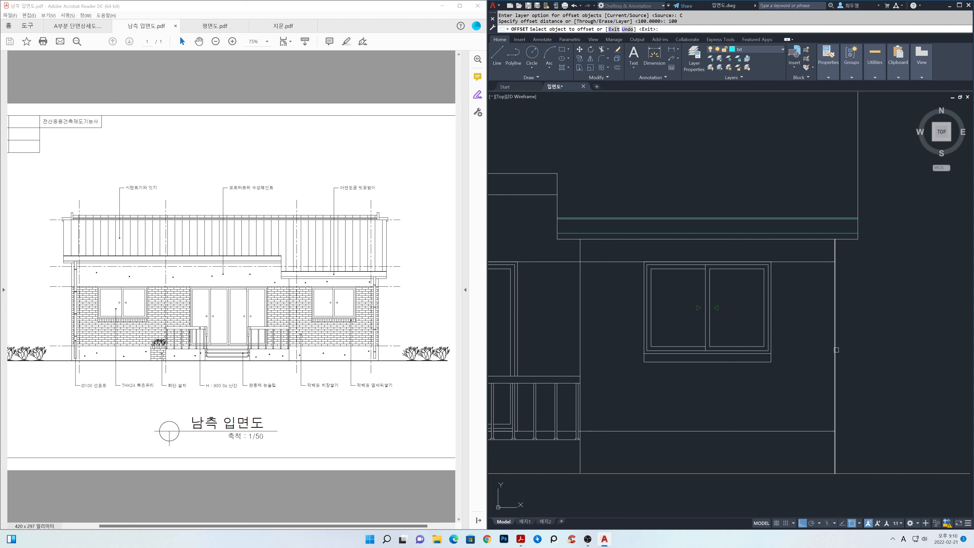
pyautogui.click(835, 350)
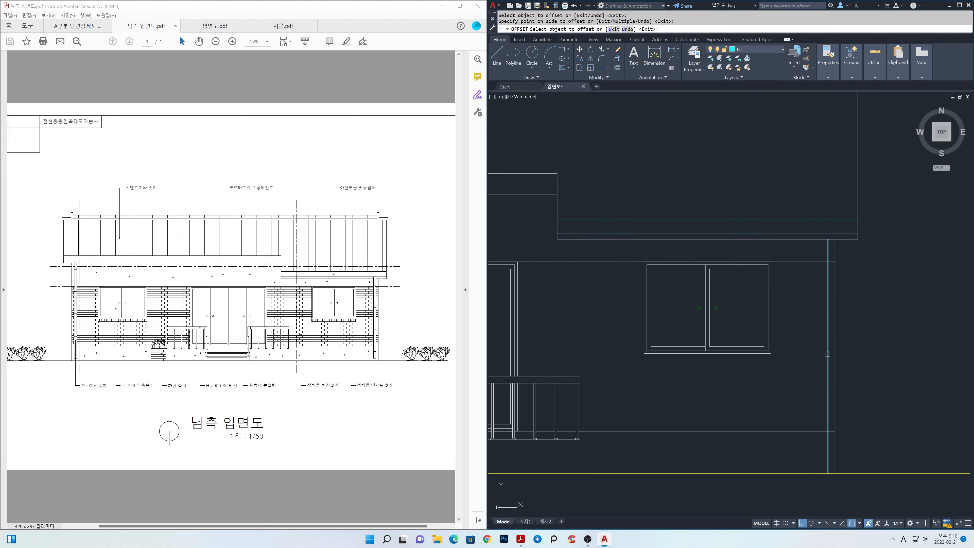
pyautogui.click(824, 353)
pyautogui.press('Return')
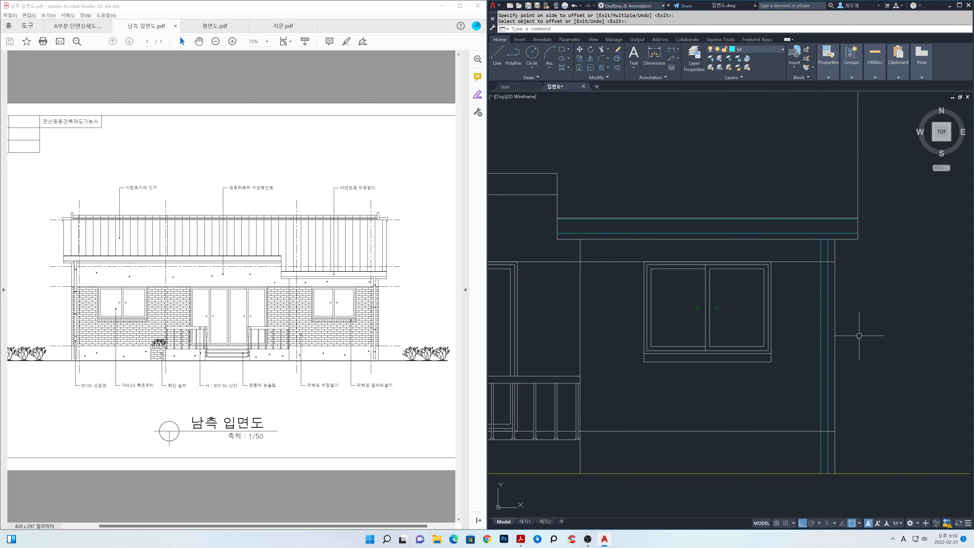
# Step: Extend both vertical downspout lines up to the lower edge of the gutter
pyautogui.write('ex')
pyautogui.press('Return')
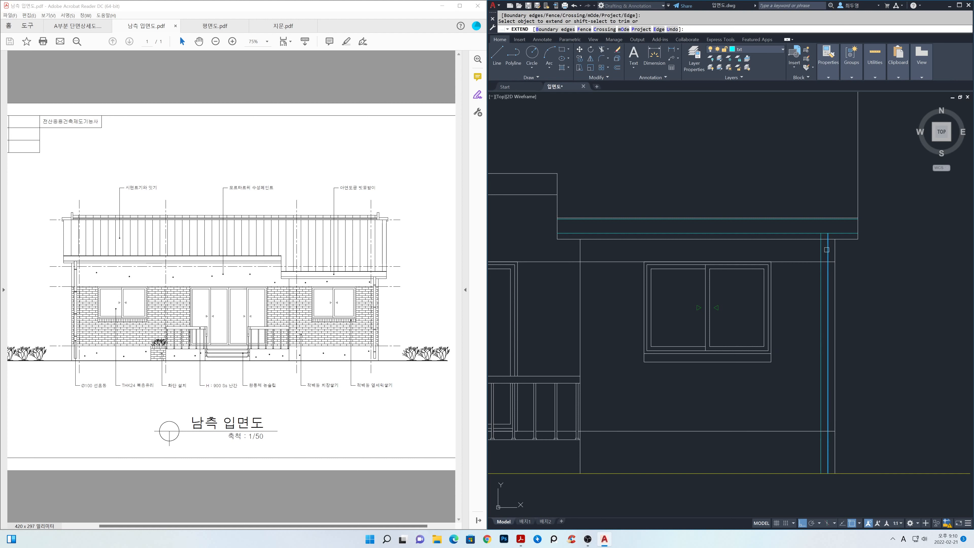
pyautogui.press('Return')
# Step: Trim the eave underside line and the horizontal wall and plinth lines where they cross between the two downspout edges
pyautogui.moveTo(872, 319); pyautogui.dragTo(799, 304, button='middle')
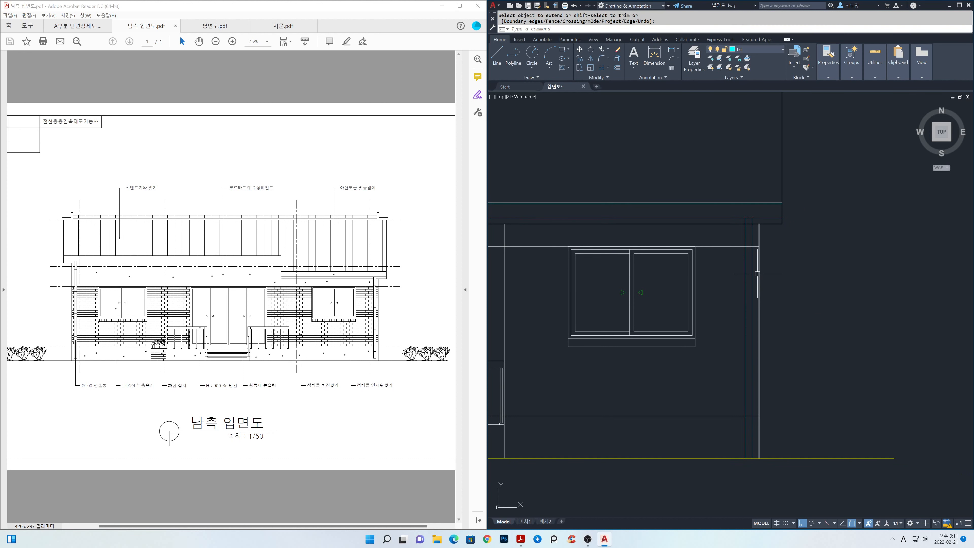
pyautogui.press('Return')
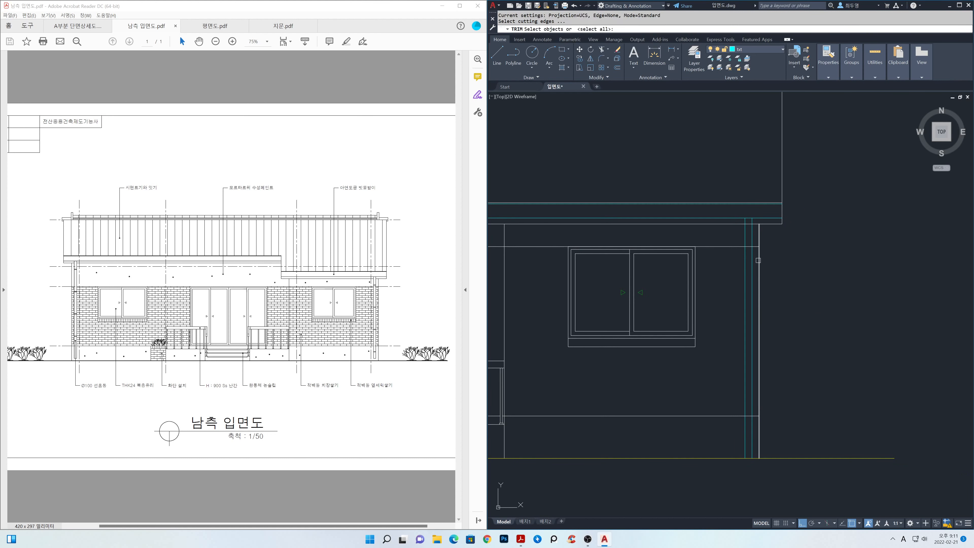
pyautogui.scroll(2, 750, 222)
pyautogui.click(748, 221)
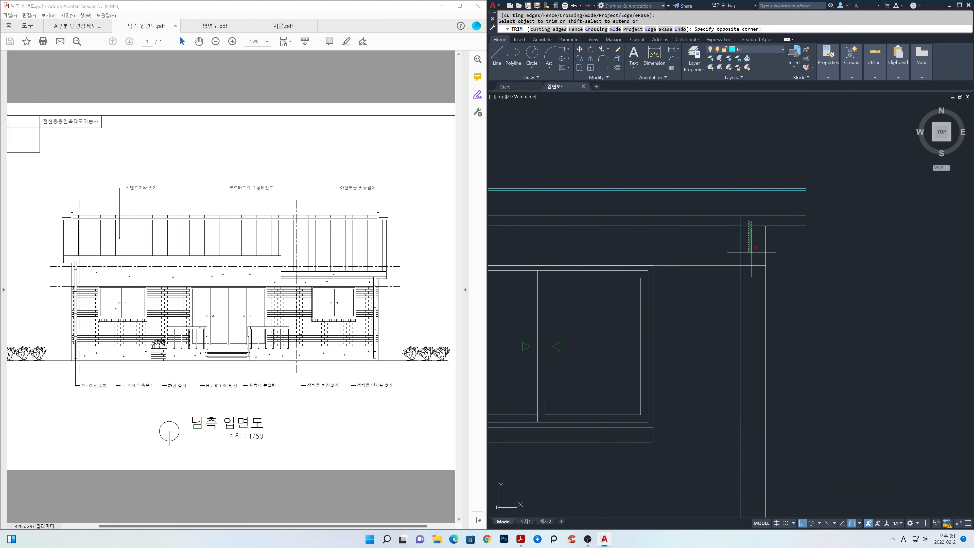
pyautogui.click(749, 280)
pyautogui.scroll(-1, 772, 323)
pyautogui.moveTo(814, 393); pyautogui.dragTo(792, 176, button='middle')
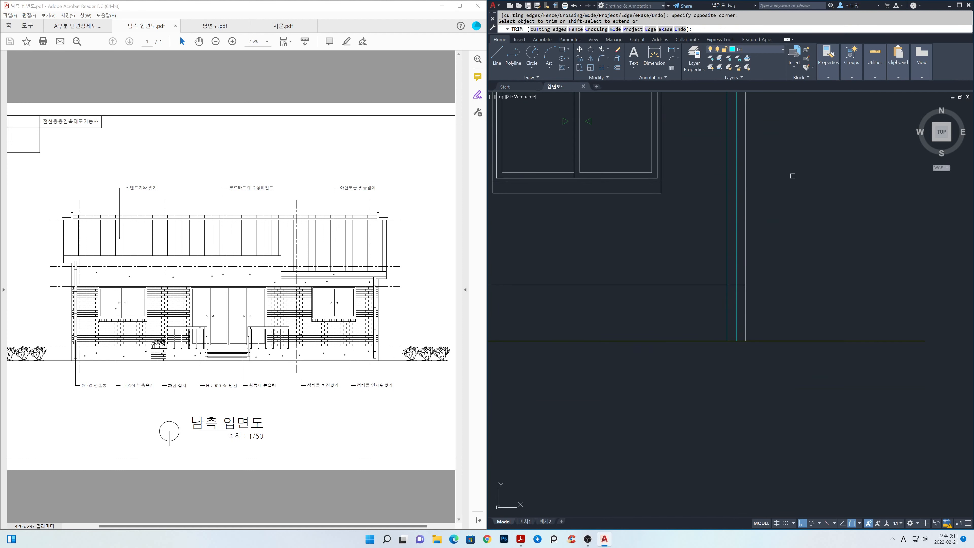
pyautogui.click(733, 286)
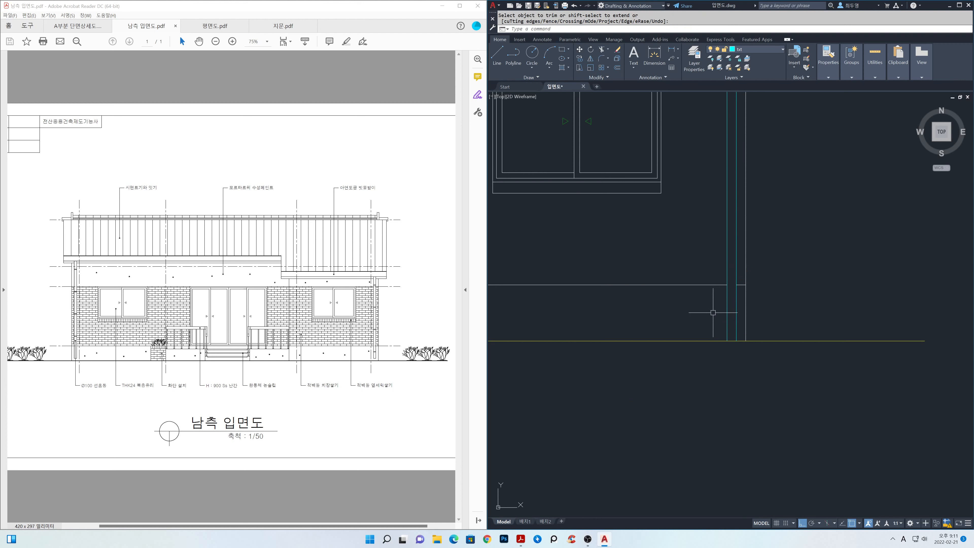
# Step: Offset the ground line upward by 100 to mark the downspout's bottom end
pyautogui.scroll(1, 712, 318)
pyautogui.press('Escape')
pyautogui.write('o')
pyautogui.press('Return')
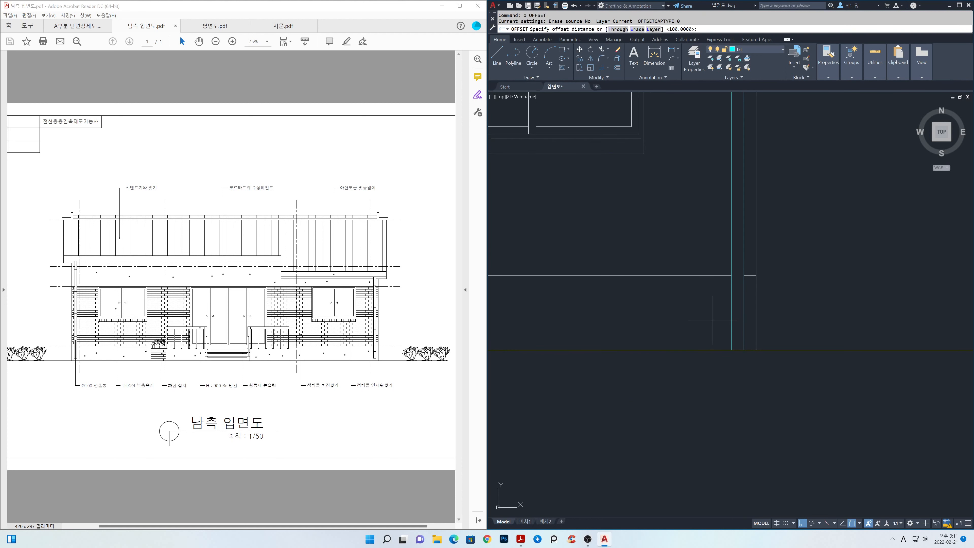
pyautogui.write('100')
pyautogui.press('Return')
pyautogui.click(710, 349)
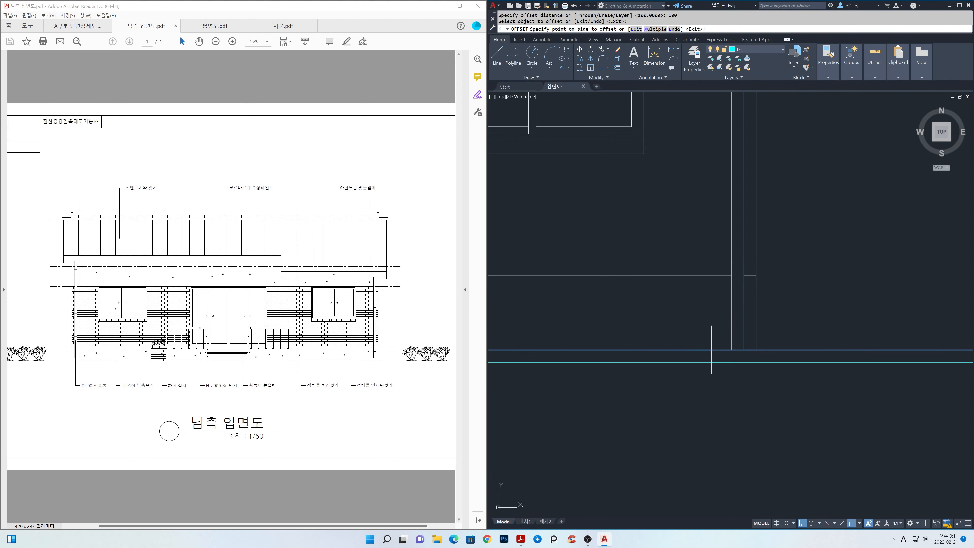
pyautogui.click(704, 323)
# Step: Fillet both downspout edges with the offset line at radius 0 to close the pipe's bottom end
pyautogui.write('f')
pyautogui.press('Return')
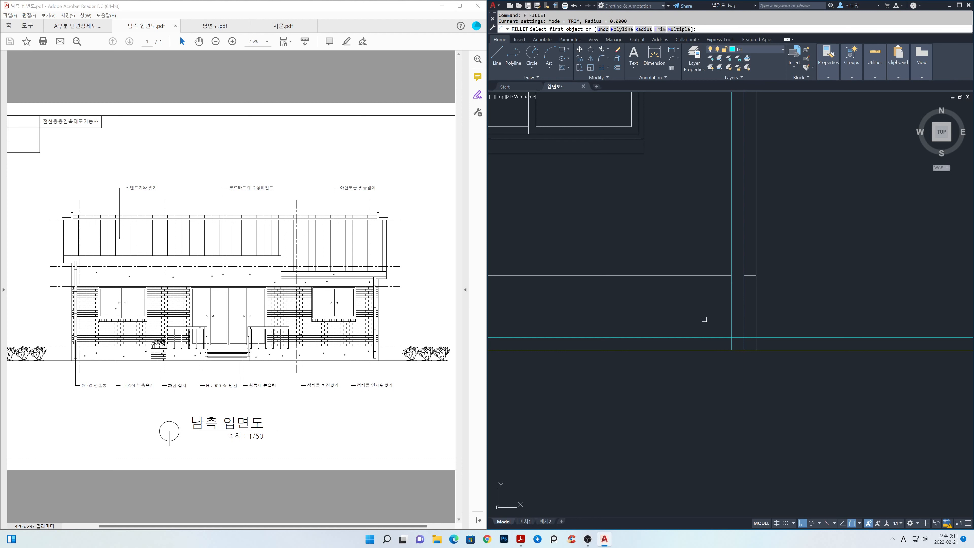
pyautogui.write('m')
pyautogui.press('Return')
pyautogui.click(731, 326)
pyautogui.click(734, 337)
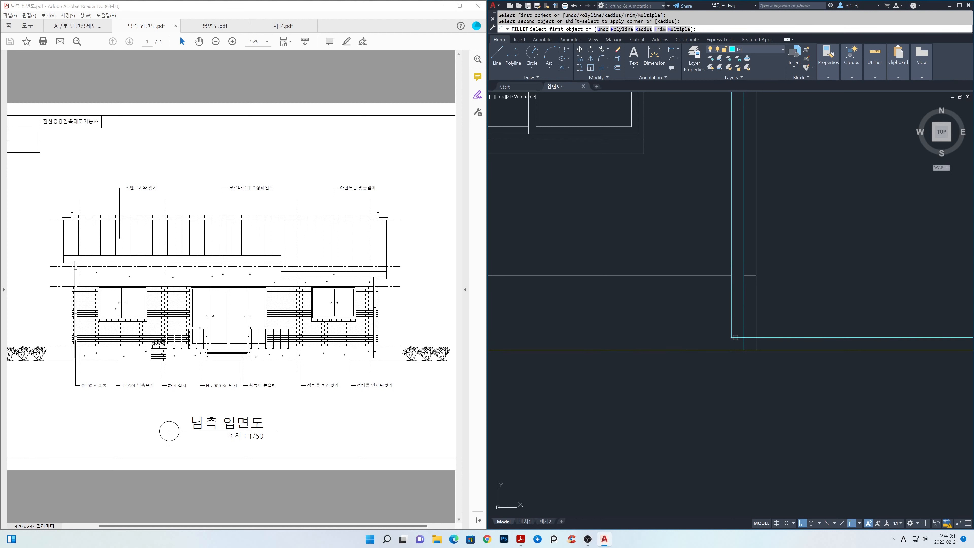
pyautogui.click(739, 338)
pyautogui.click(743, 331)
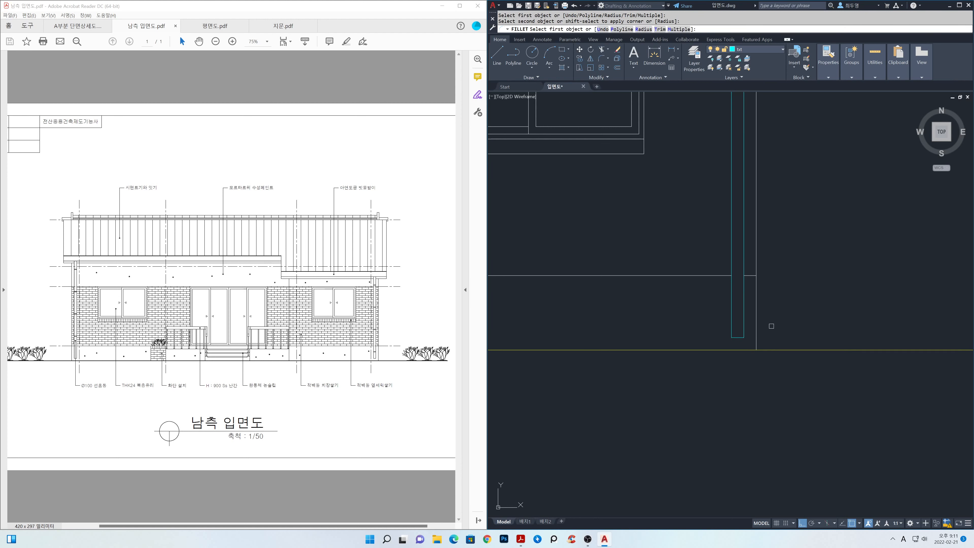
pyautogui.press('Return')
# Step: Draw horizontal construction lines through the top and bottom edges of the two upper bracket bands on the section's downspout
pyautogui.scroll(-2, 771, 326)
pyautogui.moveTo(810, 211); pyautogui.dragTo(787, 323, button='middle')
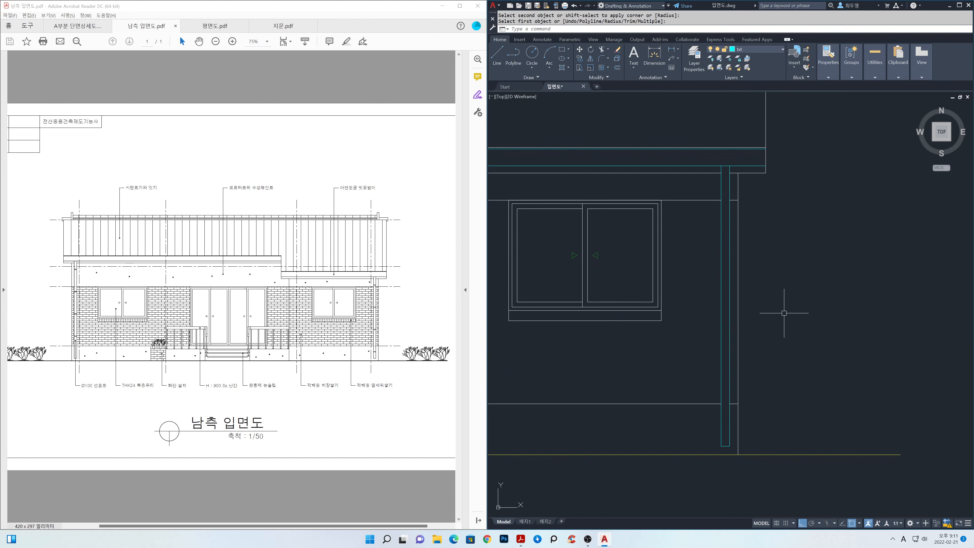
pyautogui.scroll(-3, 772, 326)
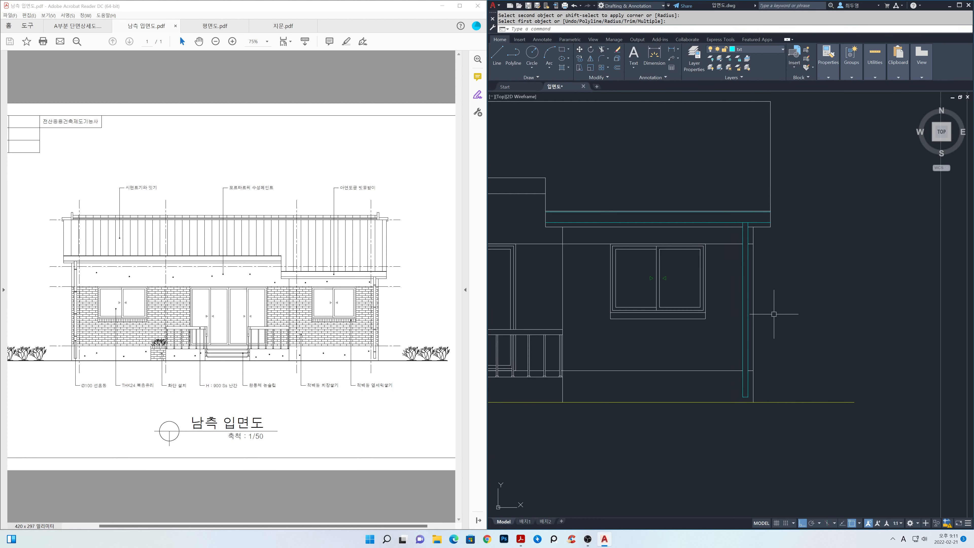
pyautogui.moveTo(833, 326); pyautogui.dragTo(973, 327, button='middle')
pyautogui.scroll(-2, 587, 317)
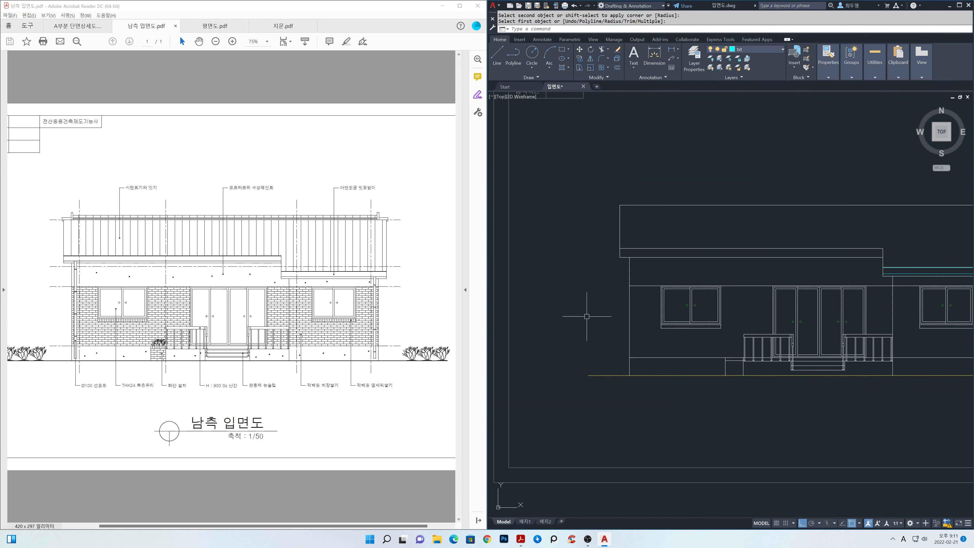
pyautogui.moveTo(572, 317); pyautogui.dragTo(957, 323, button='middle')
pyautogui.scroll(3, 687, 293)
pyautogui.scroll(4, 687, 293)
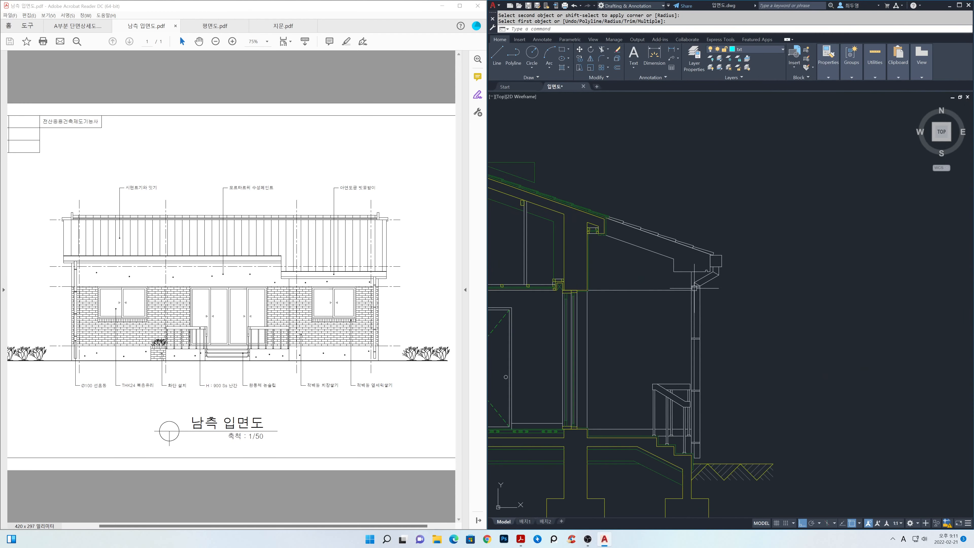
pyautogui.moveTo(708, 293); pyautogui.dragTo(719, 358, button='middle')
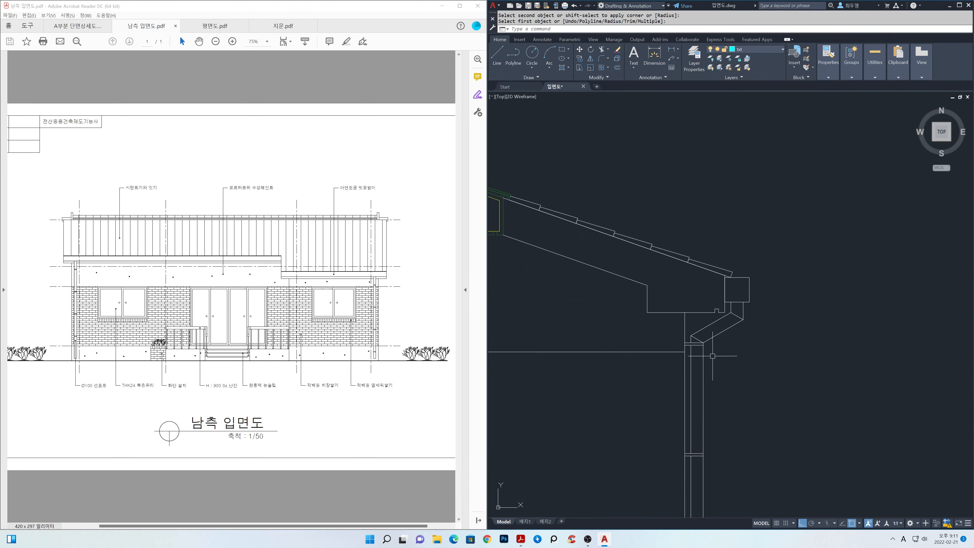
pyautogui.scroll(2, 712, 351)
pyautogui.write('l')
pyautogui.press('Return')
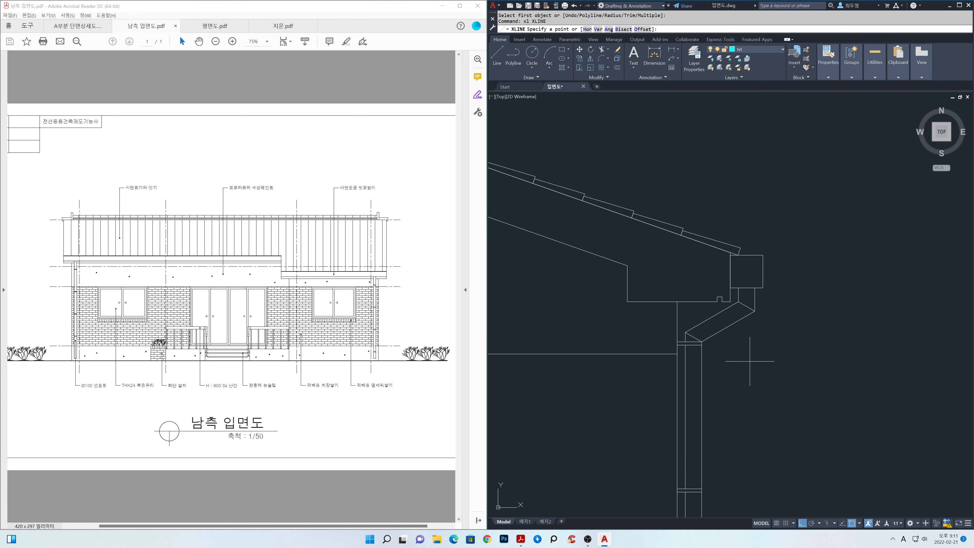
pyautogui.write('h')
pyautogui.press('Return')
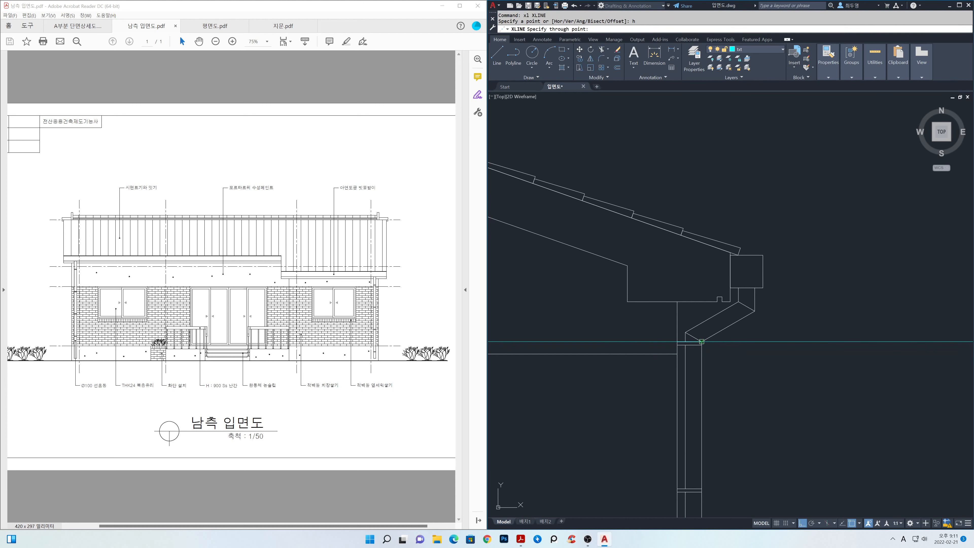
pyautogui.click(702, 344)
pyautogui.scroll(-2, 709, 371)
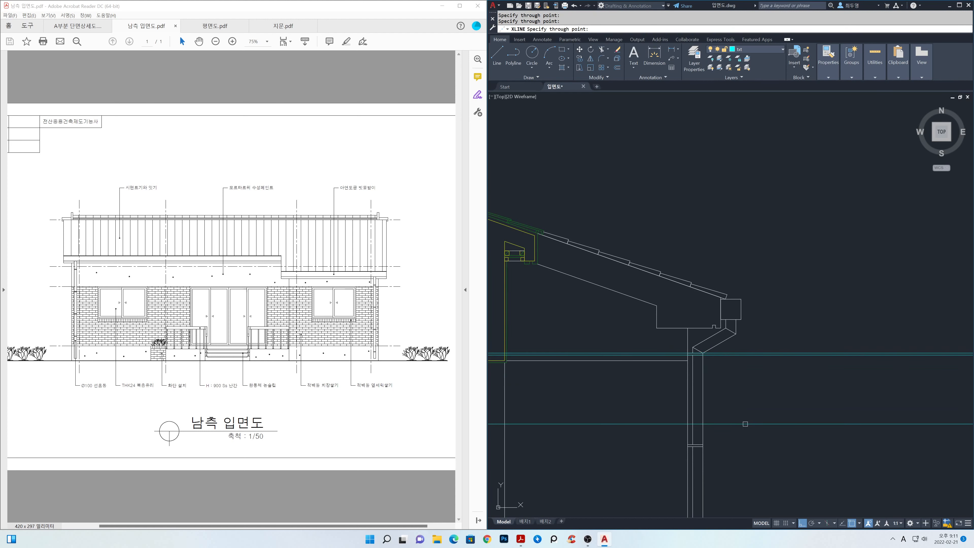
pyautogui.moveTo(745, 430); pyautogui.dragTo(754, 300, button='middle')
pyautogui.click(711, 315)
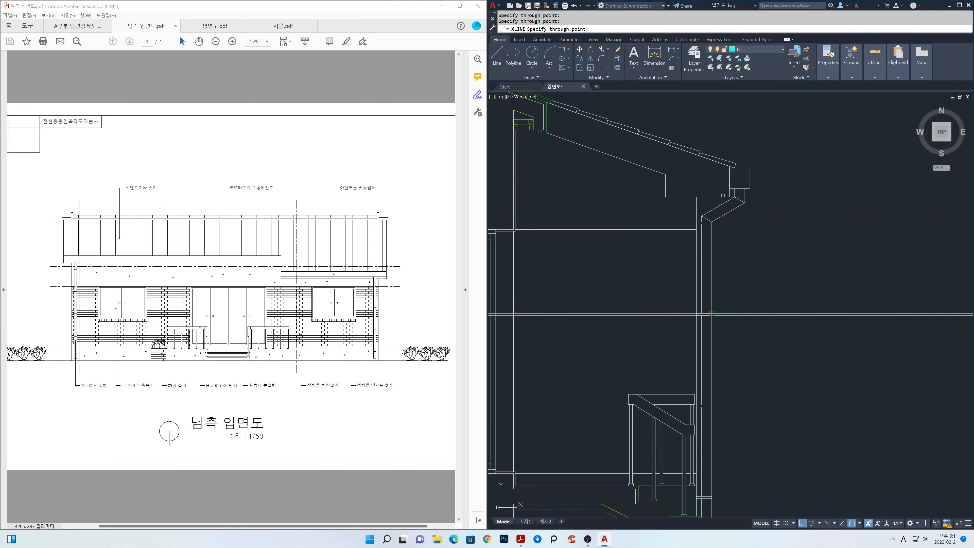
# Step: Draw horizontal construction lines through the top and bottom edges of the two lower bracket bands on the section's downspout
pyautogui.moveTo(692, 371); pyautogui.dragTo(692, 270, button='middle')
pyautogui.scroll(2, 692, 276)
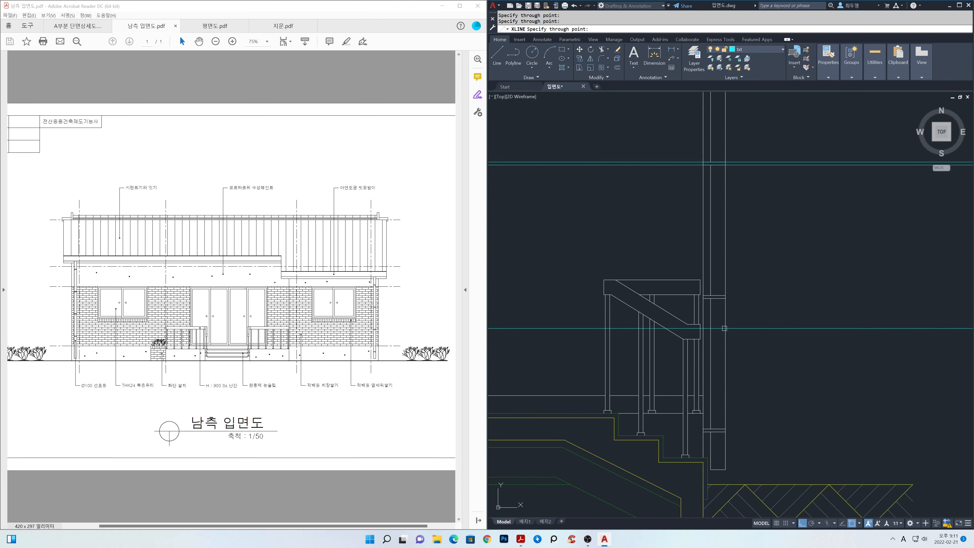
pyautogui.click(724, 292)
pyautogui.click(725, 295)
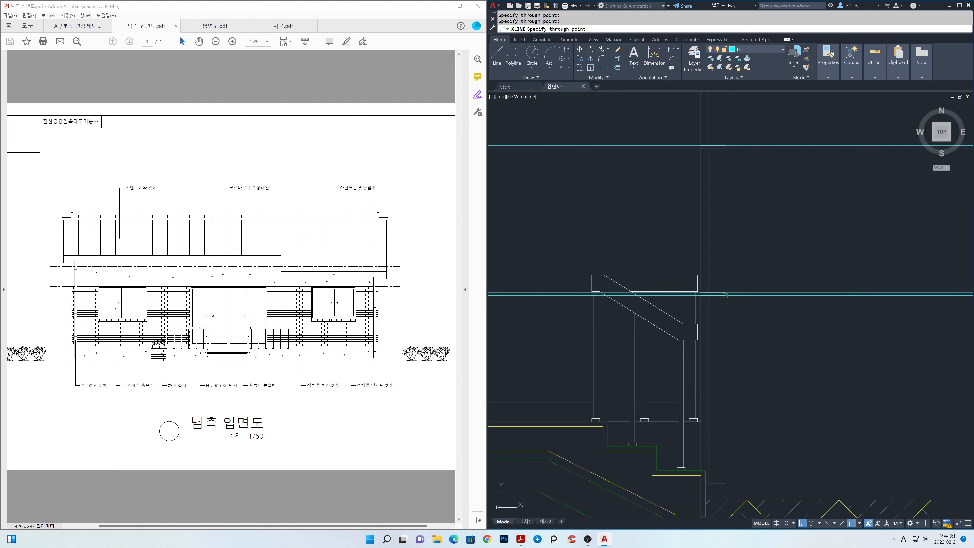
pyautogui.moveTo(755, 400); pyautogui.dragTo(764, 259, button='middle')
pyautogui.scroll(2, 739, 294)
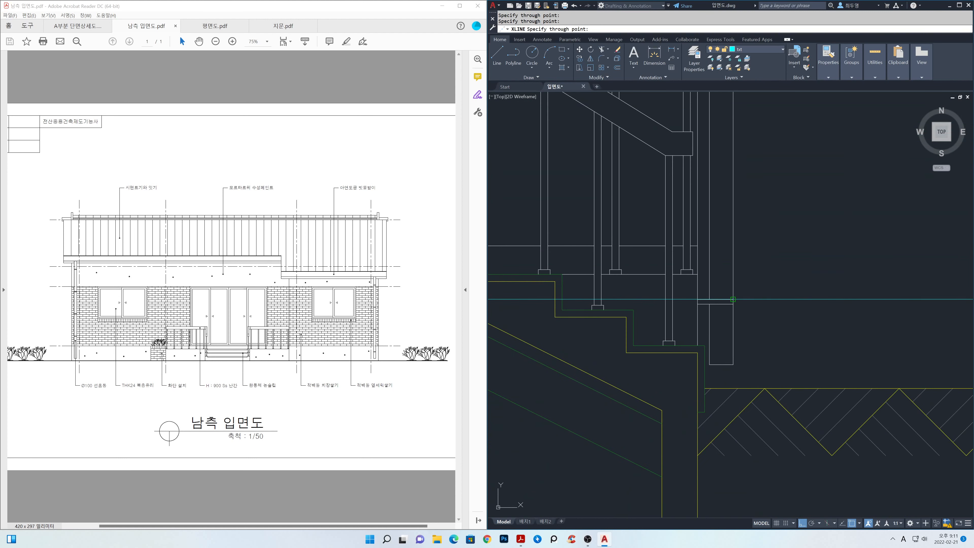
pyautogui.click(733, 300)
pyautogui.click(733, 304)
pyautogui.press('Return')
# Step: Using both downspout edges in the elevation as cutting edges, trim all bracket construction lines on the outer wall side
pyautogui.scroll(-3, 744, 307)
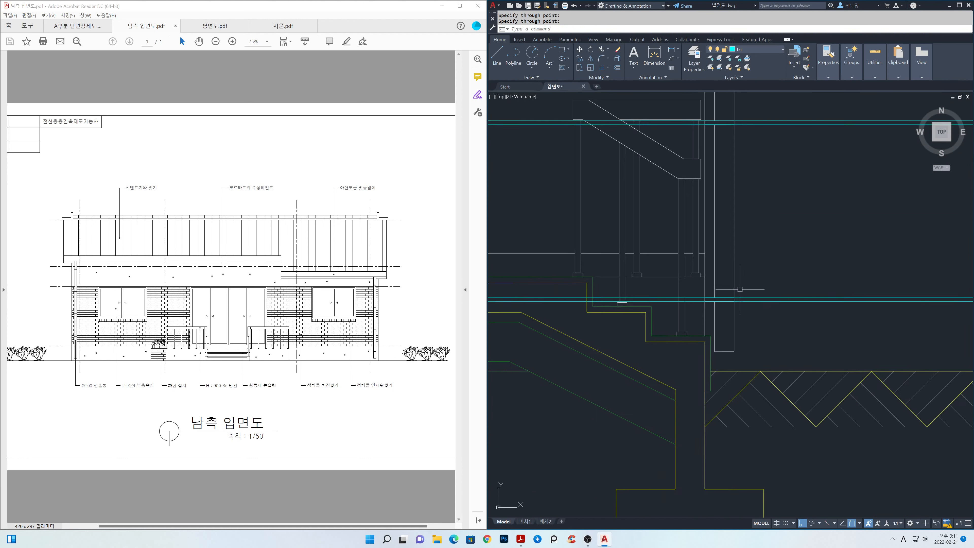
pyautogui.scroll(-1, 757, 250)
pyautogui.moveTo(750, 245); pyautogui.dragTo(733, 430, button='middle')
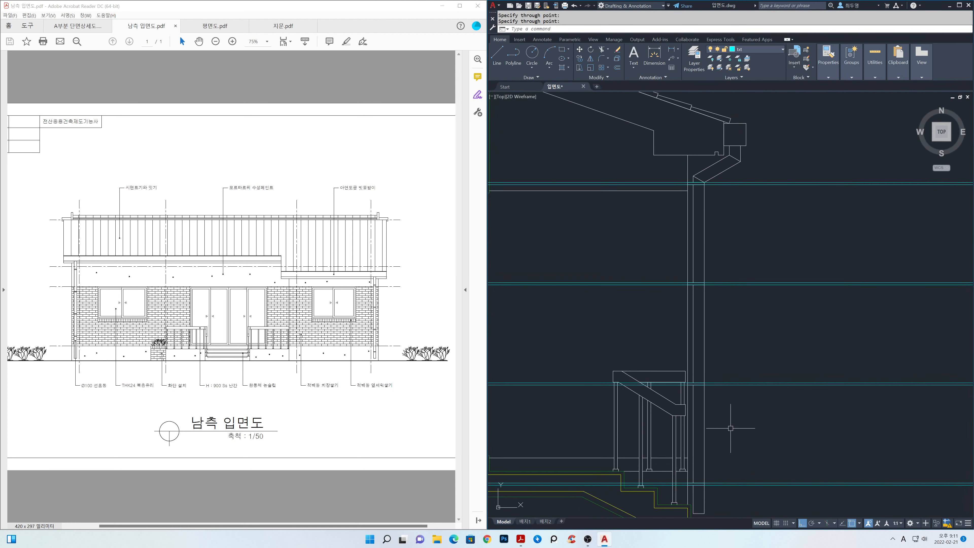
pyautogui.scroll(-1, 825, 387)
pyautogui.moveTo(864, 383); pyautogui.dragTo(409, 358, button='middle')
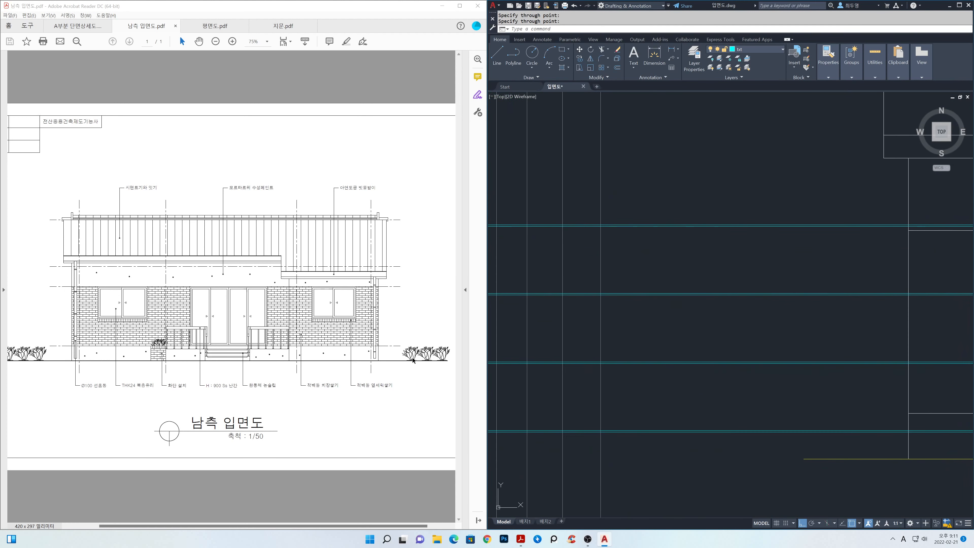
pyautogui.moveTo(747, 366)
pyautogui.mouseDown(button='middle')
pyautogui.moveTo(492, 358)
pyautogui.moveTo(504, 354)
pyautogui.mouseUp(button='middle')
pyautogui.moveTo(858, 354); pyautogui.dragTo(384, 346, button='middle')
pyautogui.moveTo(785, 357); pyautogui.dragTo(597, 363, button='middle')
pyautogui.scroll(1, 663, 345)
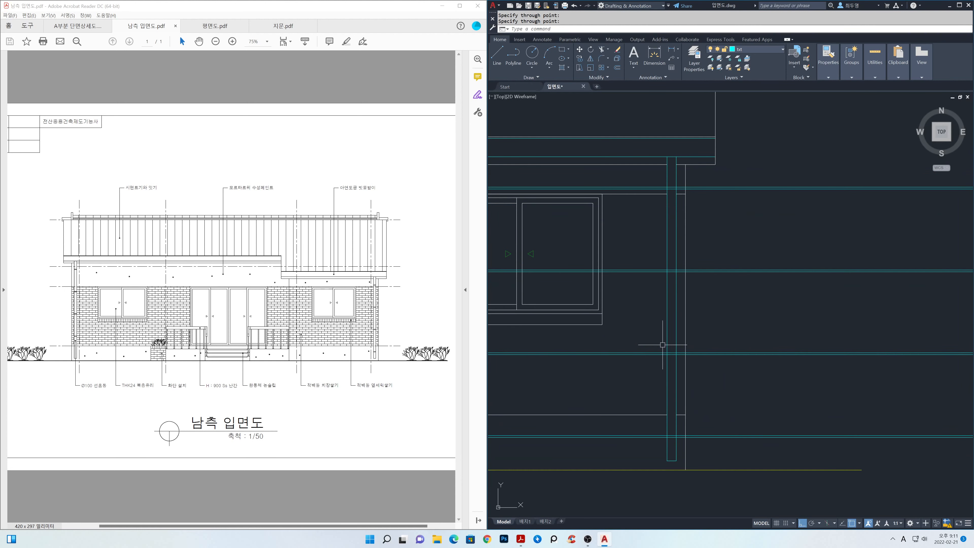
pyautogui.press('space')
pyautogui.click(665, 333)
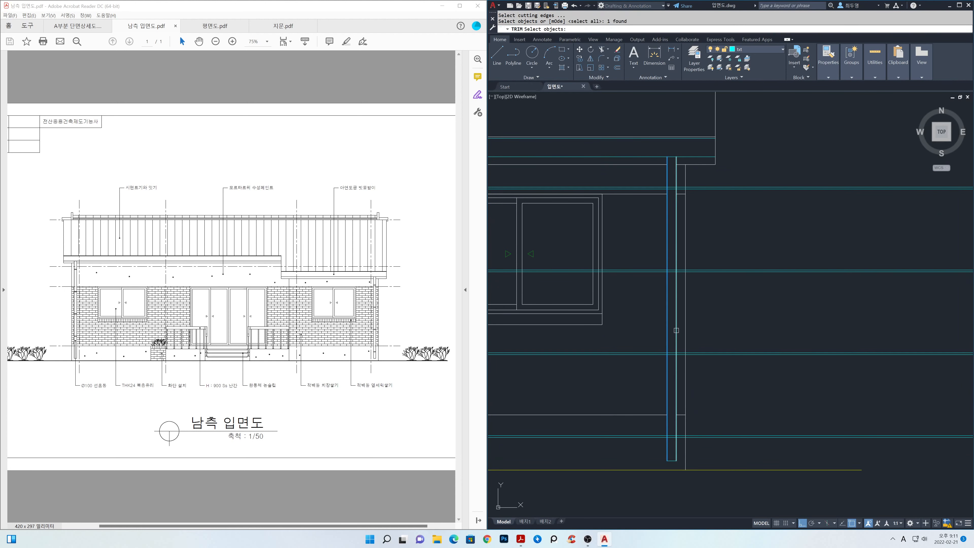
pyautogui.click(676, 331)
pyautogui.press('space')
pyautogui.click(820, 452)
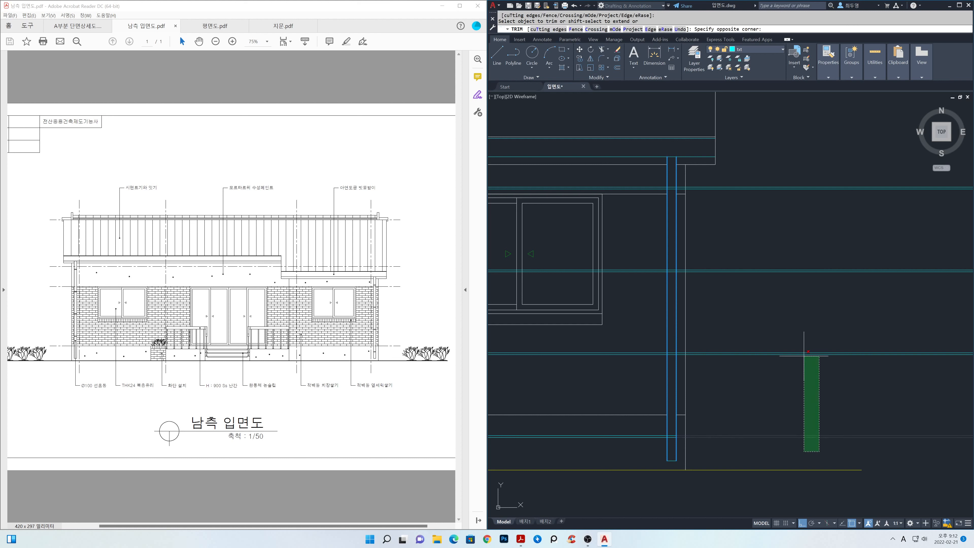
pyautogui.click(791, 177)
# Step: Trim the bracket construction lines on the window side, leaving only the short bands inside the downspout
pyautogui.click(616, 450)
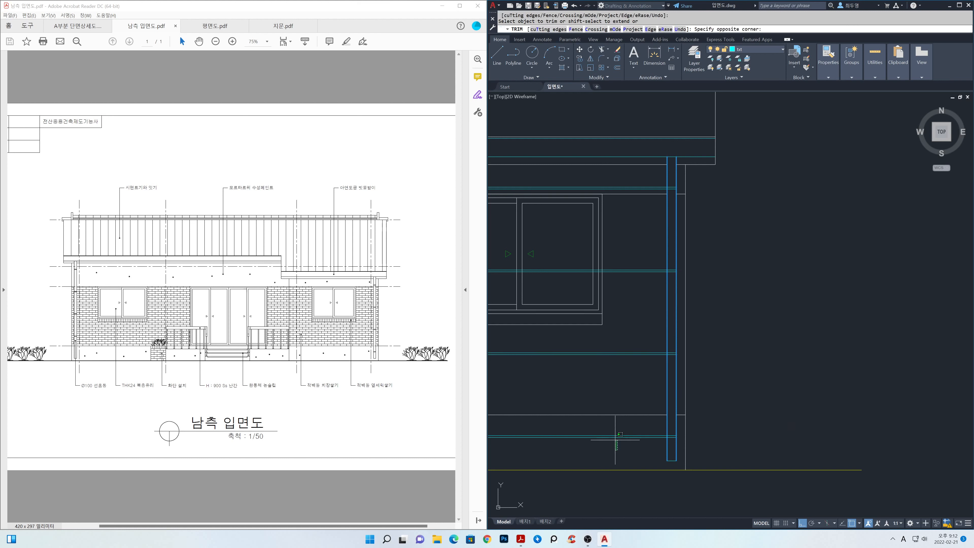
pyautogui.click(603, 429)
pyautogui.click(643, 370)
pyautogui.click(634, 260)
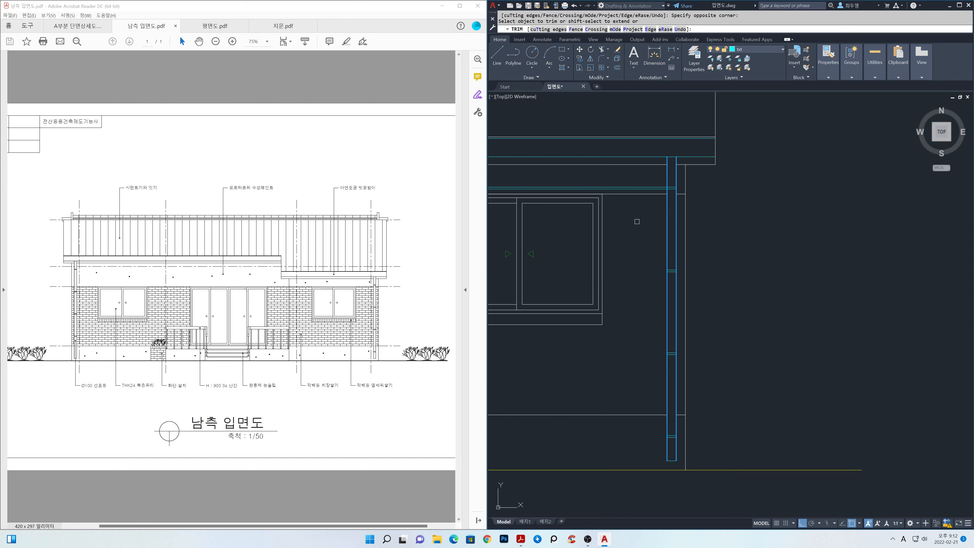
pyautogui.scroll(1, 637, 191)
pyautogui.click(633, 186)
pyautogui.click(633, 189)
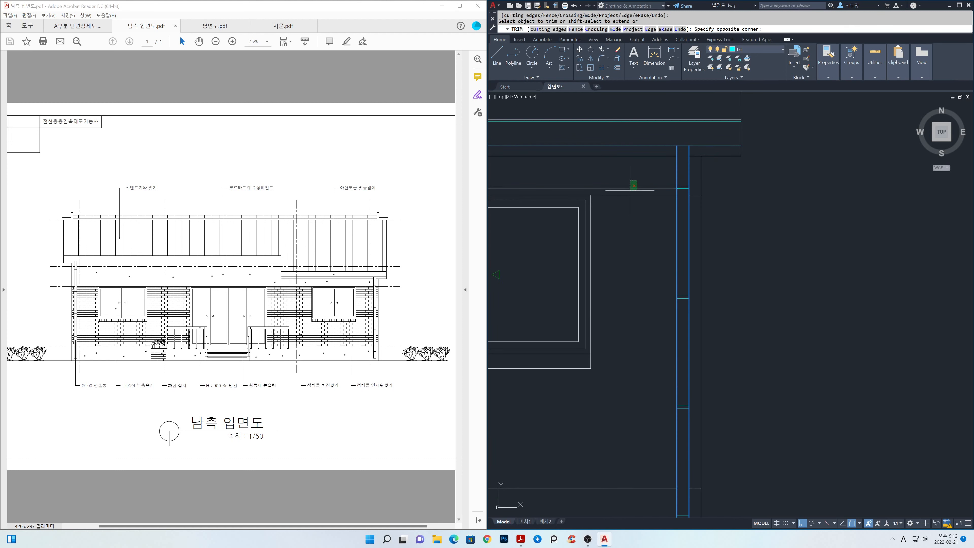
pyautogui.press('Return')
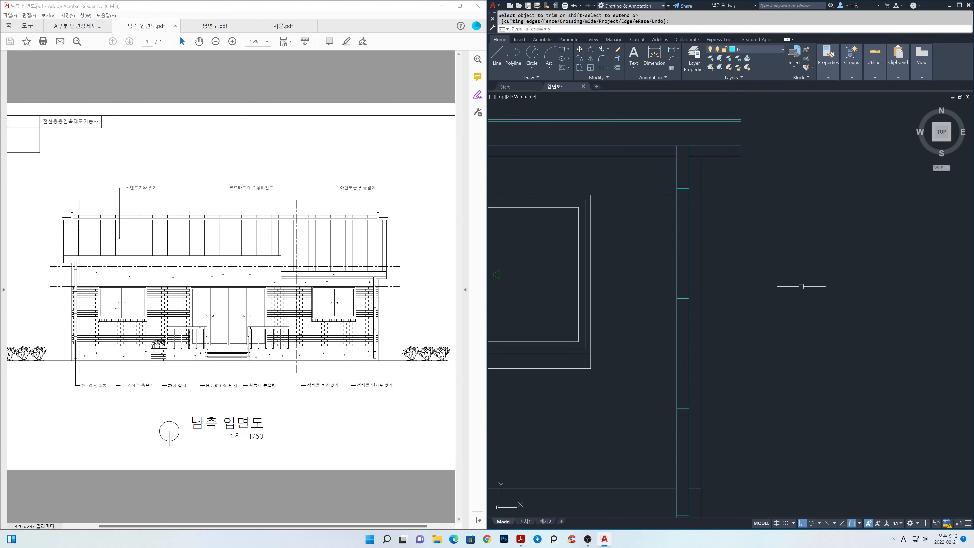
pyautogui.scroll(-3, 801, 286)
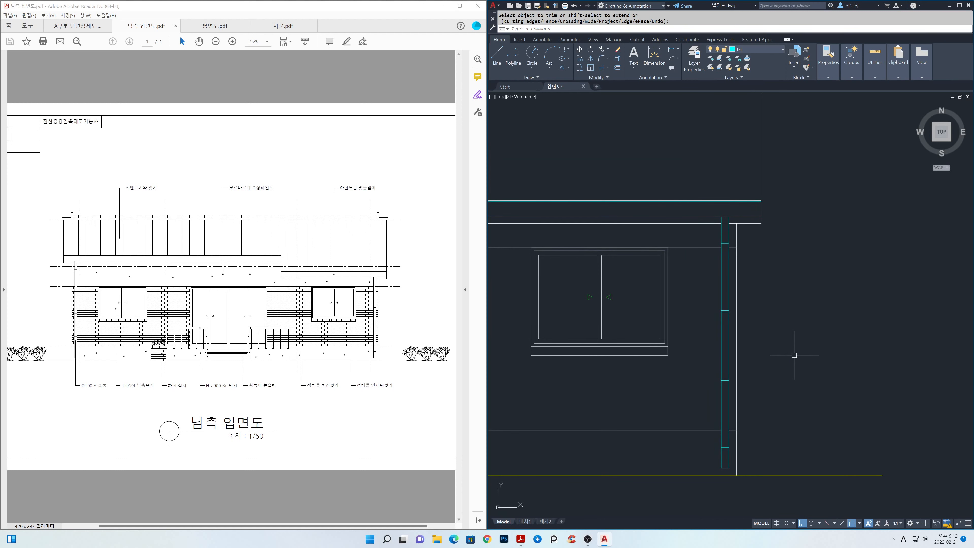
pyautogui.scroll(-1, 794, 355)
pyautogui.moveTo(795, 347); pyautogui.dragTo(915, 354, button='middle')
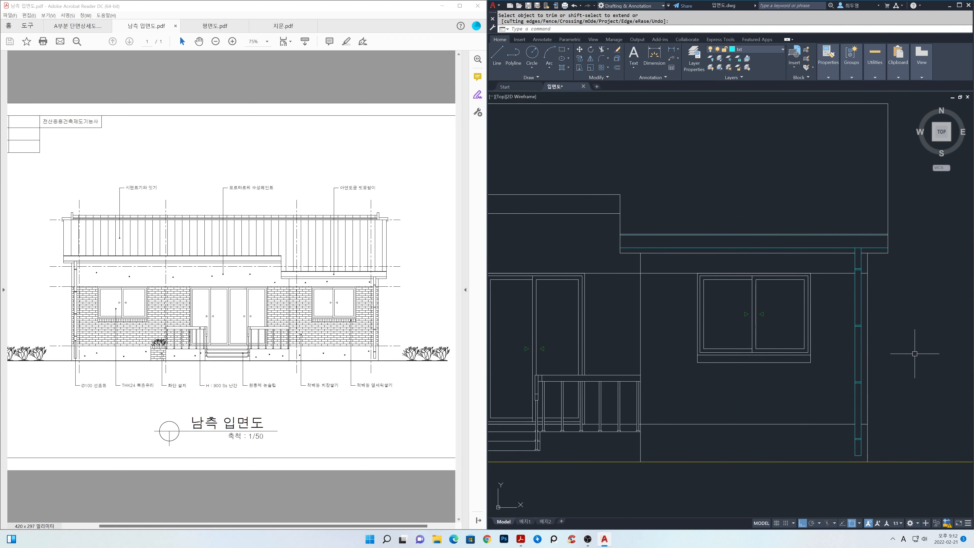
# Step: Copy the two gutter lines from the lower eaves to the higher eaves, matching the fascia's upper corner at the house's left end
pyautogui.scroll(-2, 754, 337)
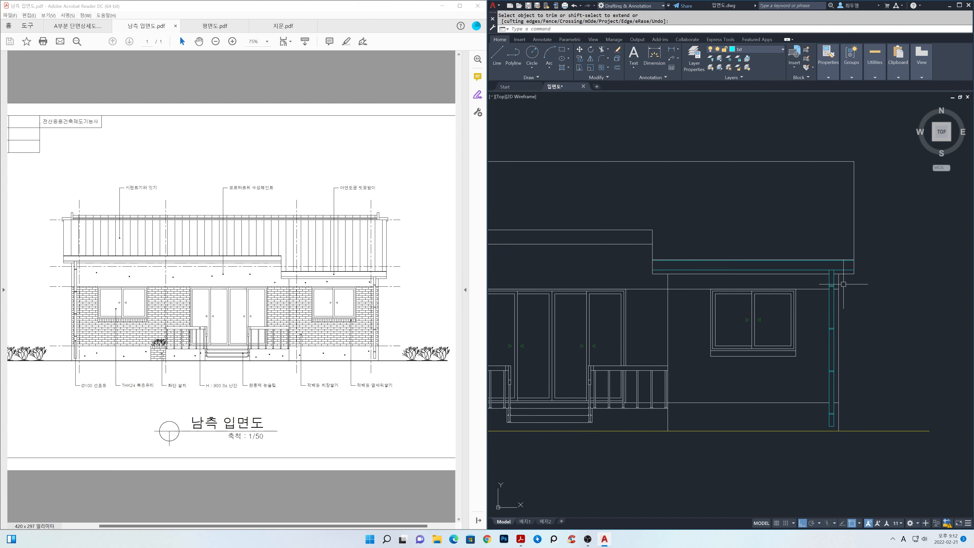
pyautogui.scroll(2, 835, 273)
pyautogui.scroll(3, 836, 273)
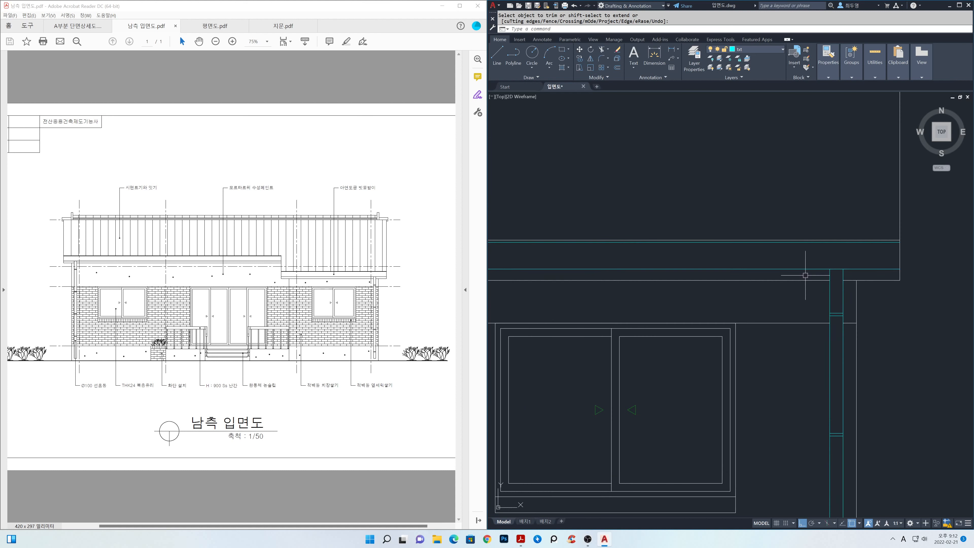
pyautogui.write('p')
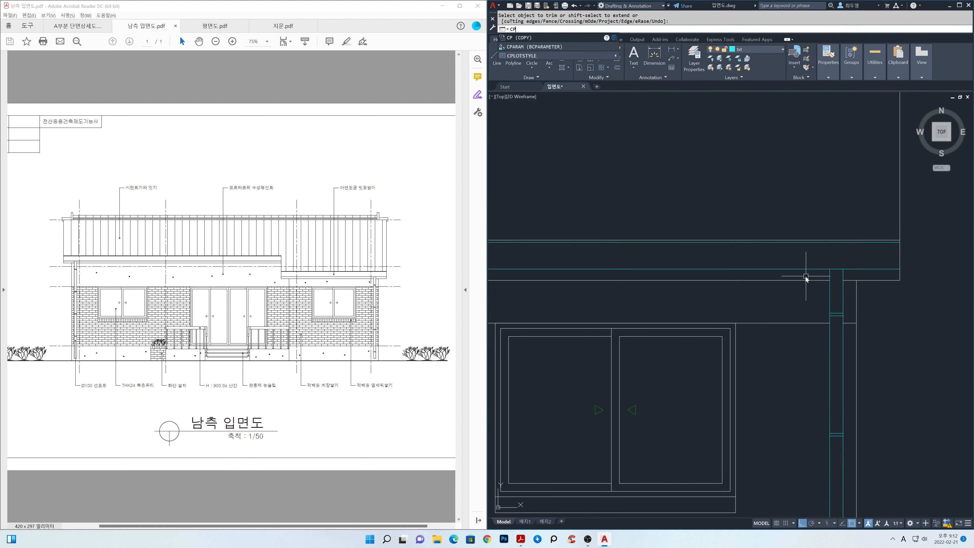
pyautogui.press('Return')
pyautogui.click(809, 272)
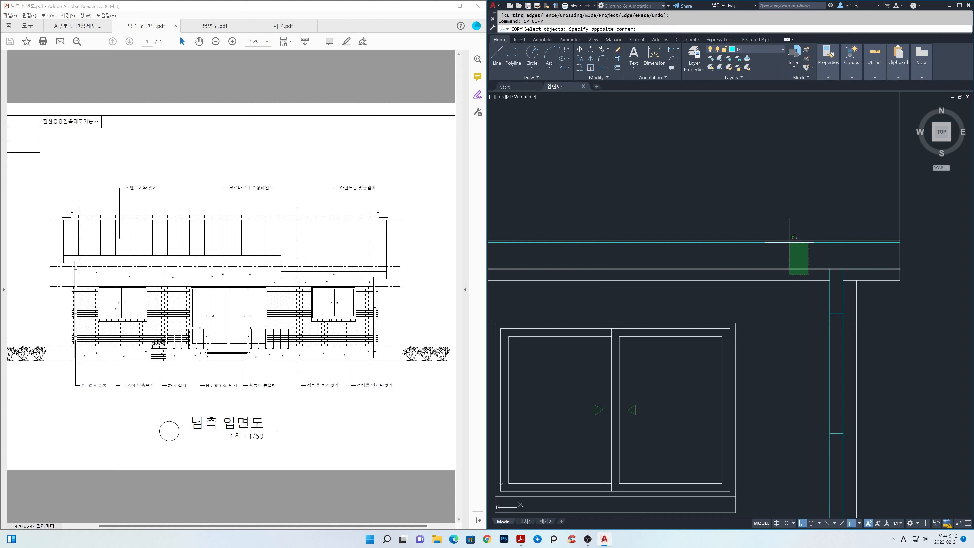
pyautogui.click(789, 242)
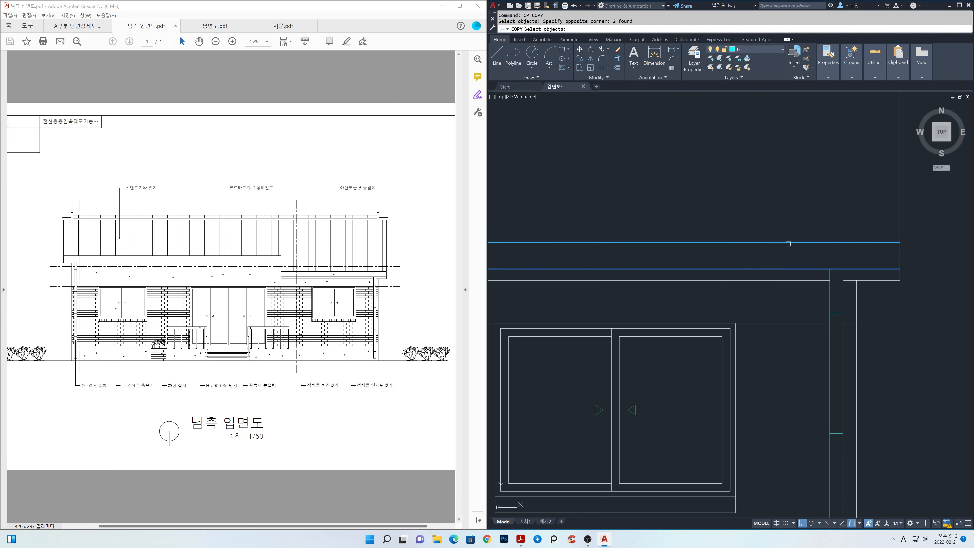
pyautogui.press('space')
pyautogui.scroll(-2, 774, 255)
pyautogui.scroll(-1, 635, 270)
pyautogui.moveTo(635, 270); pyautogui.dragTo(928, 297, button='middle')
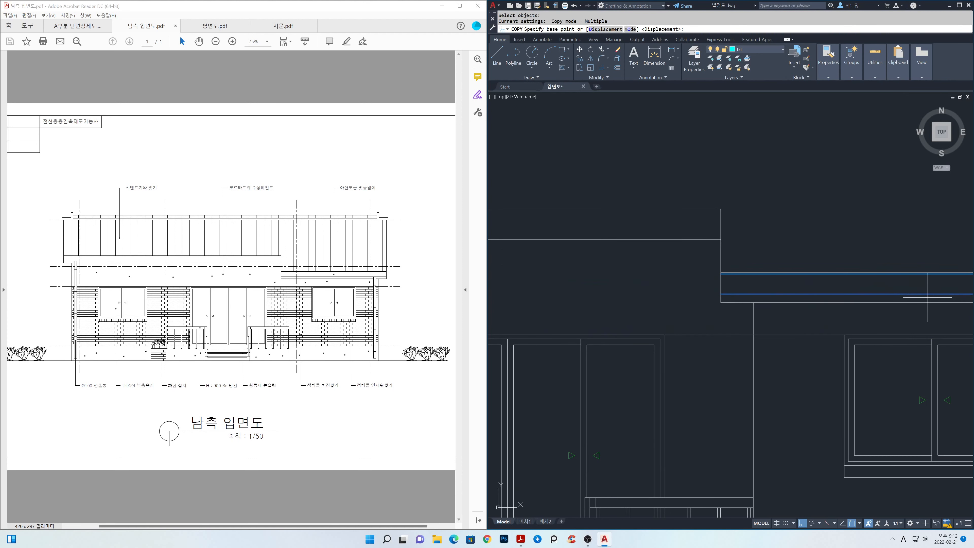
pyautogui.scroll(2, 710, 274)
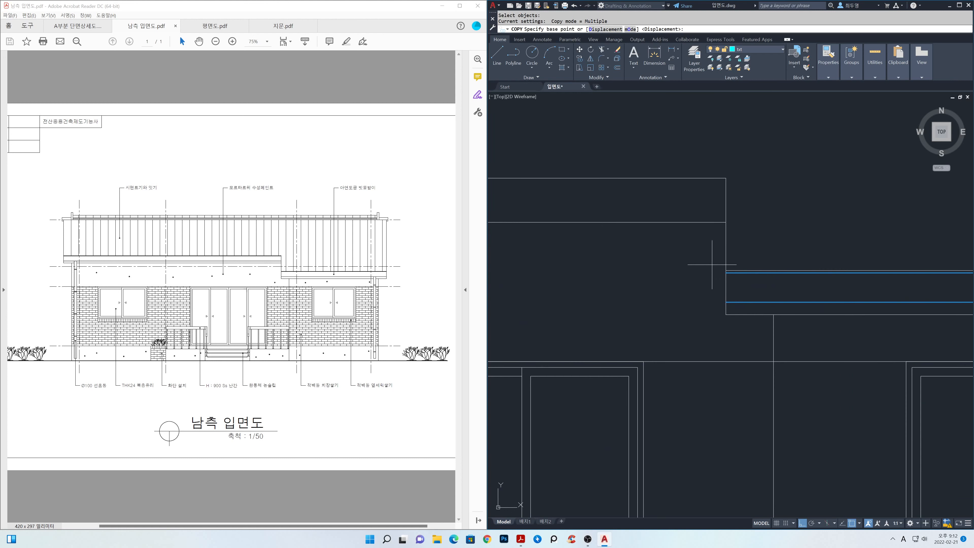
pyautogui.click(726, 271)
pyautogui.scroll(-1, 666, 278)
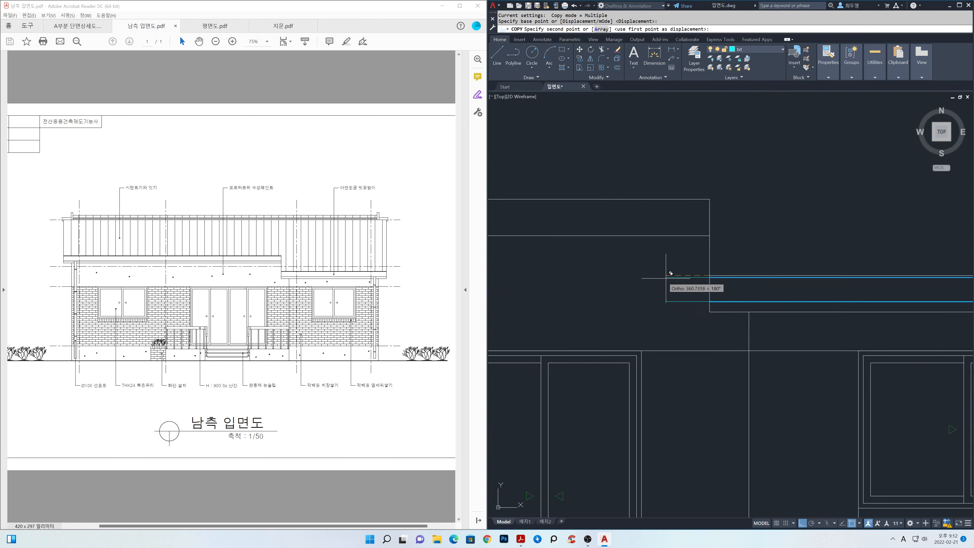
pyautogui.scroll(-3, 621, 288)
pyautogui.moveTo(585, 289); pyautogui.dragTo(664, 300, button='middle')
pyautogui.scroll(-2, 587, 289)
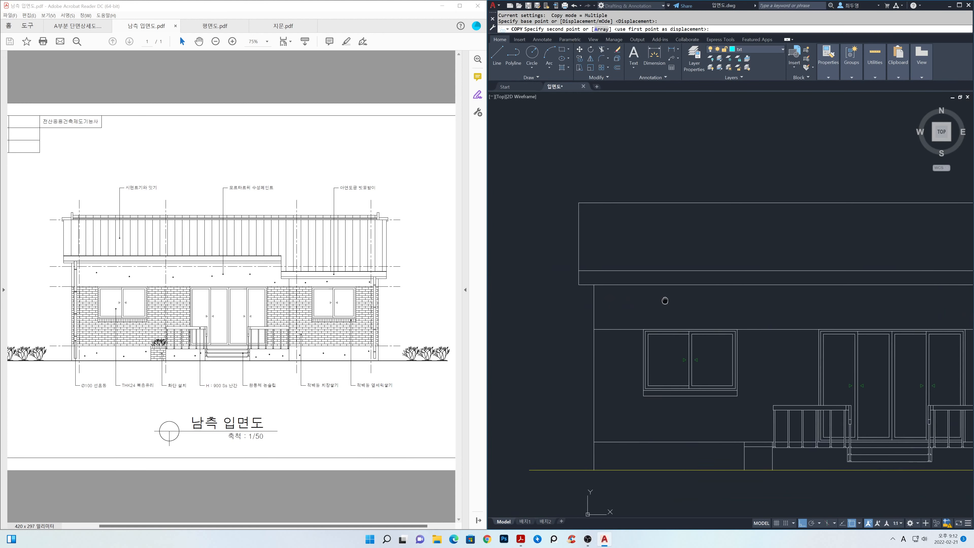
pyautogui.press('F8')
pyautogui.scroll(3, 573, 288)
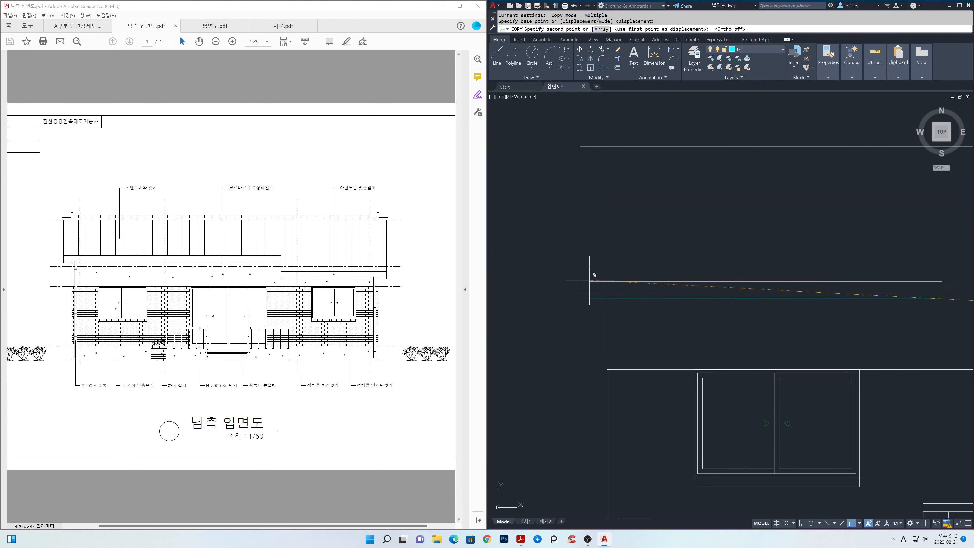
pyautogui.scroll(1, 584, 271)
pyautogui.click(584, 270)
pyautogui.press('Return')
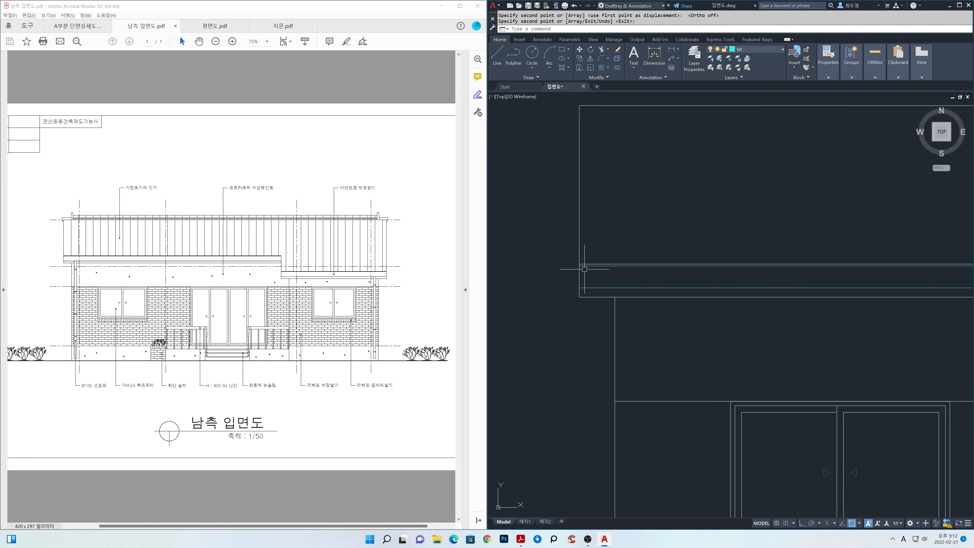
# Step: Extend both copied gutter lines along the higher eaves to the vertical edge of the roof step
pyautogui.scroll(-6, 668, 333)
pyautogui.moveTo(927, 335); pyautogui.dragTo(766, 333, button='middle')
pyautogui.scroll(-1, 766, 334)
pyautogui.scroll(-1, 766, 334)
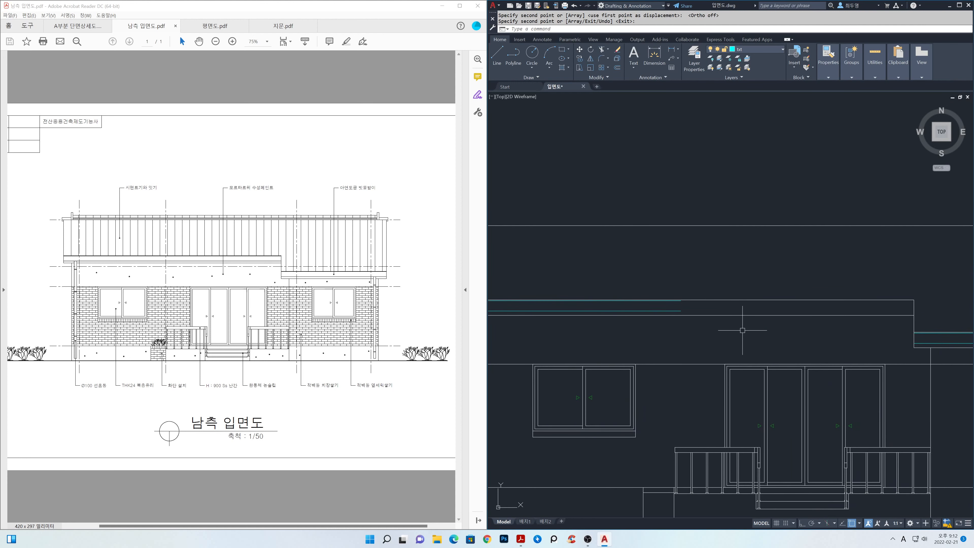
pyautogui.write('x')
pyautogui.press('Return')
pyautogui.press('Return')
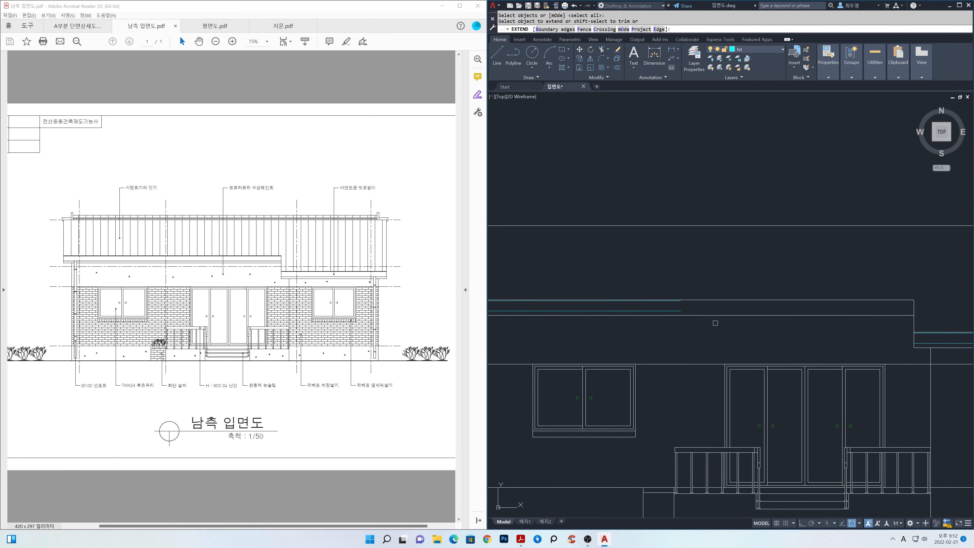
pyautogui.scroll(2, 669, 301)
pyautogui.moveTo(666, 299); pyautogui.dragTo(571, 311, button='middle')
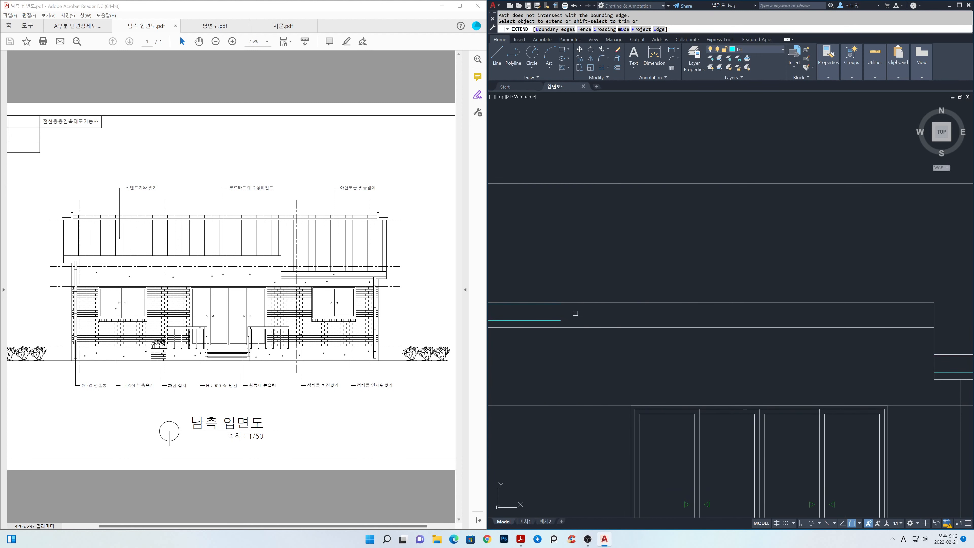
pyautogui.click(552, 305)
pyautogui.click(557, 319)
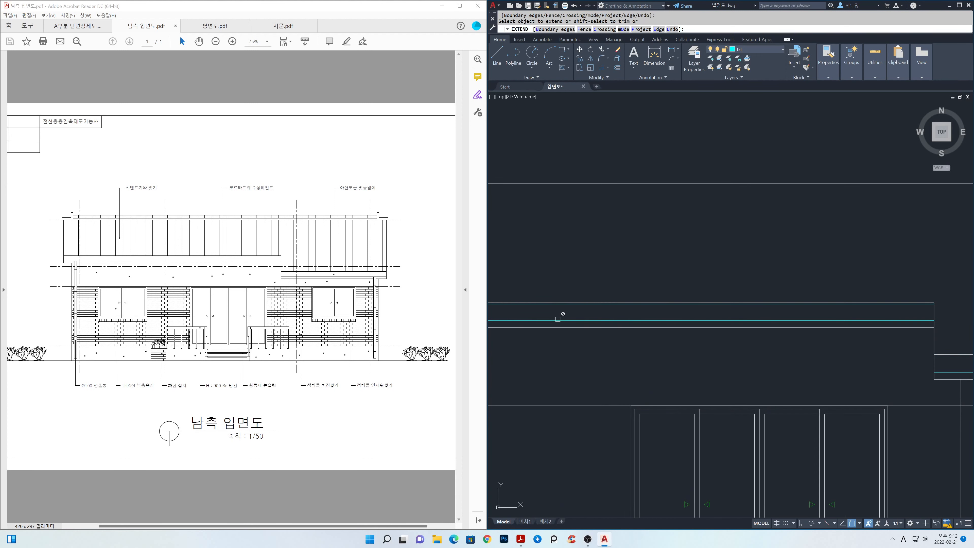
pyautogui.press('Return')
# Step: Copy the downspout with its bracket bands to the left outer wall, placing its upper corner where the wall meets the higher eaves
pyautogui.scroll(-2, 684, 339)
pyautogui.scroll(-3, 696, 333)
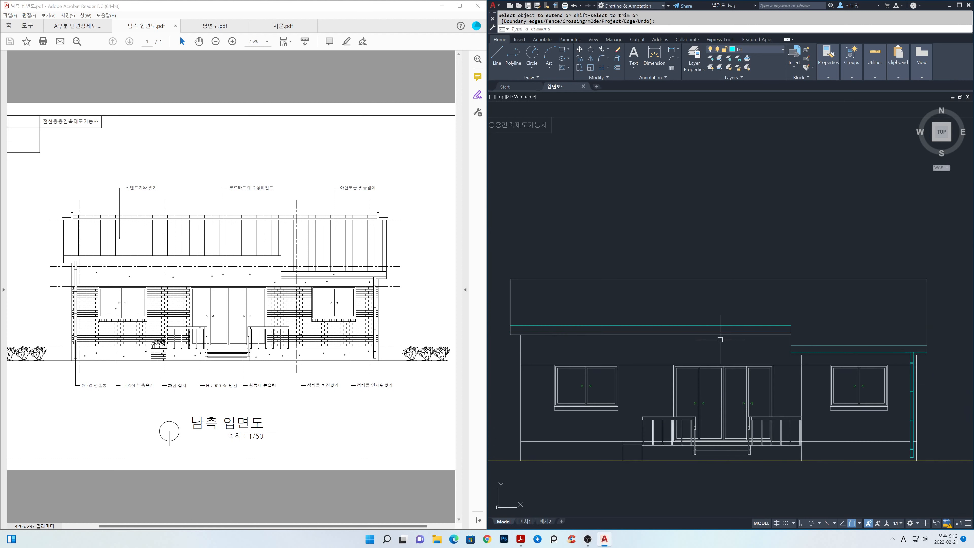
pyautogui.scroll(2, 904, 380)
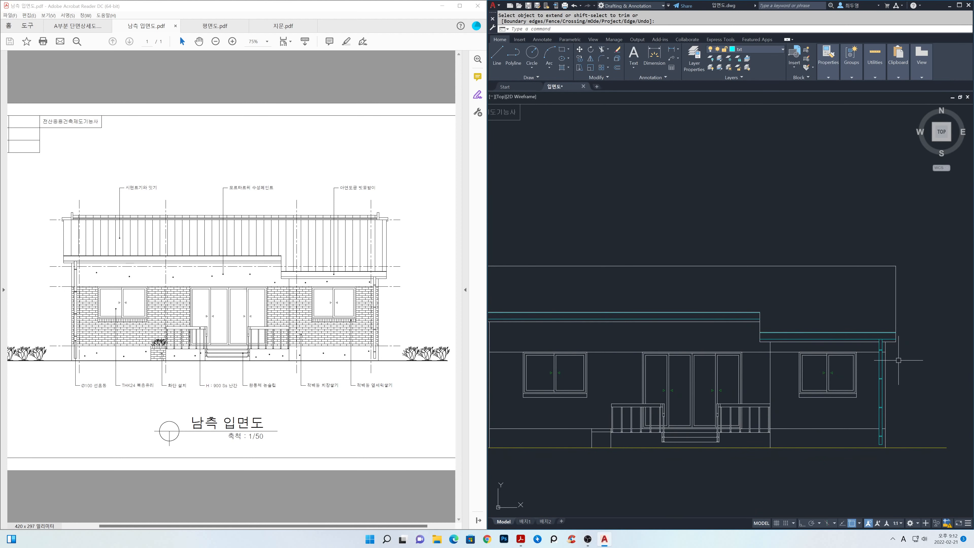
pyautogui.moveTo(898, 358); pyautogui.dragTo(845, 351, button='middle')
pyautogui.scroll(3, 843, 351)
pyautogui.scroll(3, 844, 350)
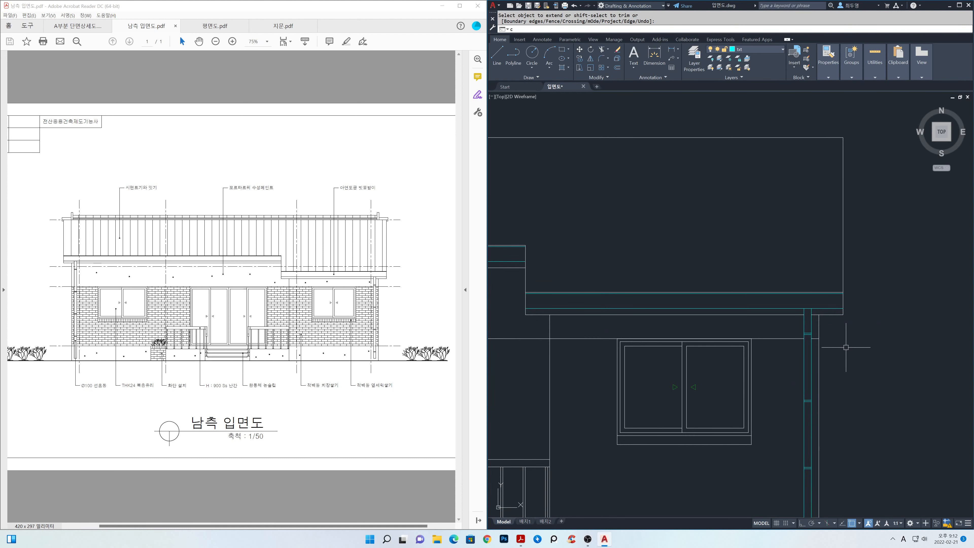
pyautogui.write('p')
pyautogui.press('Return')
pyautogui.click(797, 304)
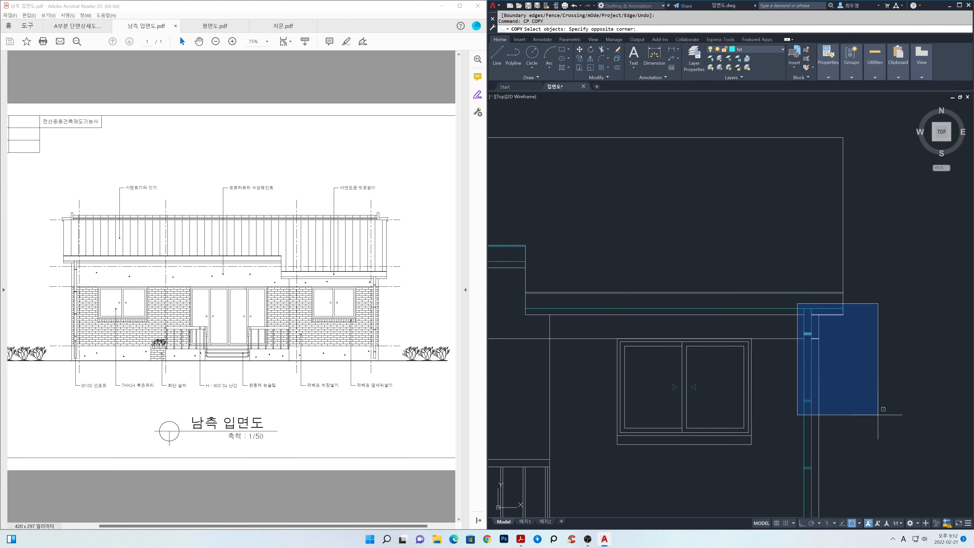
pyautogui.moveTo(881, 409); pyautogui.dragTo(797, 284, button='middle')
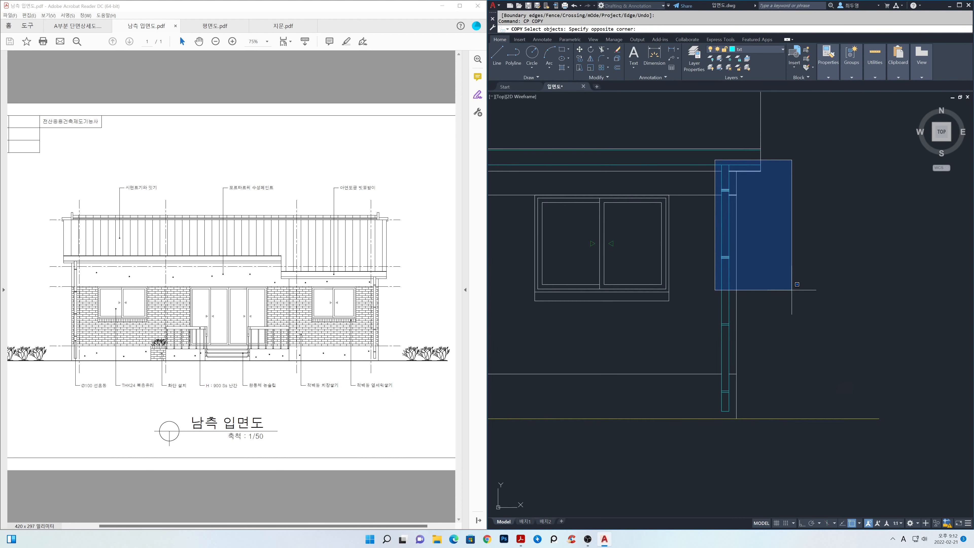
pyautogui.click(737, 409)
pyautogui.click(721, 164)
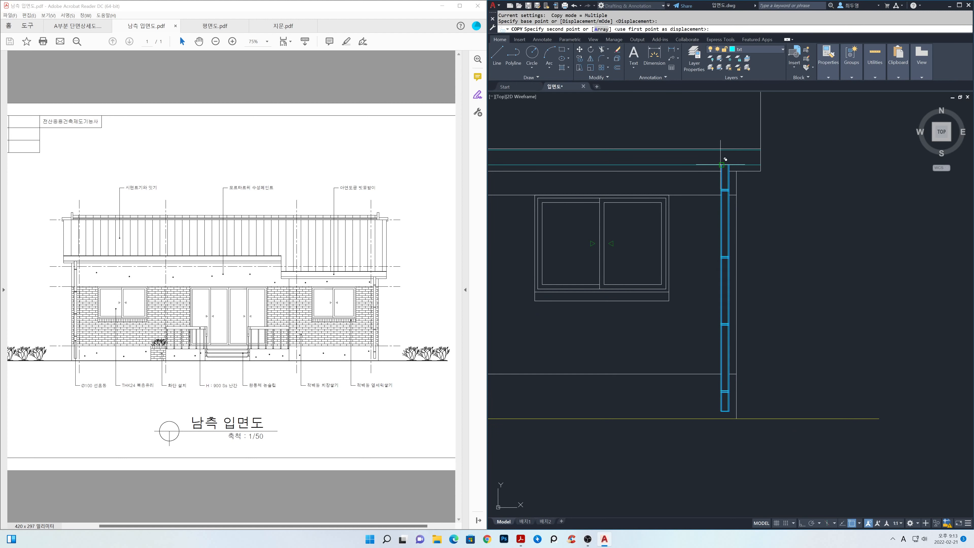
pyautogui.scroll(-1, 638, 218)
pyautogui.moveTo(563, 212); pyautogui.dragTo(898, 286, button='middle')
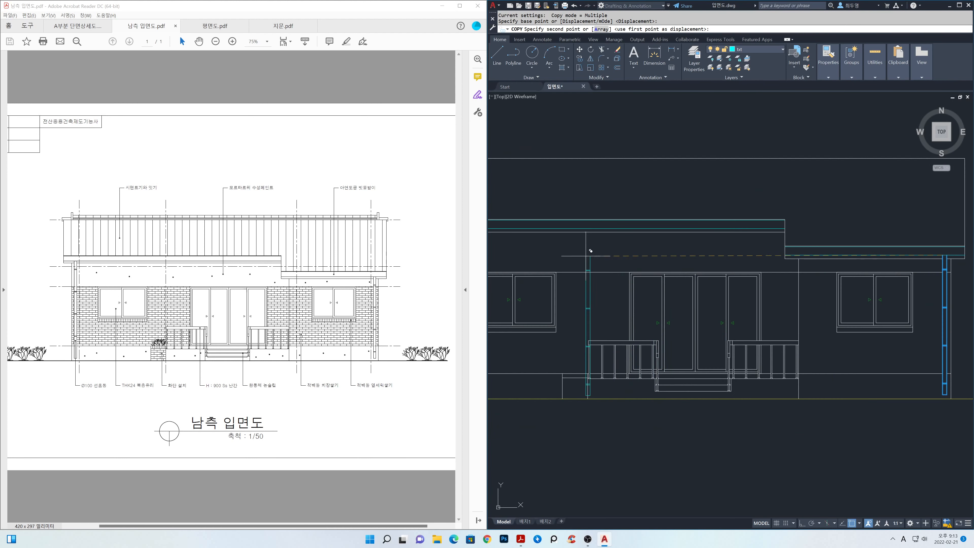
pyautogui.scroll(5, 683, 264)
pyautogui.scroll(2, 684, 263)
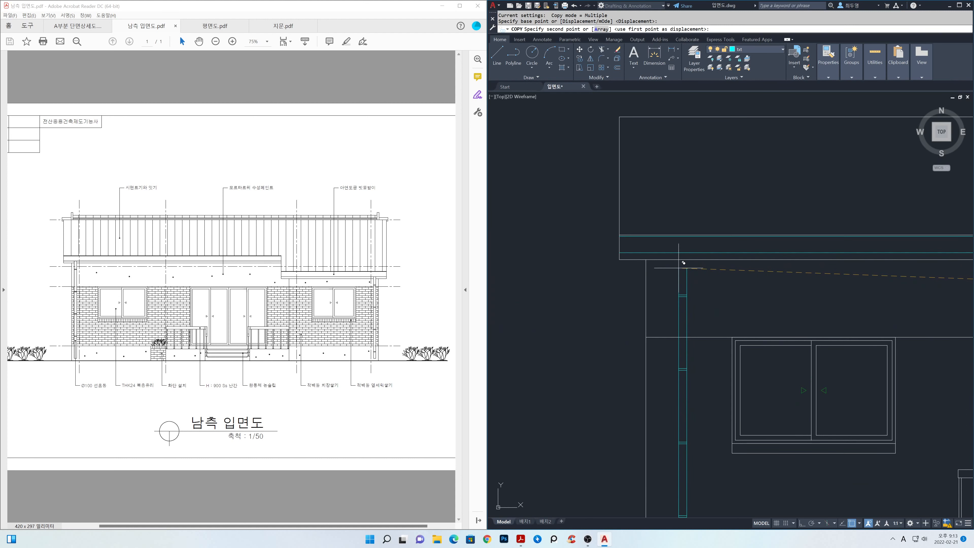
pyautogui.click(640, 252)
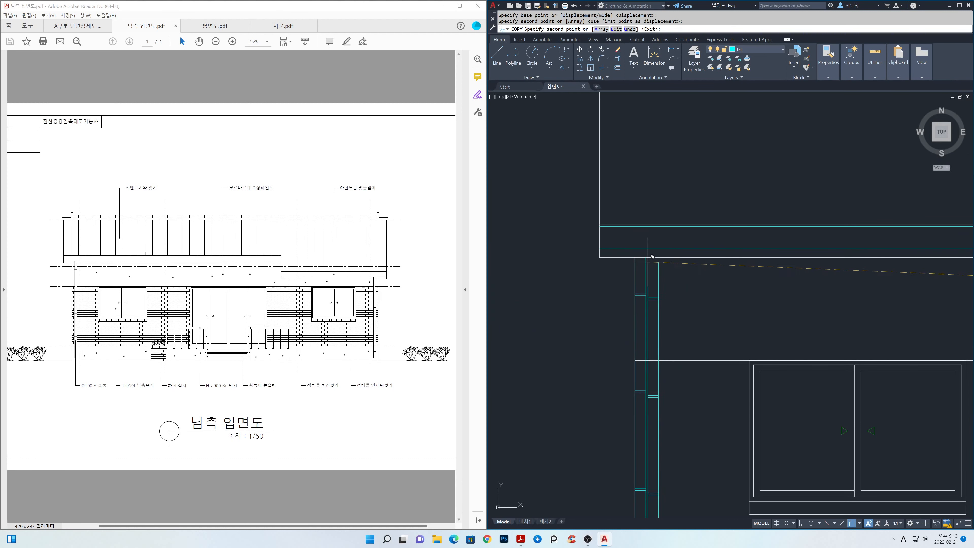
pyautogui.press('Return')
pyautogui.scroll(-1, 688, 274)
pyautogui.moveTo(689, 274); pyautogui.dragTo(700, 226, button='middle')
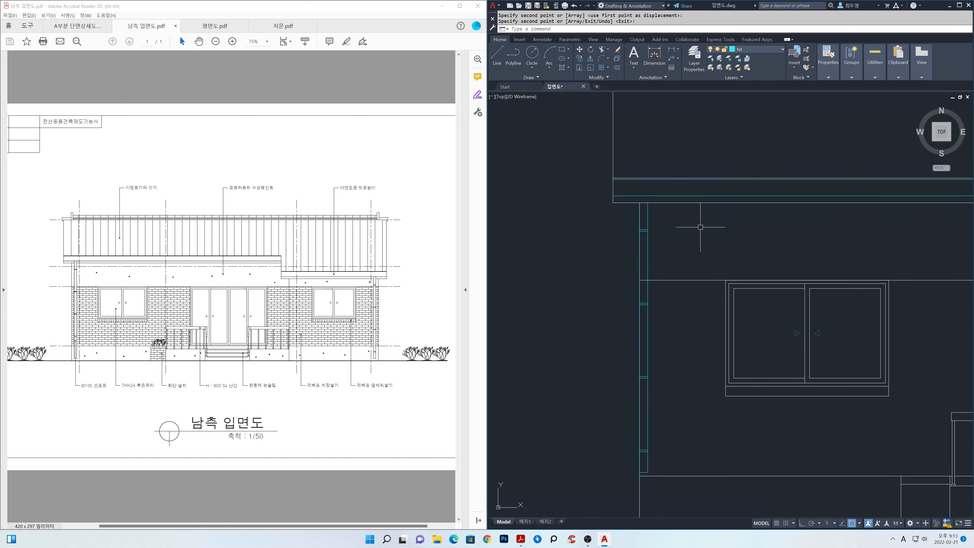
pyautogui.press('Return')
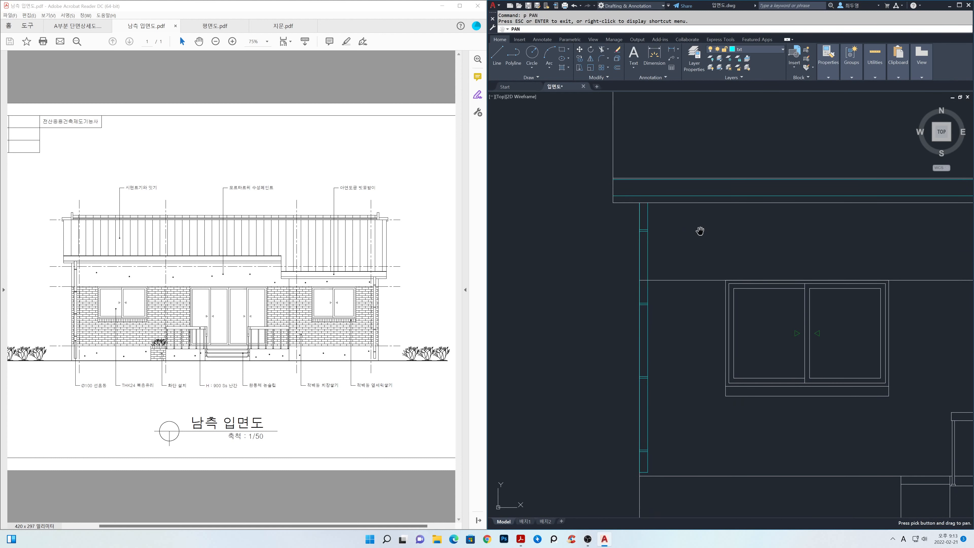
pyautogui.write('m')
pyautogui.press('Return')
pyautogui.write('p')
pyautogui.press('Return')
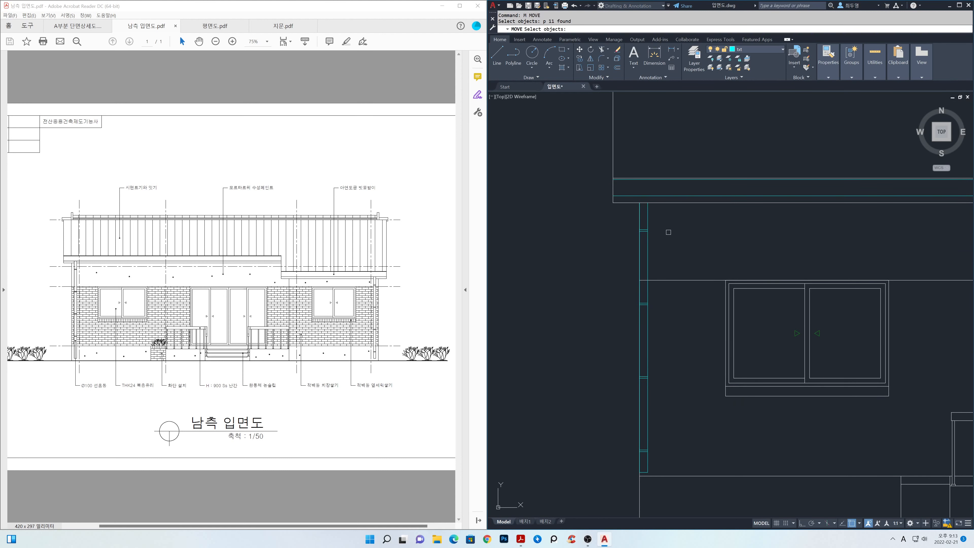
pyautogui.press('Return')
pyautogui.click(669, 231)
pyautogui.press('Escape')
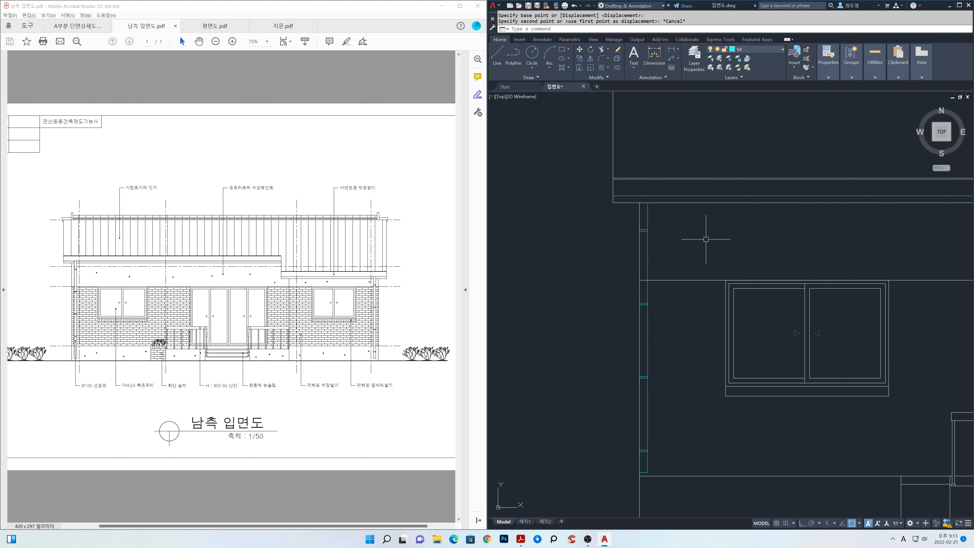
# Step: Move the copied downspout and its bands 100 horizontally inward from the left outer wall edge
pyautogui.write('m')
pyautogui.press('Return')
pyautogui.click(632, 190)
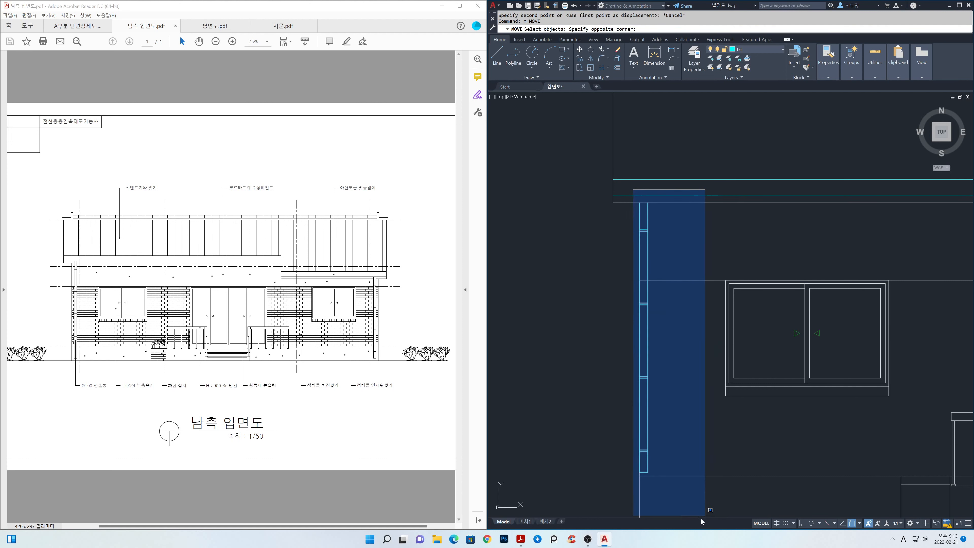
pyautogui.click(688, 510)
pyautogui.press('Return')
pyautogui.click(689, 229)
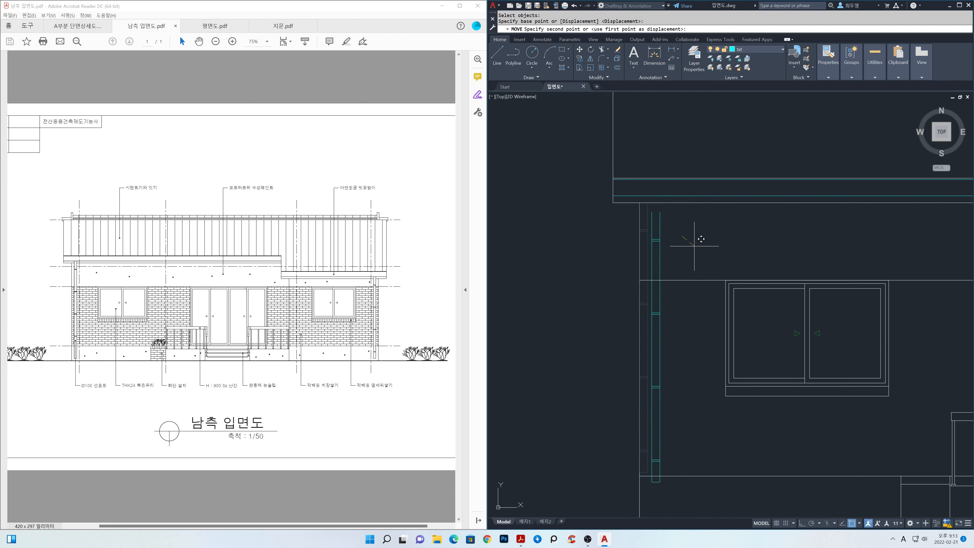
pyautogui.press('F8')
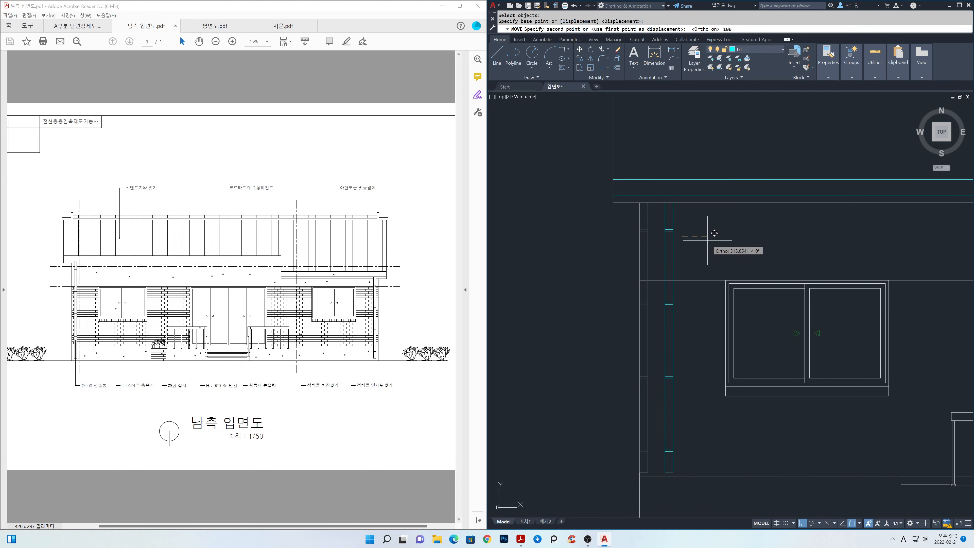
pyautogui.write('100')
pyautogui.press('Return')
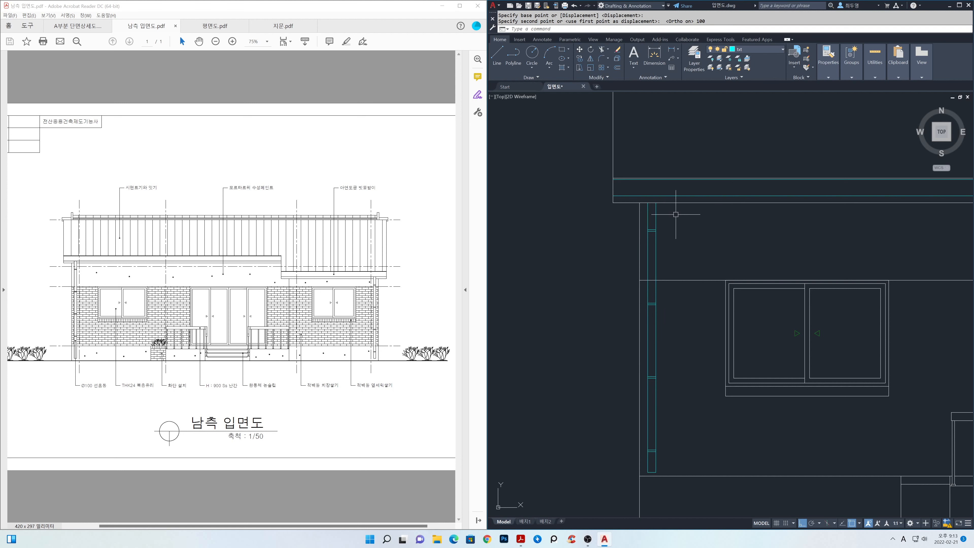
# Step: Move the left downspout and its bands vertically until the pipe's upper end meets the lower gutter line of the higher eaves
pyautogui.write('m')
pyautogui.press('Return')
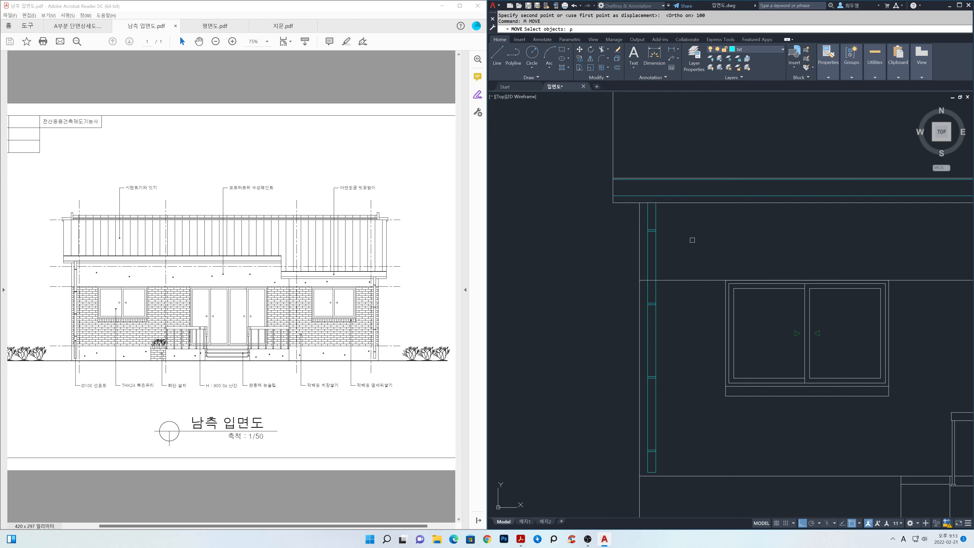
pyautogui.write('p')
pyautogui.press('Return')
pyautogui.press('Return')
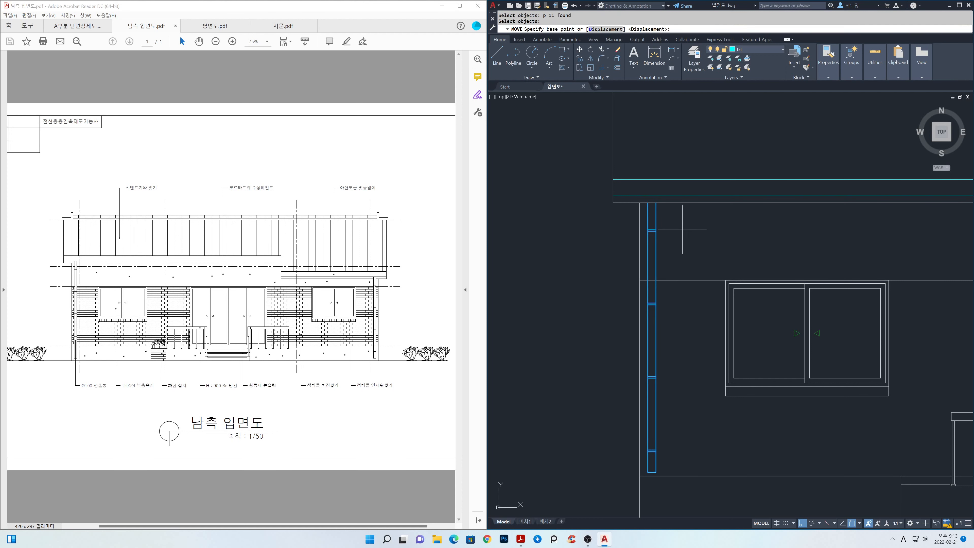
pyautogui.moveTo(649, 214); pyautogui.dragTo(696, 348, button='middle')
pyautogui.scroll(2, 692, 340)
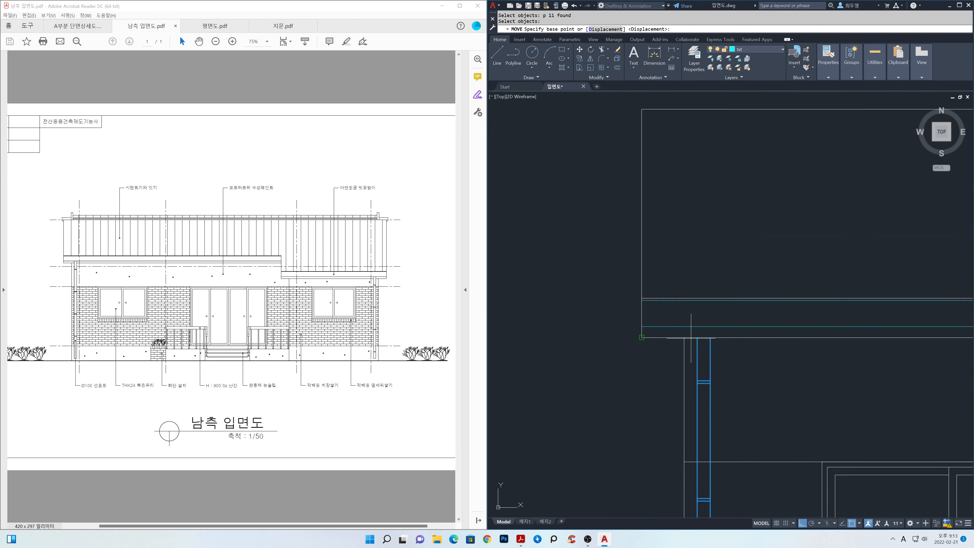
pyautogui.click(697, 338)
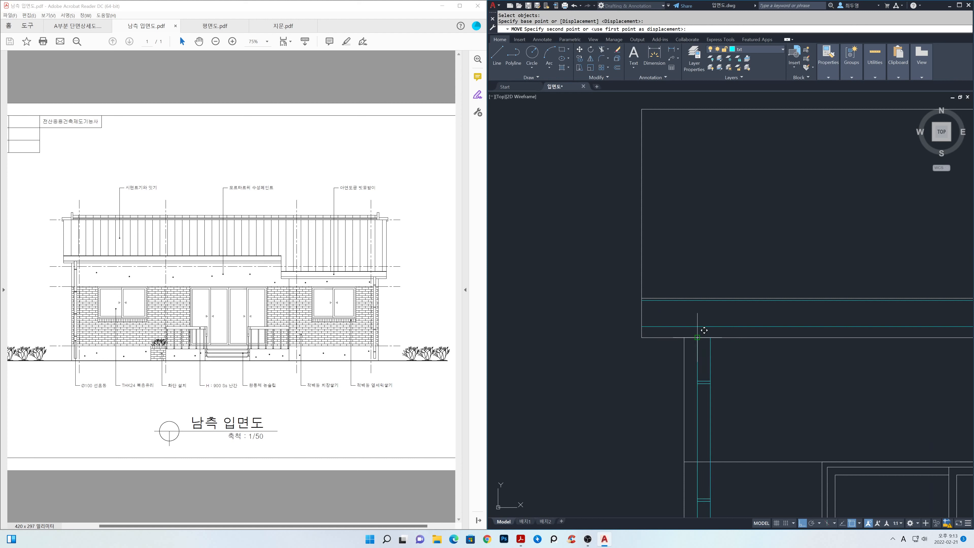
pyautogui.keyDown('shift'); pyautogui.rightClick(697, 279); pyautogui.keyUp('shift')
pyautogui.click(725, 415)
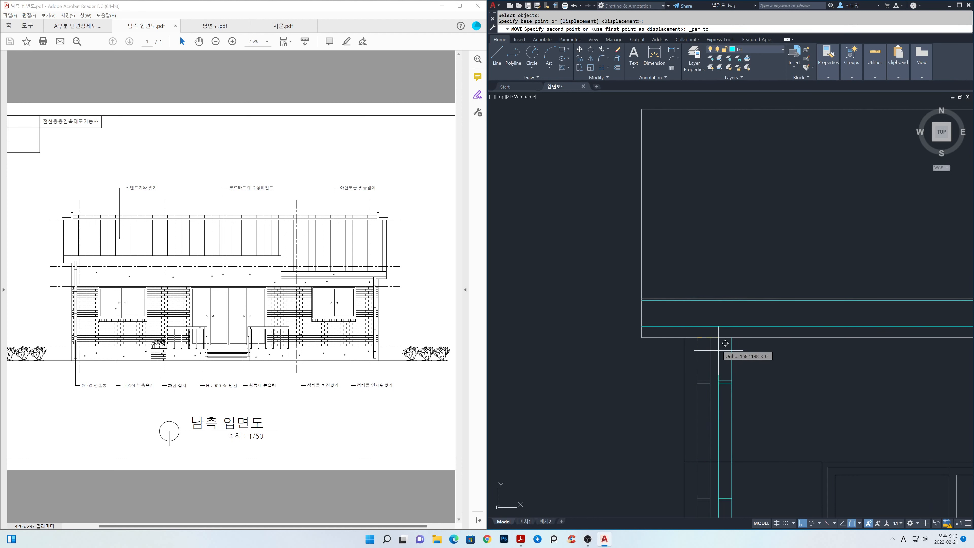
pyautogui.click(731, 355)
pyautogui.scroll(-6, 732, 362)
pyautogui.scroll(5, 693, 358)
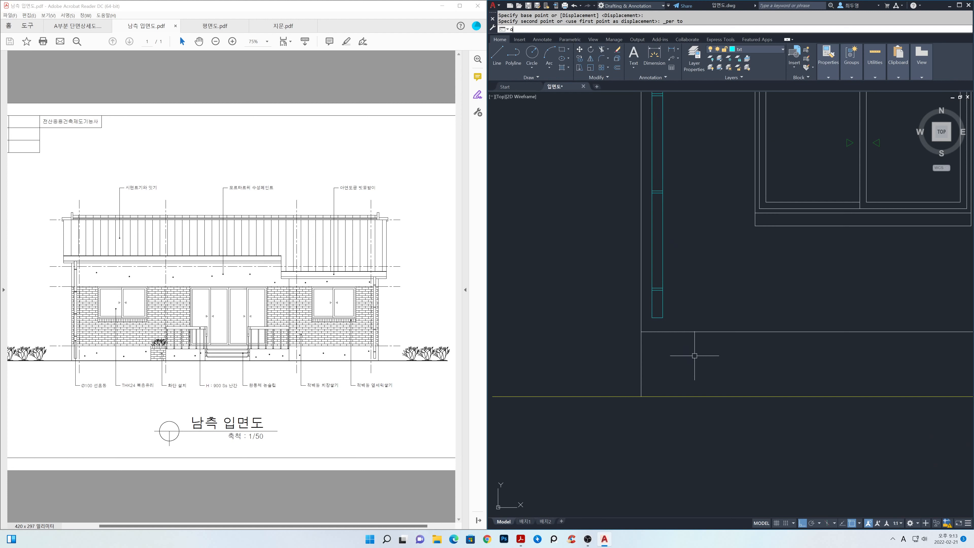
# Step: Offset the ground line 100 upward as the bottom limit for the left downspout
pyautogui.write('o')
pyautogui.press('Return')
pyautogui.press('Return')
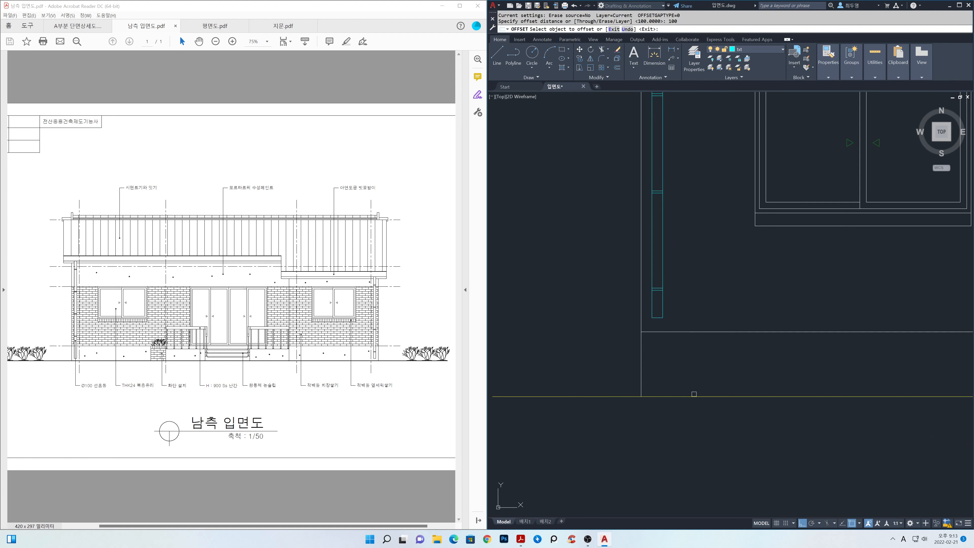
pyautogui.click(692, 396)
pyautogui.click(689, 372)
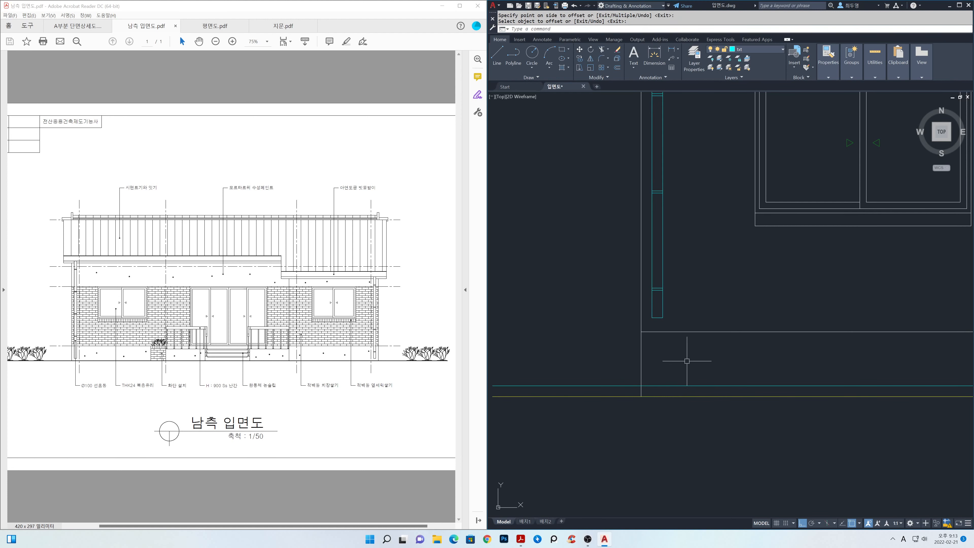
pyautogui.press('Return')
# Step: Erase the short horizontal line closing the bottom of the left downspout
pyautogui.write('e')
pyautogui.press('Return')
pyautogui.click(657, 318)
pyautogui.press('Return')
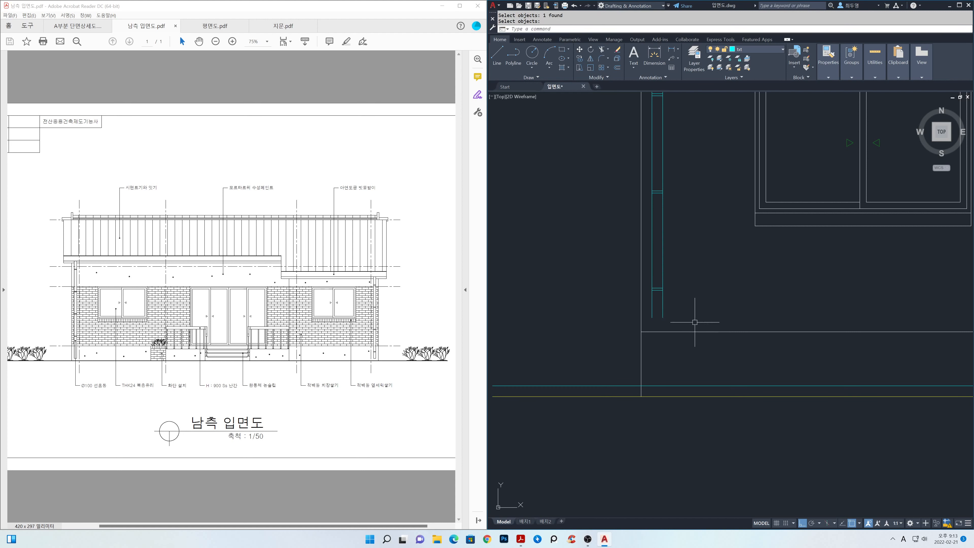
# Step: Join both sides of the left downspout to the line offset above the ground with multiple zero-radius fillets
pyautogui.write('f')
pyautogui.press('Return')
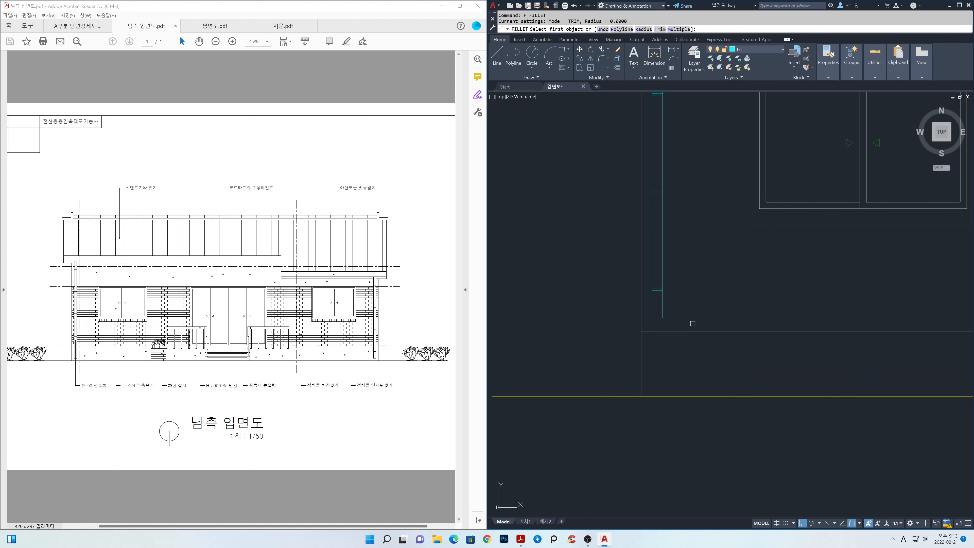
pyautogui.write('m')
pyautogui.press('Return')
pyautogui.click(652, 314)
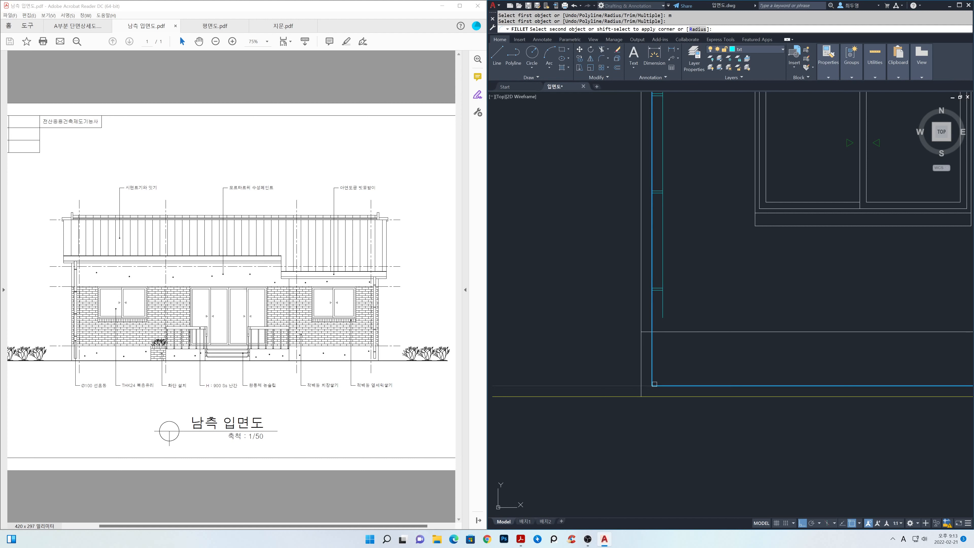
pyautogui.click(656, 385)
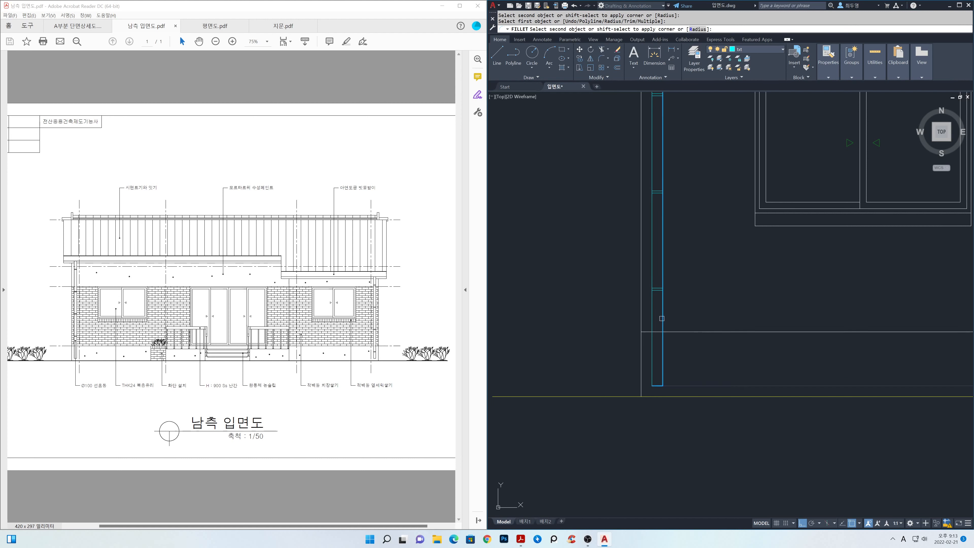
pyautogui.press('Return')
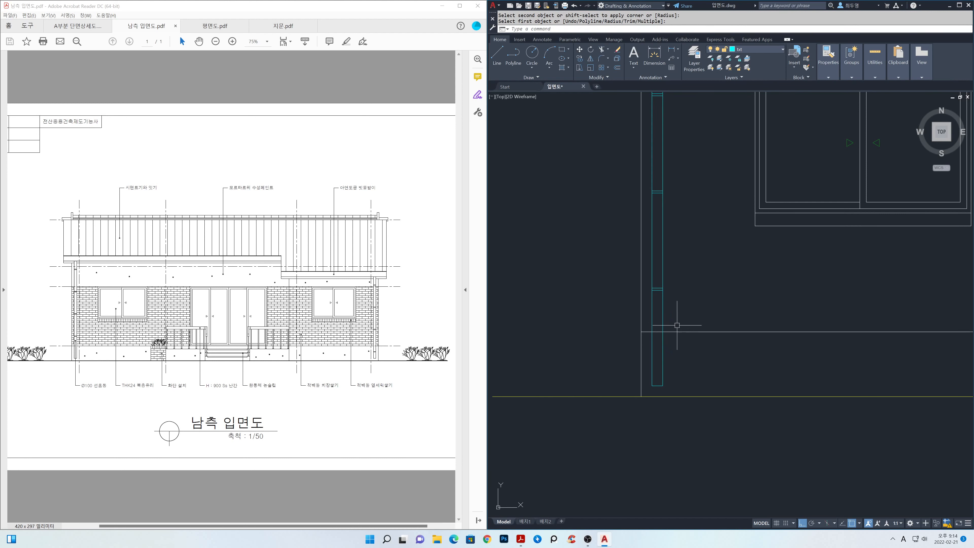
# Step: Trim away the plinth, wall and fascia line segments that cross the inside of the left downspout
pyautogui.press('Return')
pyautogui.click(658, 330)
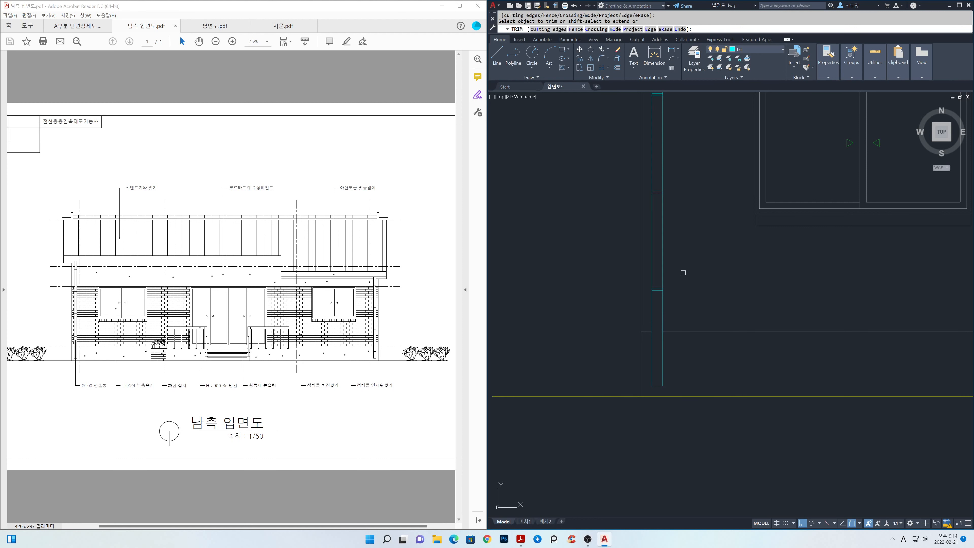
pyautogui.scroll(-2, 684, 272)
pyautogui.moveTo(693, 190); pyautogui.dragTo(713, 381, button='middle')
pyautogui.scroll(2, 690, 333)
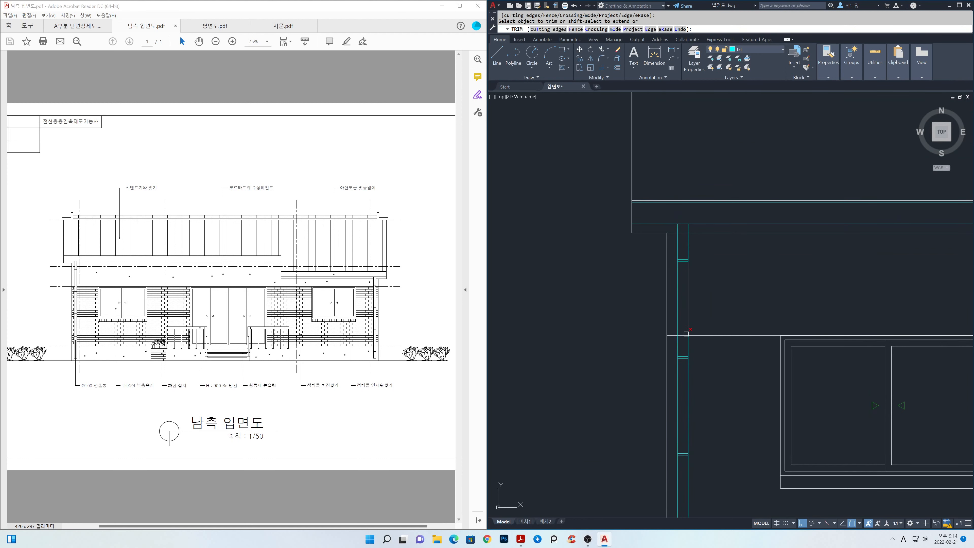
pyautogui.click(682, 283)
pyautogui.press('Escape')
# Step: Assign both eaves' fascia and gutter lines, the two downspouts and the adjoining outer wall edges to the ele layer
pyautogui.scroll(-2, 694, 254)
pyautogui.scroll(-3, 694, 255)
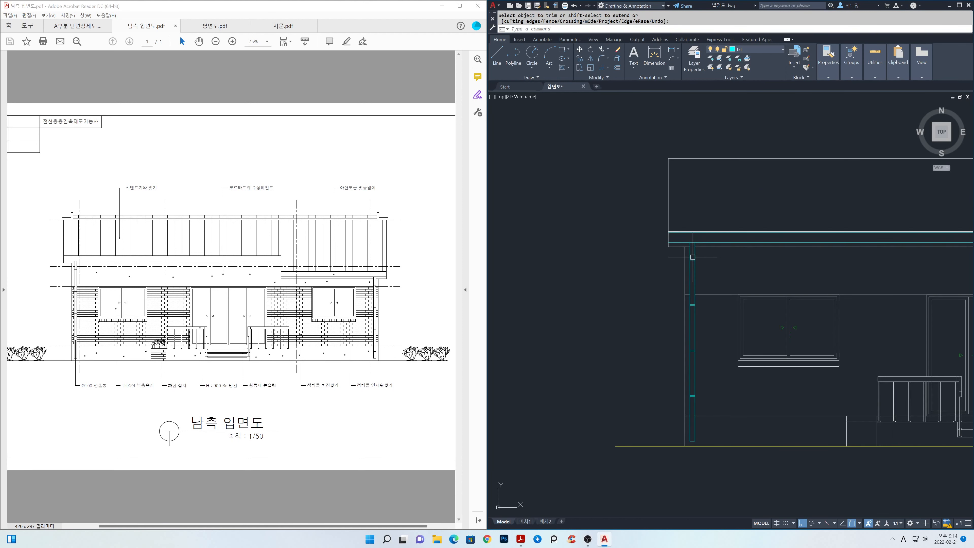
pyautogui.moveTo(778, 277); pyautogui.dragTo(653, 257, button='middle')
pyautogui.scroll(-3, 652, 258)
pyautogui.moveTo(778, 275); pyautogui.dragTo(692, 275, button='middle')
pyautogui.scroll(-1, 696, 276)
pyautogui.moveTo(749, 294); pyautogui.dragTo(767, 298, button='middle')
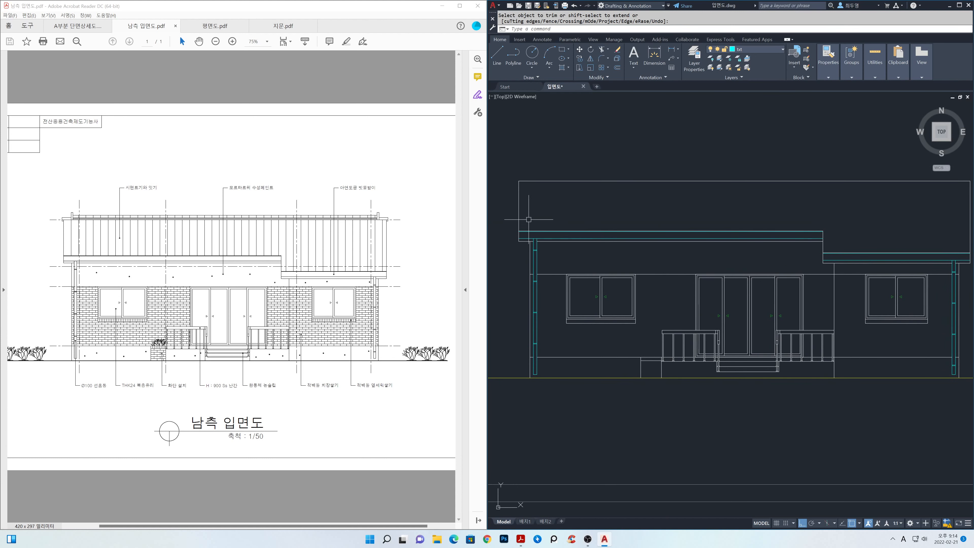
pyautogui.click(502, 215)
pyautogui.click(832, 260)
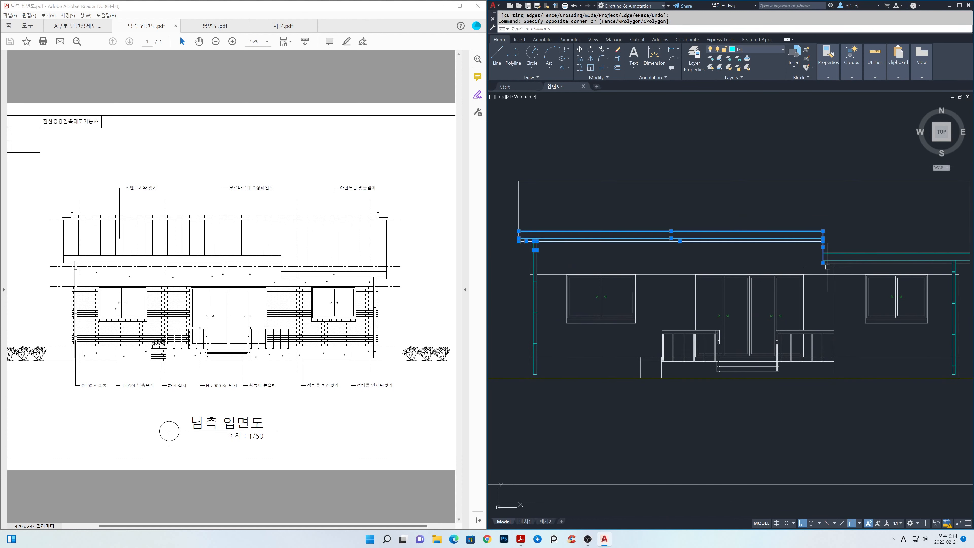
pyautogui.click(525, 217)
pyautogui.click(556, 385)
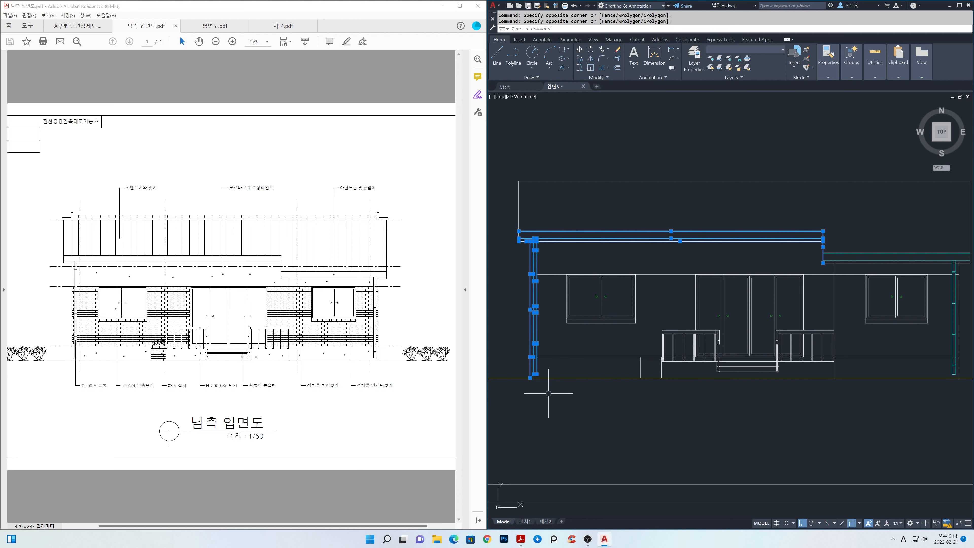
pyautogui.click(801, 222)
pyautogui.moveTo(896, 265); pyautogui.dragTo(764, 254, button='middle')
pyautogui.click(851, 256)
pyautogui.click(808, 219)
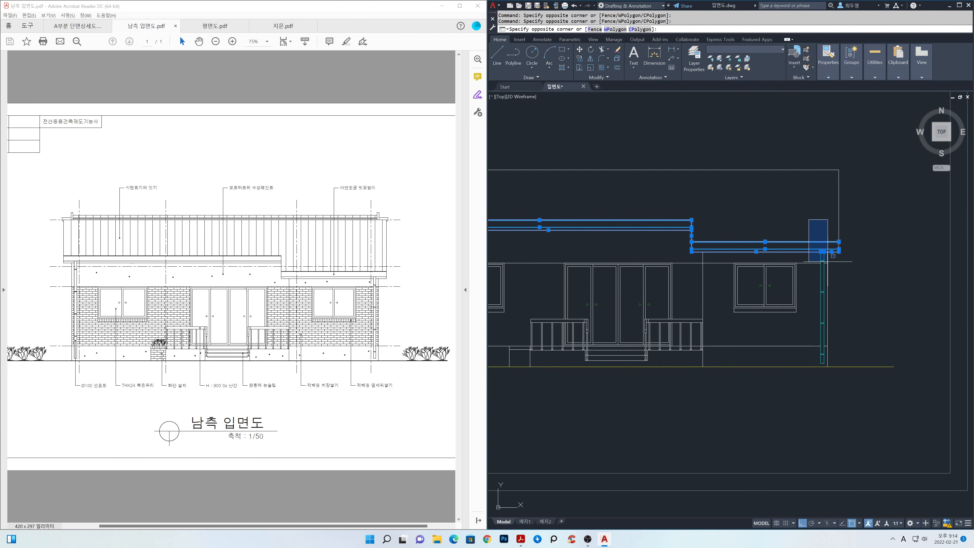
pyautogui.click(864, 420)
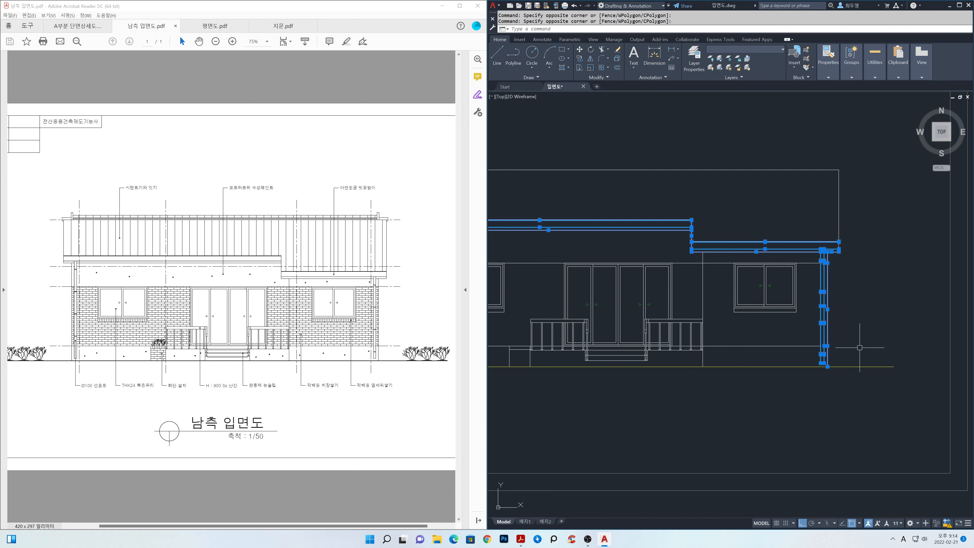
pyautogui.click(766, 52)
pyautogui.click(764, 84)
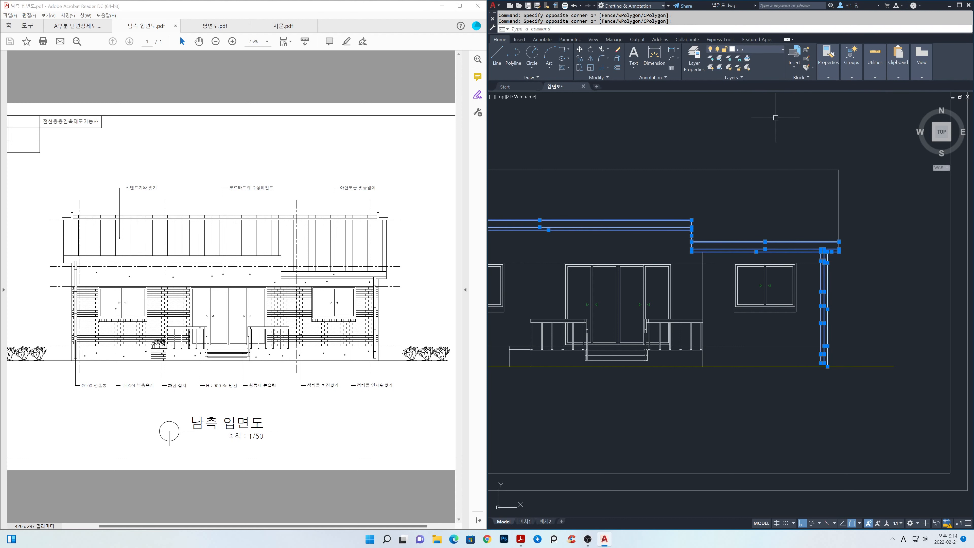
pyautogui.press('Escape')
# Step: Make ele the current layer and draw a vertical guide line upward from the roof's upper-left corner
pyautogui.scroll(-1, 780, 287)
pyautogui.moveTo(780, 288)
pyautogui.mouseDown(button='middle')
pyautogui.moveTo(908, 314)
pyautogui.moveTo(880, 319)
pyautogui.mouseUp(button='middle')
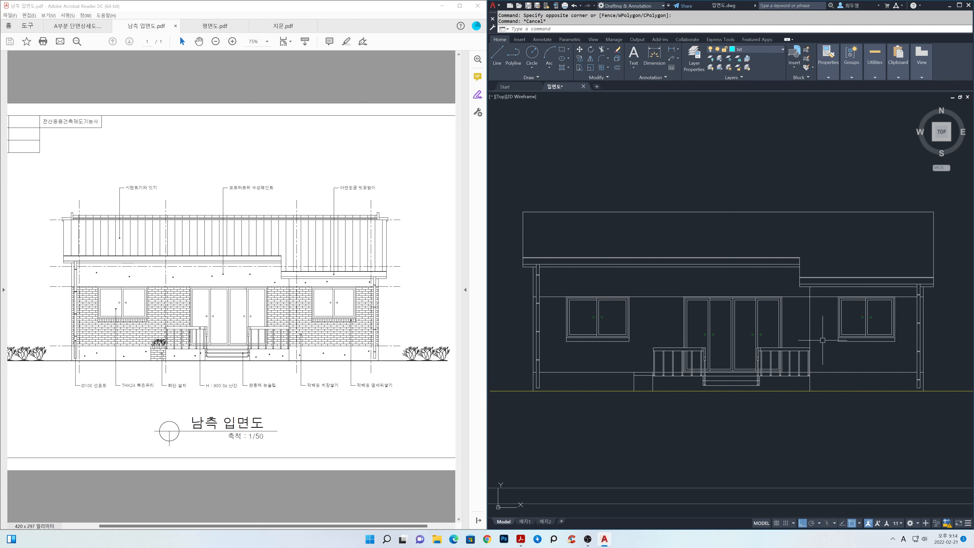
pyautogui.moveTo(620, 247); pyautogui.dragTo(861, 322, button='middle')
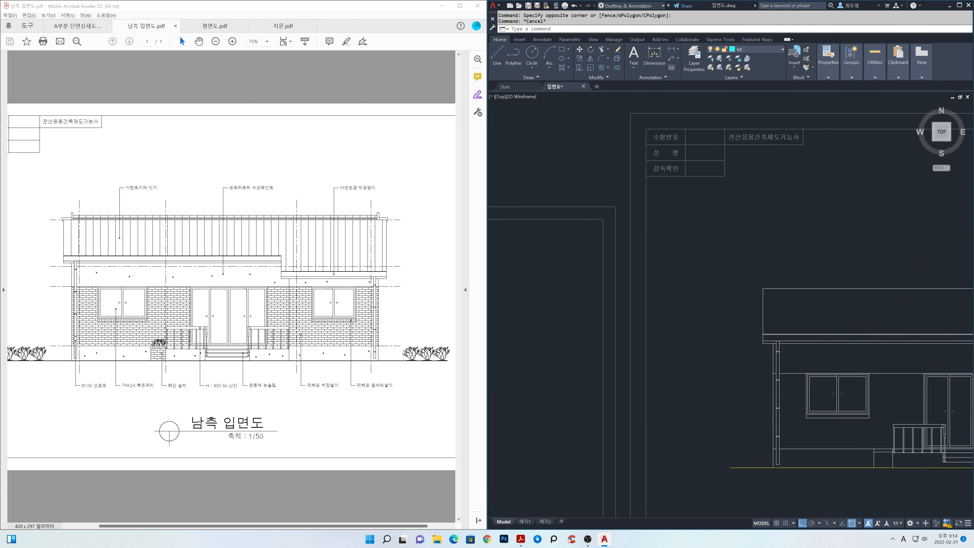
pyautogui.scroll(4, 768, 298)
pyautogui.moveTo(770, 308); pyautogui.dragTo(780, 347, button='middle')
pyautogui.scroll(-1, 779, 311)
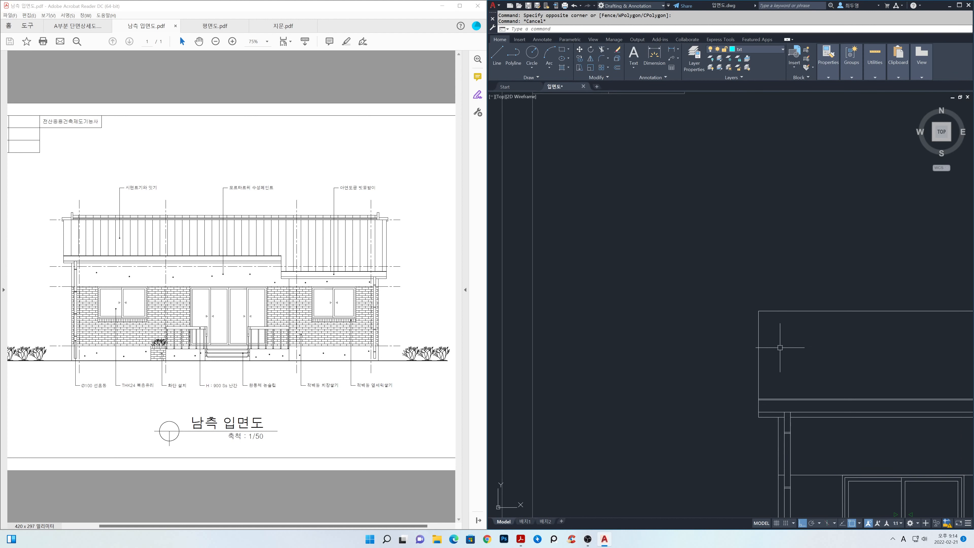
pyautogui.click(782, 51)
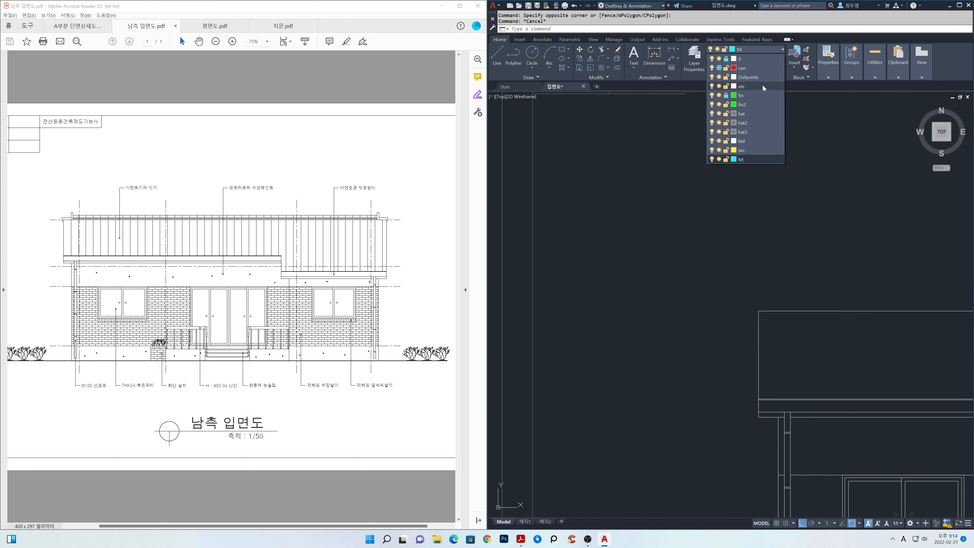
pyautogui.click(762, 85)
pyautogui.write('l')
pyautogui.press('Return')
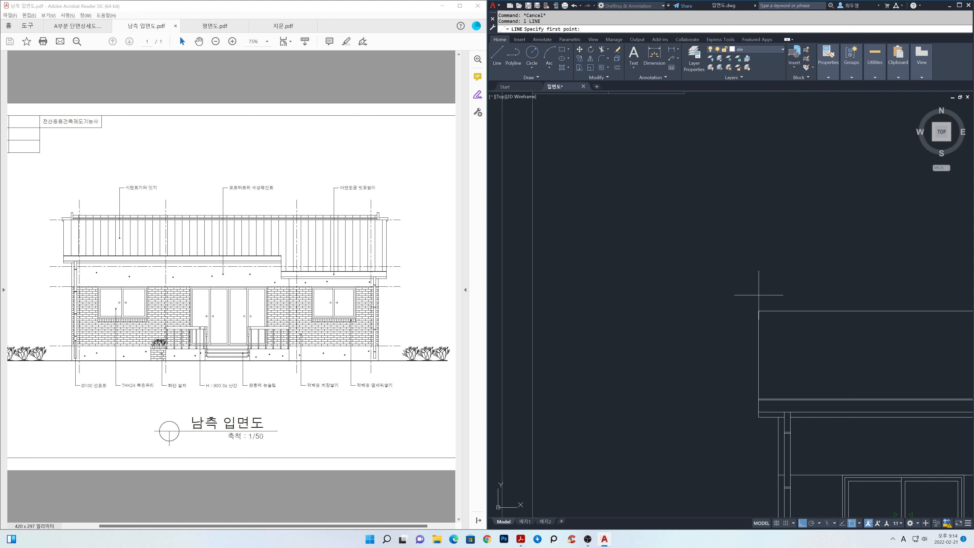
pyautogui.press('Escape')
# Step: Offset the vertical guide line 300 inward and the roof's top line 300 upward
pyautogui.write('o')
pyautogui.press('Return')
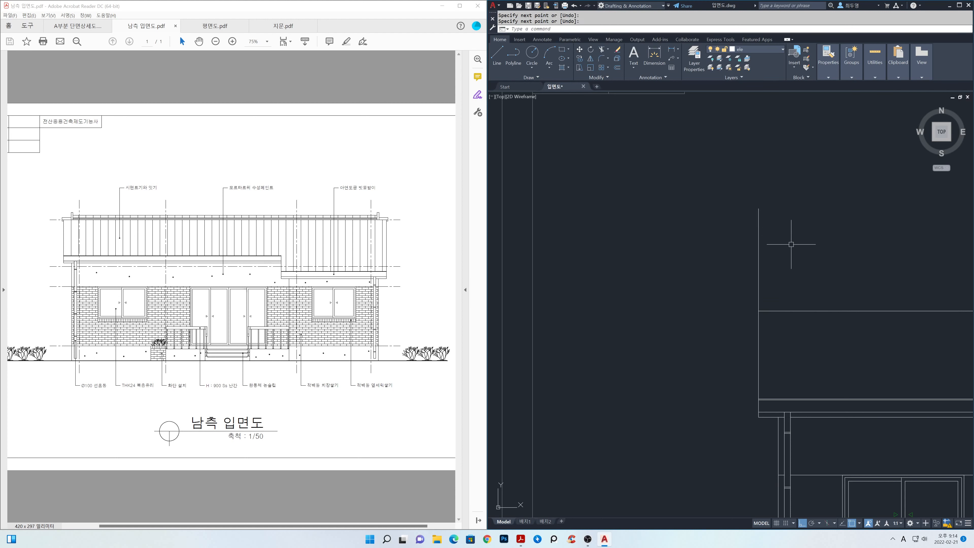
pyautogui.write('300')
pyautogui.press('Return')
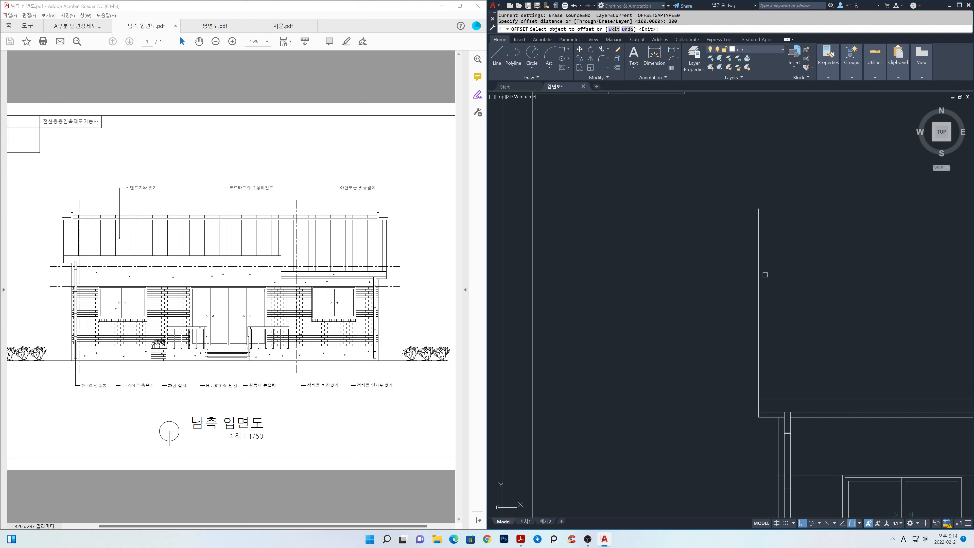
pyautogui.click(759, 282)
pyautogui.click(791, 286)
pyautogui.click(799, 311)
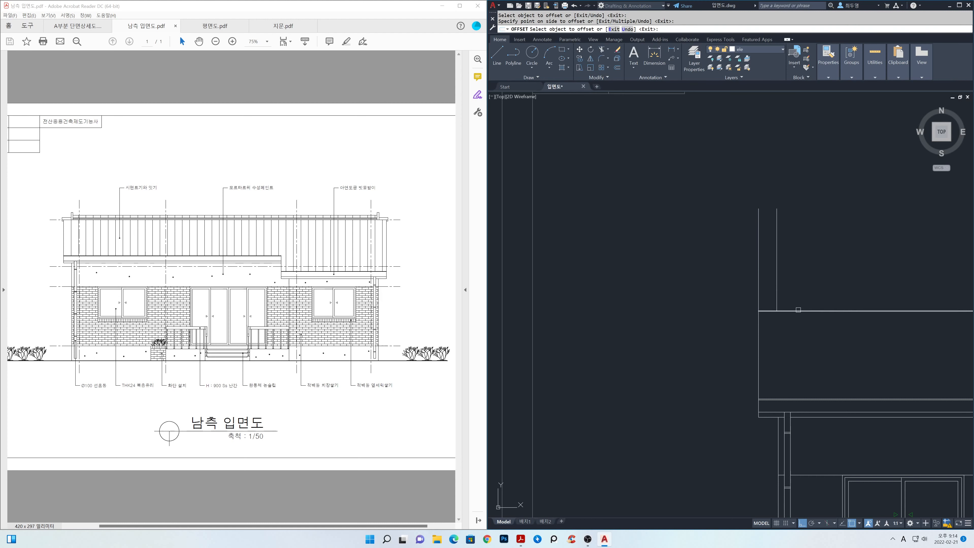
pyautogui.click(794, 286)
pyautogui.press('Return')
# Step: Offset the inner vertical line a further 80 towards the inside of the roof
pyautogui.press('Return')
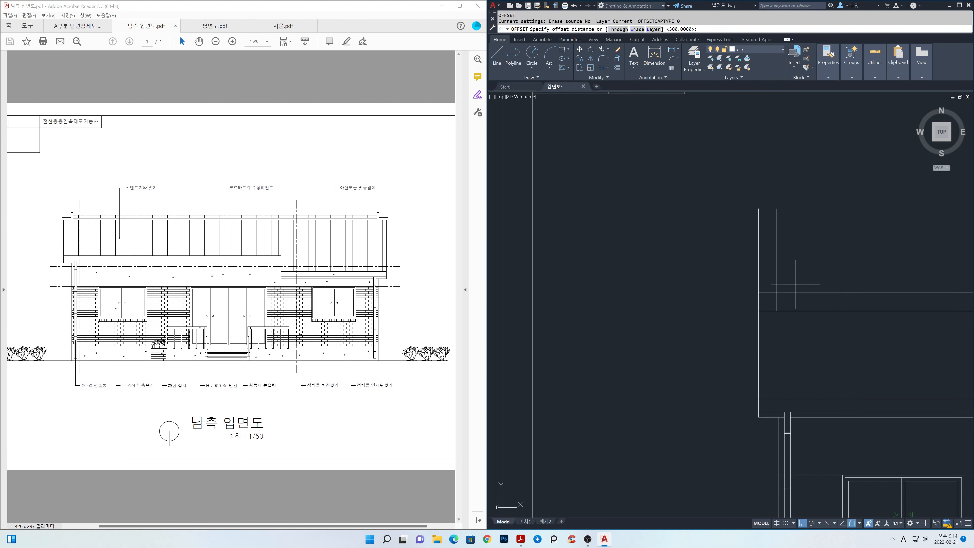
pyautogui.write('80')
pyautogui.press('Return')
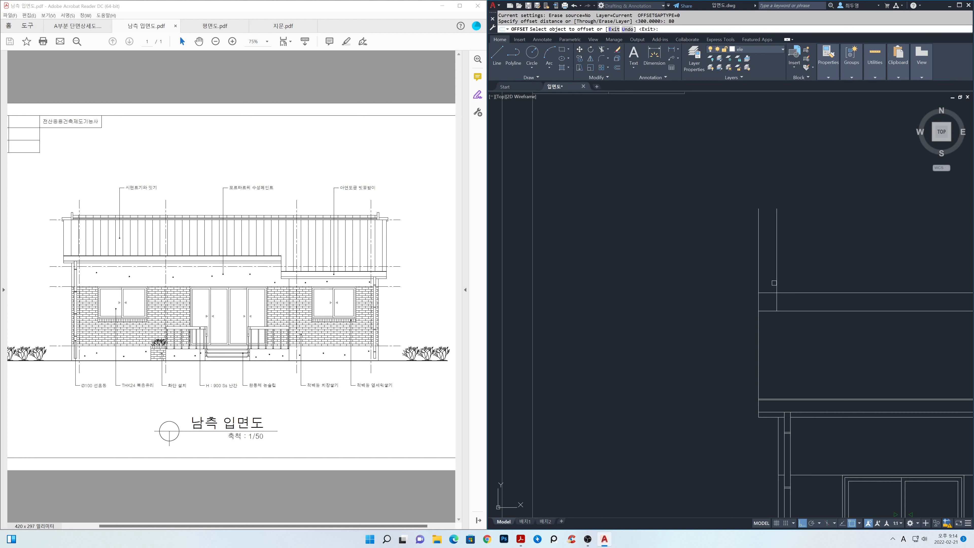
pyautogui.click(776, 284)
pyautogui.click(797, 283)
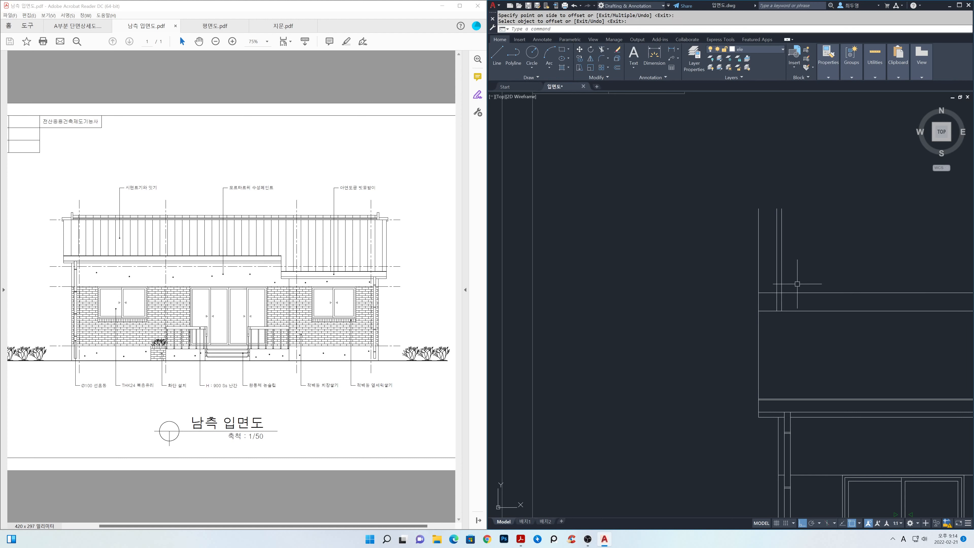
# Step: Erase the original vertical guide line standing on the roof's upper-left corner
pyautogui.write('e')
pyautogui.press('Return')
pyautogui.click(763, 279)
pyautogui.click(750, 273)
pyautogui.press('Return')
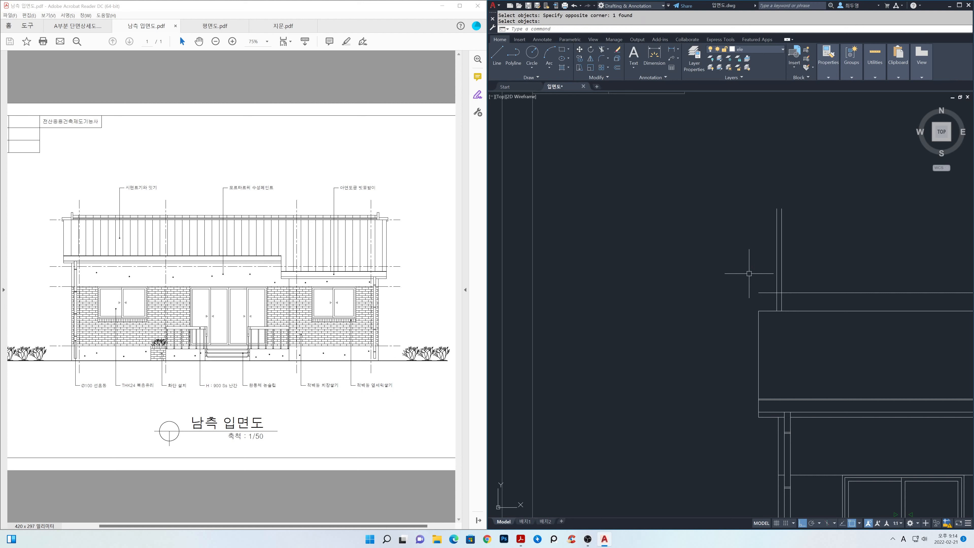
# Step: Trim the guide lines above the roof's upper-left corner so that only a narrow upright post remains
pyautogui.write('tr')
pyautogui.press('Return')
pyautogui.click(766, 273)
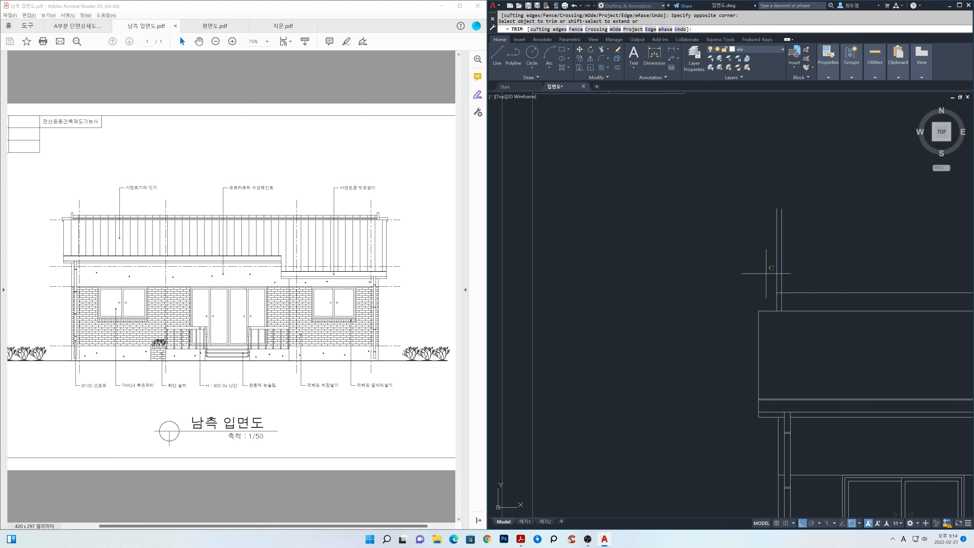
pyautogui.click(799, 286)
pyautogui.click(807, 278)
pyautogui.click(792, 298)
pyautogui.press('Return')
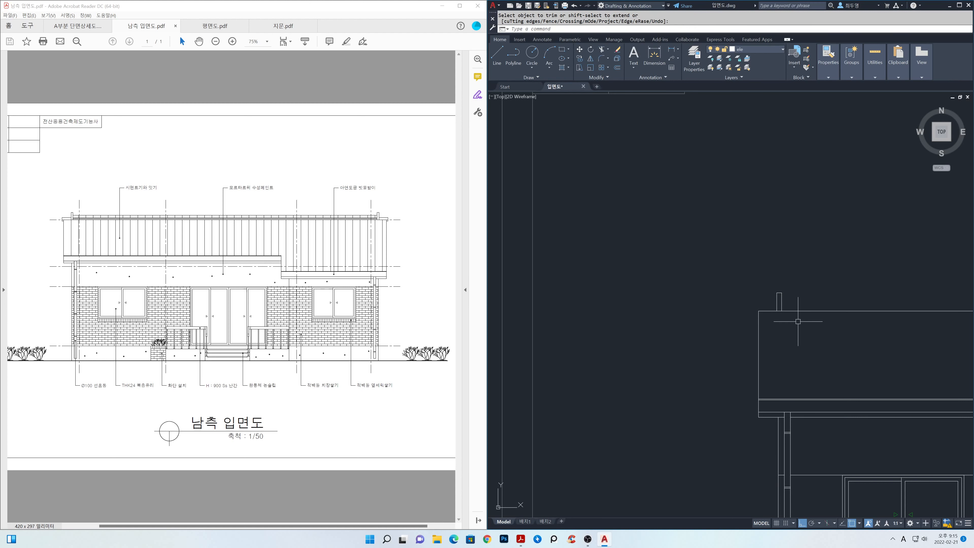
# Step: Offset the roof's top line 100 upward
pyautogui.scroll(3, 771, 326)
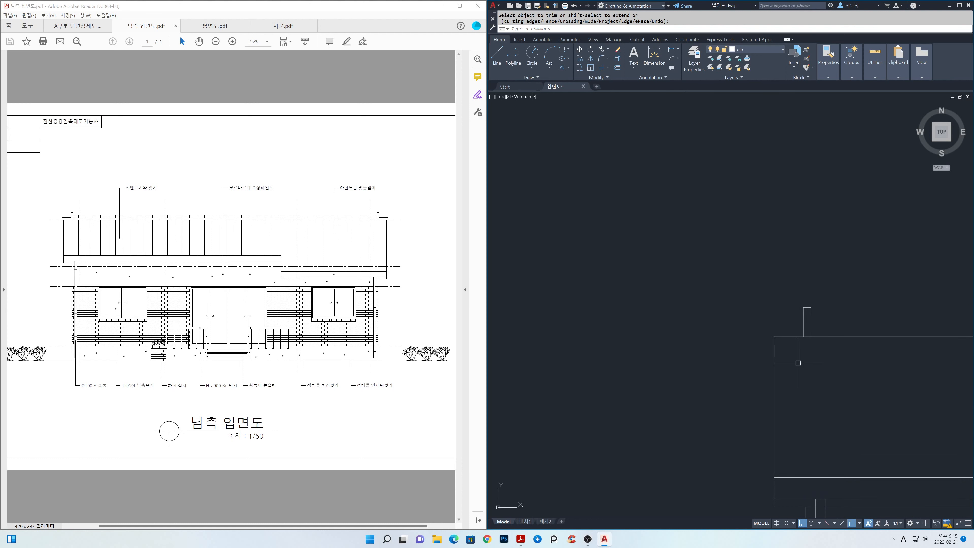
pyautogui.write('o')
pyautogui.press('Return')
pyautogui.write('1')
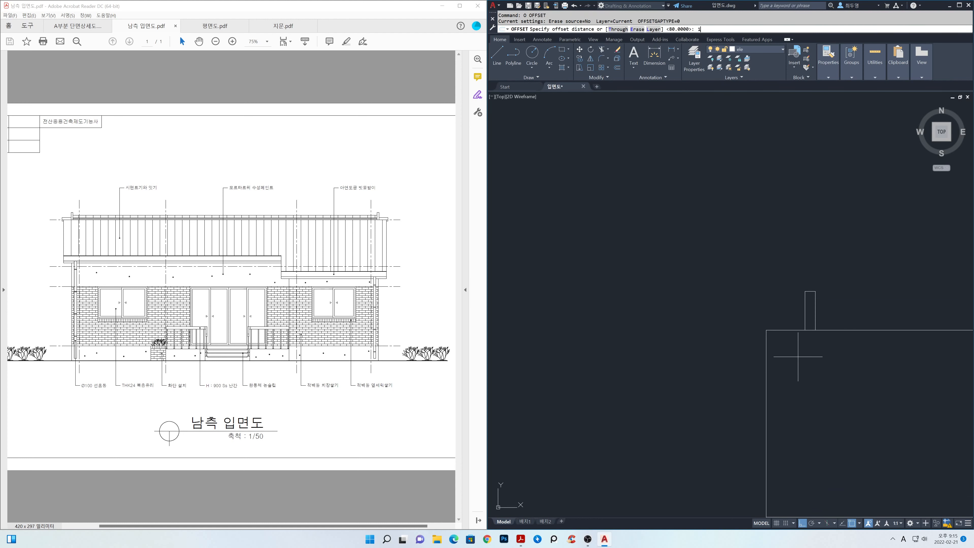
pyautogui.write('00')
pyautogui.press('Return')
pyautogui.click(778, 329)
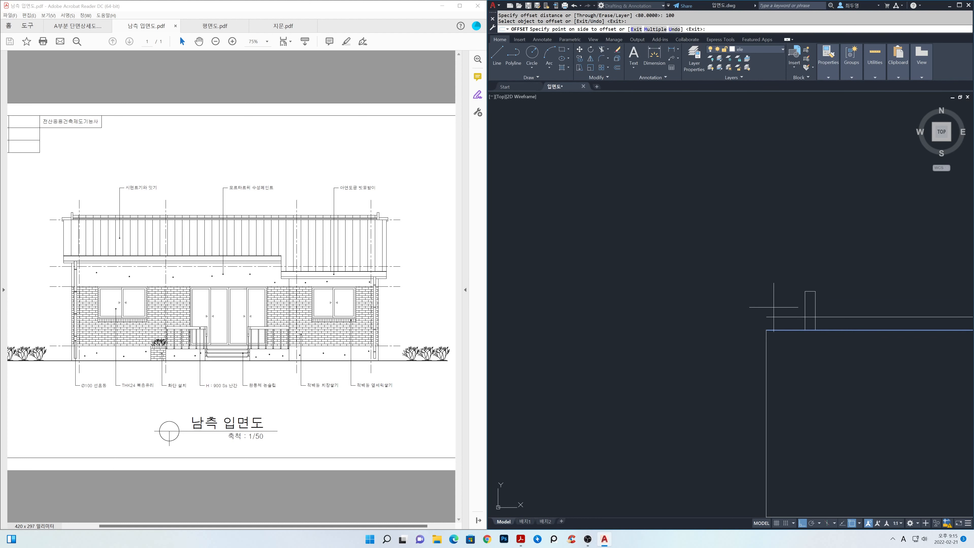
pyautogui.click(773, 305)
pyautogui.press('Return')
# Step: Offset the roof's left edge 60 outward
pyautogui.press('Return')
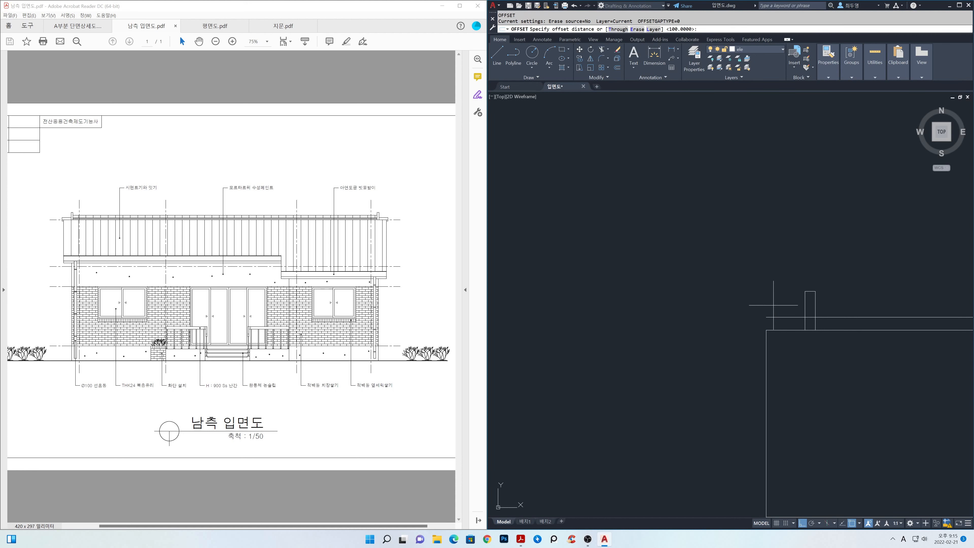
pyautogui.write('60')
pyautogui.press('Return')
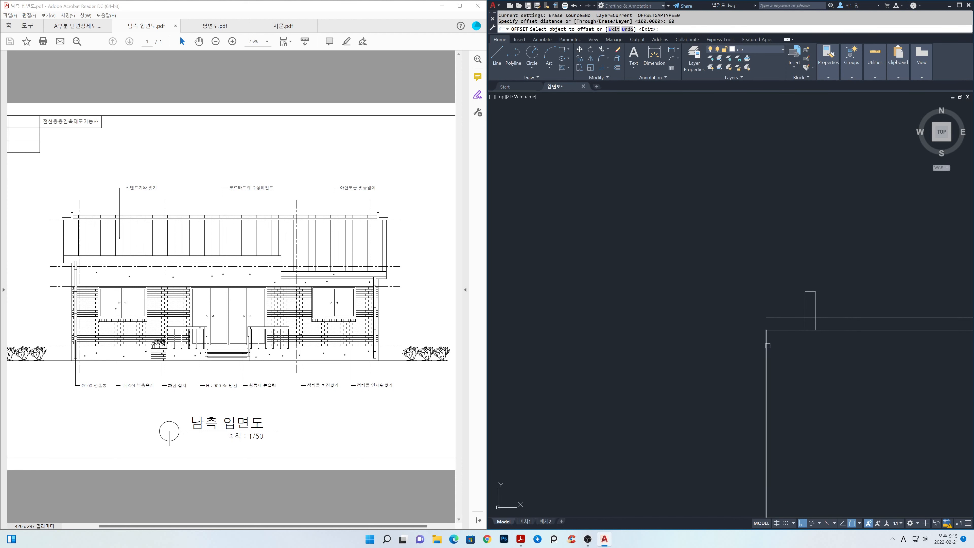
pyautogui.click(766, 341)
pyautogui.click(735, 346)
pyautogui.press('Return')
# Step: Offset the roof's top line 50 downward into the roof
pyautogui.press('Return')
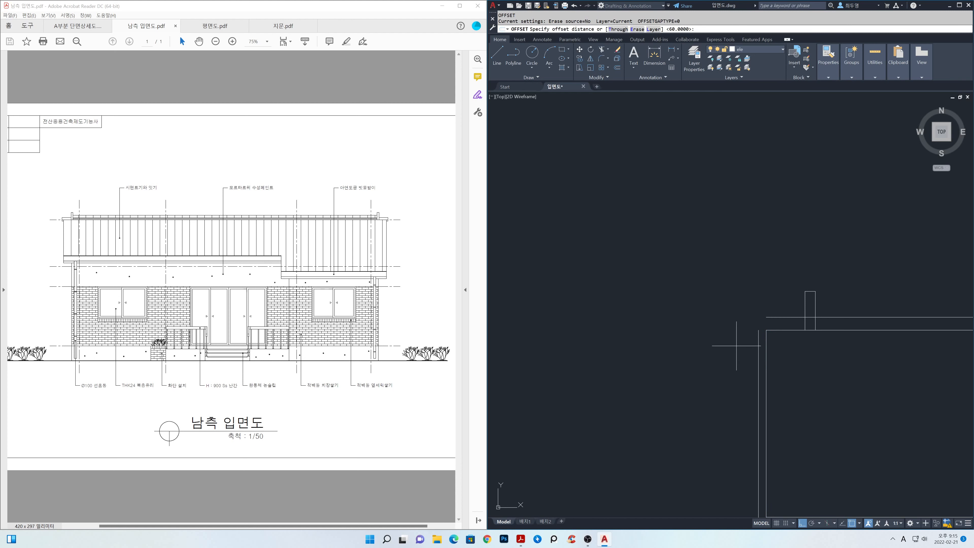
pyautogui.write('50')
pyautogui.press('Return')
pyautogui.click(773, 330)
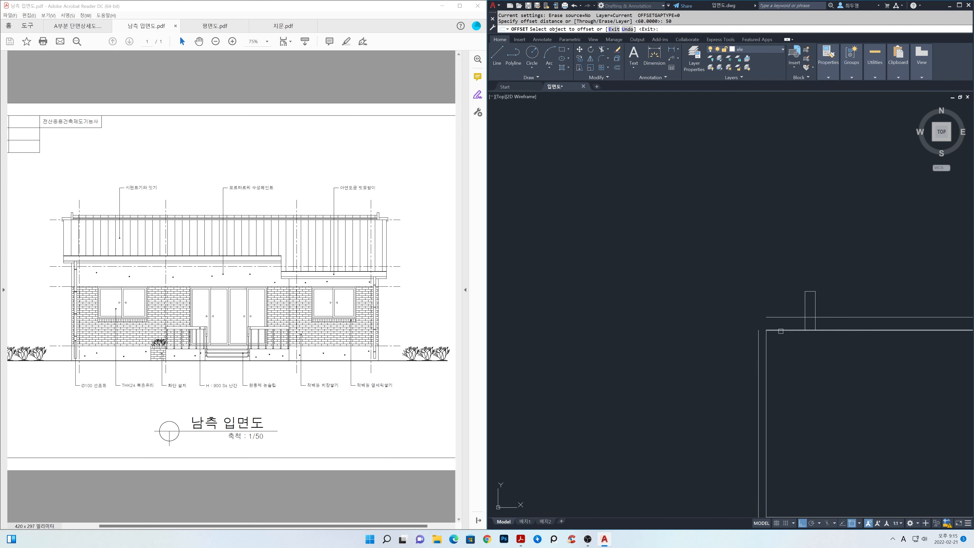
pyautogui.click(784, 356)
pyautogui.press('Return')
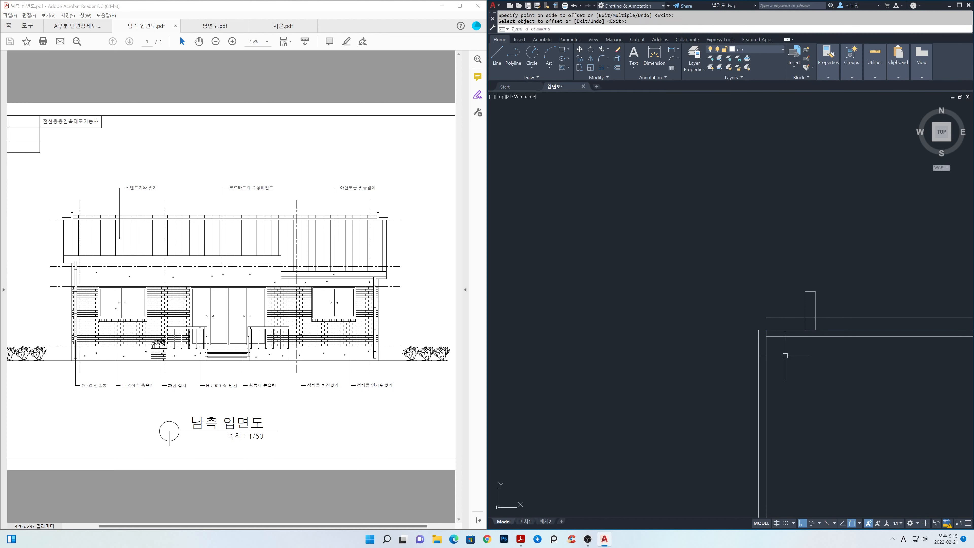
# Step: Fillet the outer vertical line with the upper and lower offset lines in multiple mode to form the ridge end's square corners
pyautogui.write('f')
pyautogui.press('Return')
pyautogui.write('m')
pyautogui.press('Return')
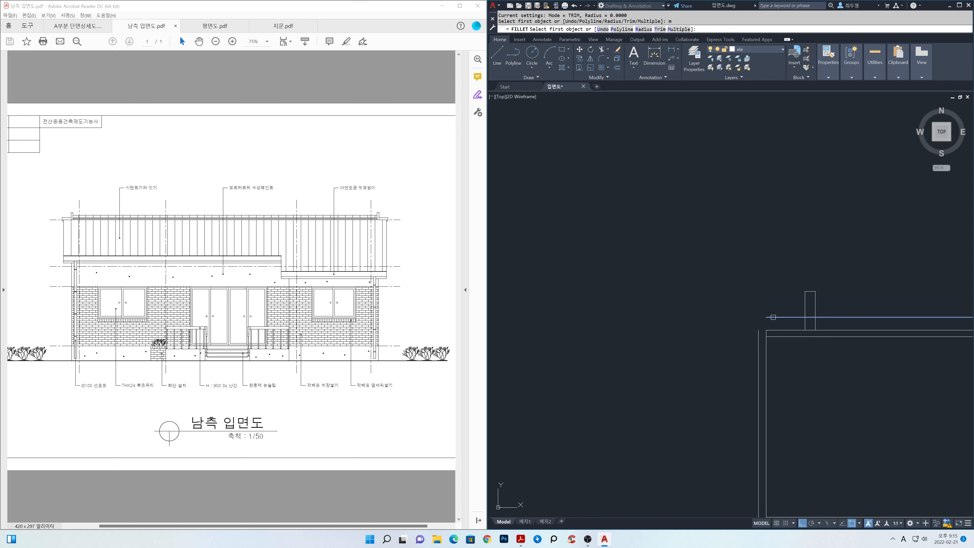
pyautogui.click(776, 317)
pyautogui.click(758, 329)
pyautogui.click(758, 331)
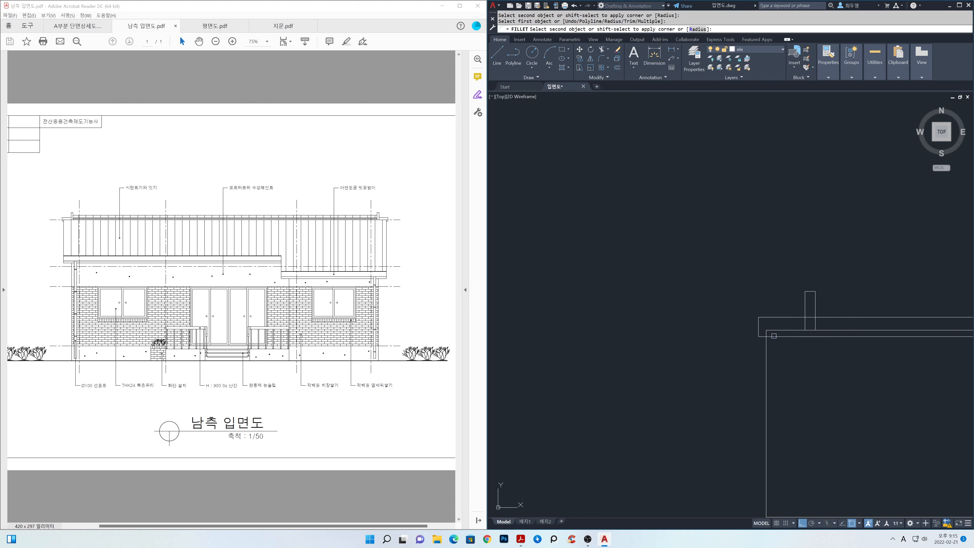
pyautogui.click(772, 337)
pyautogui.press('Return')
# Step: Trim the ridge end's top line at the post's outer edge and its lower line at the roof's left edge
pyautogui.moveTo(787, 358); pyautogui.dragTo(757, 359, button='middle')
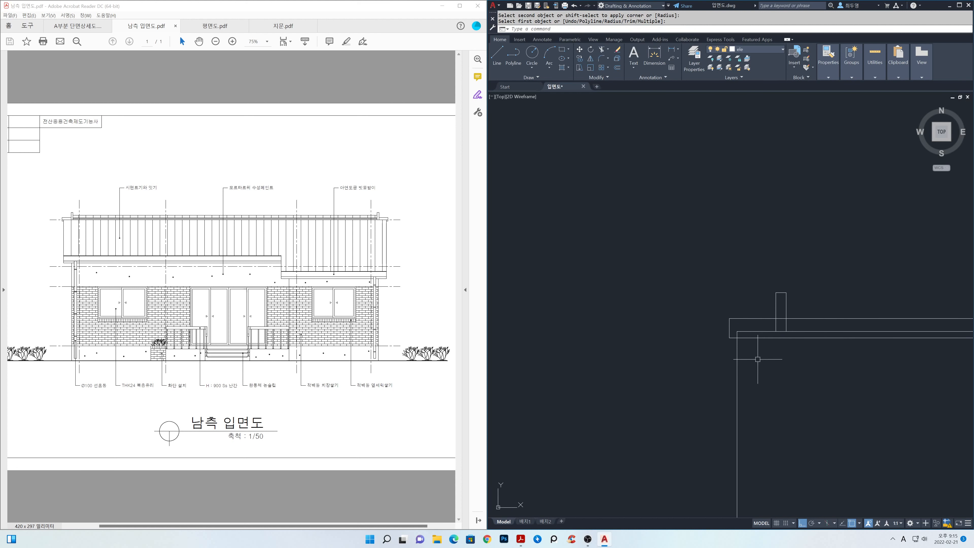
pyautogui.write('tr')
pyautogui.press('Return')
pyautogui.click(736, 353)
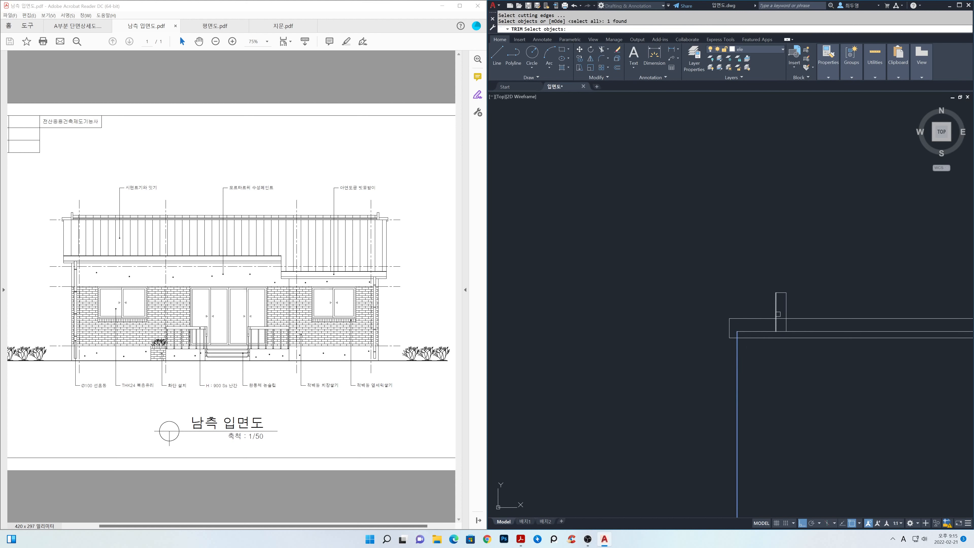
pyautogui.press('Return')
pyautogui.click(789, 318)
pyautogui.click(795, 338)
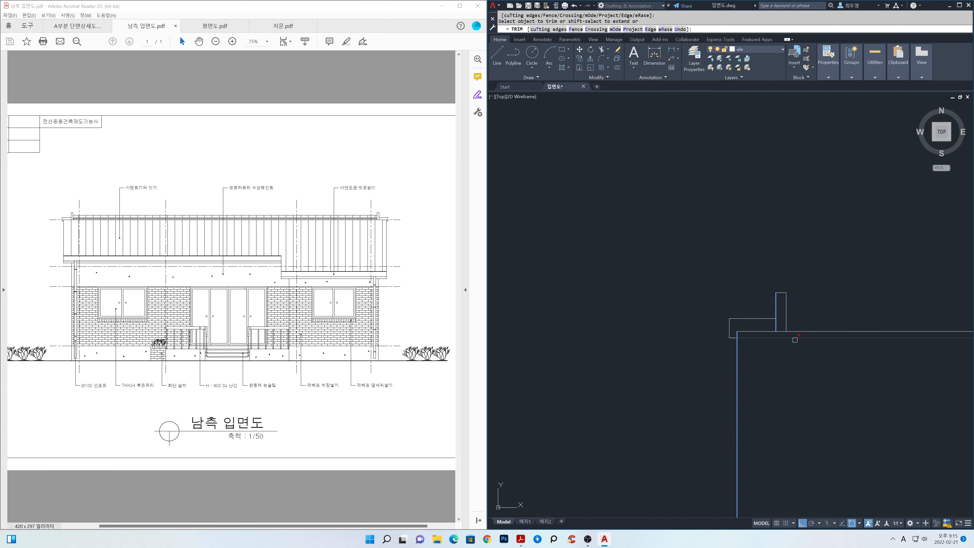
pyautogui.press('Return')
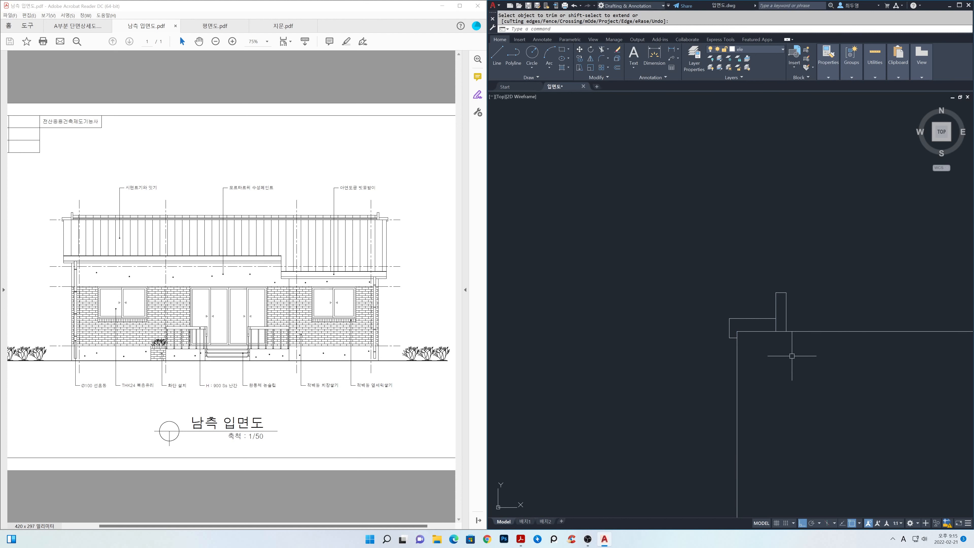
# Step: Mirror the left post and ridge end across a vertical axis through the midpoint of the roof's top line, keeping the originals
pyautogui.scroll(-4, 795, 331)
pyautogui.scroll(-2, 854, 349)
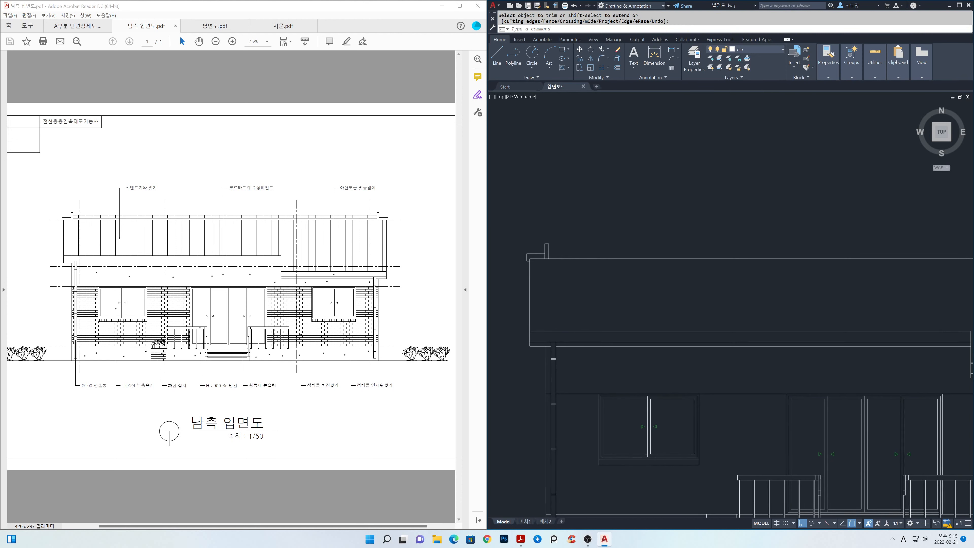
pyautogui.scroll(-1, 663, 278)
pyautogui.scroll(-2, 750, 289)
pyautogui.moveTo(793, 309)
pyautogui.mouseDown(button='middle')
pyautogui.moveTo(706, 297)
pyautogui.moveTo(724, 295)
pyautogui.mouseUp(button='middle')
pyautogui.scroll(-1, 715, 302)
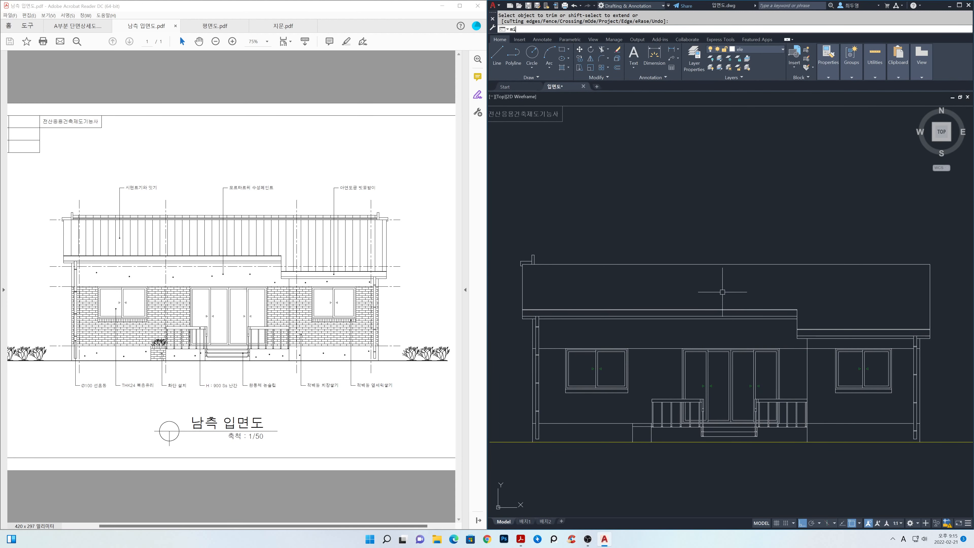
pyautogui.press('Return')
pyautogui.click(509, 233)
pyautogui.click(575, 282)
pyautogui.press('Return')
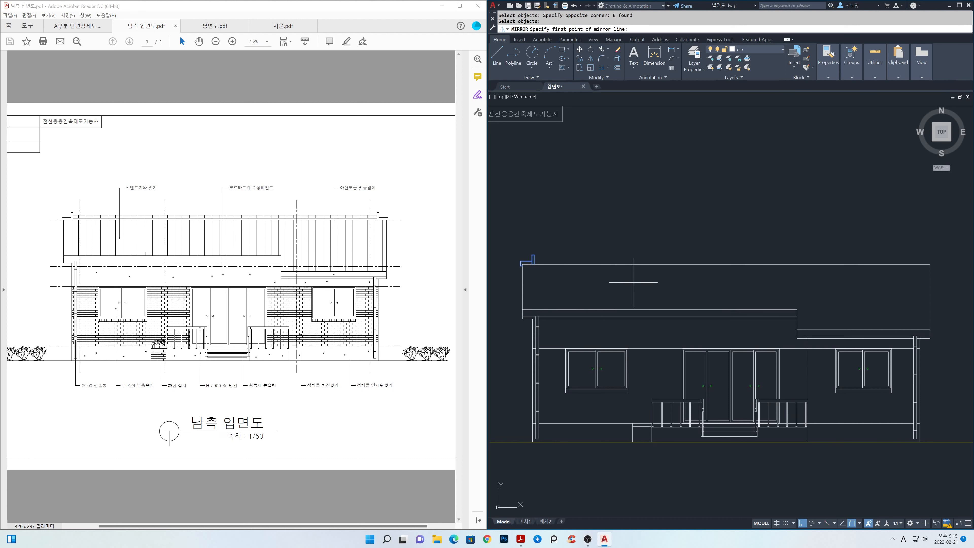
pyautogui.click(726, 264)
pyautogui.click(718, 192)
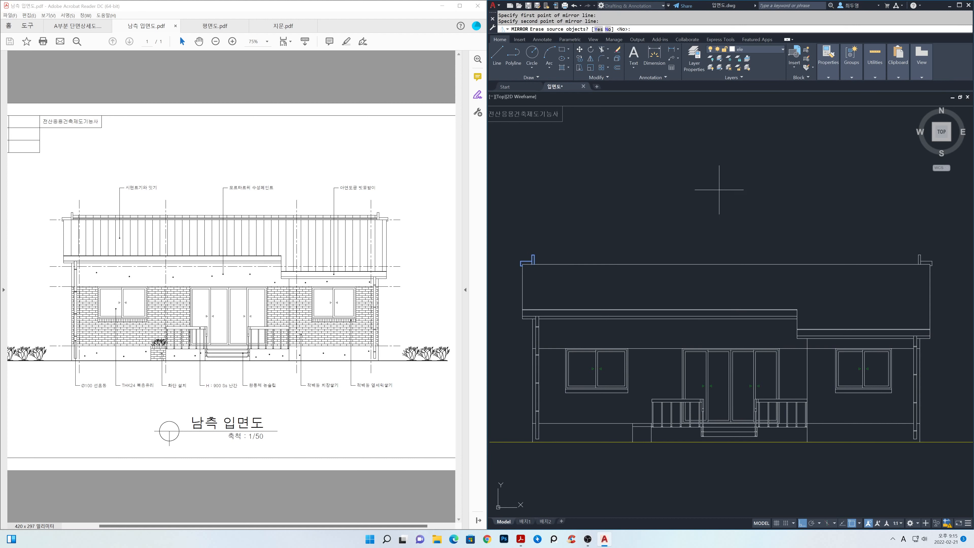
pyautogui.press('Return')
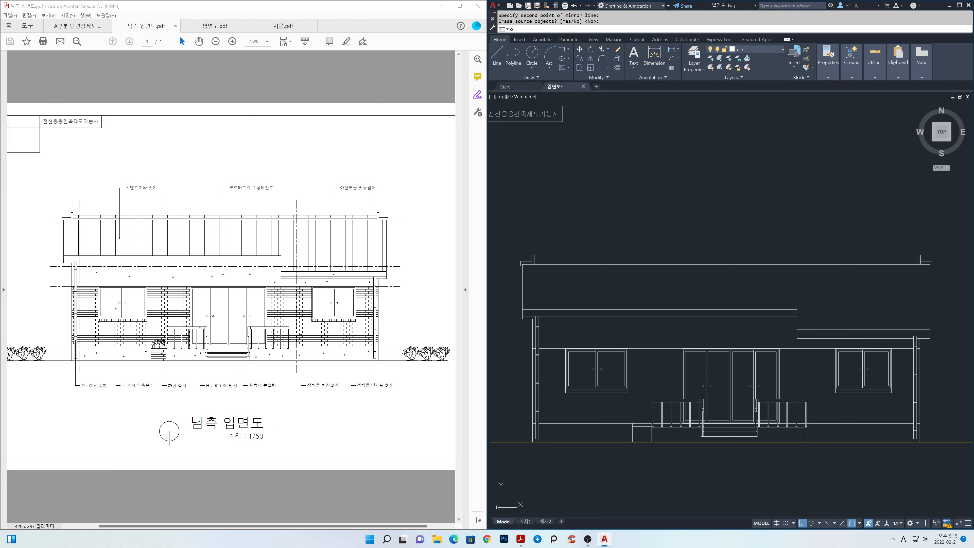
# Step: Offset the roof's top line 90 upward
pyautogui.press('Return')
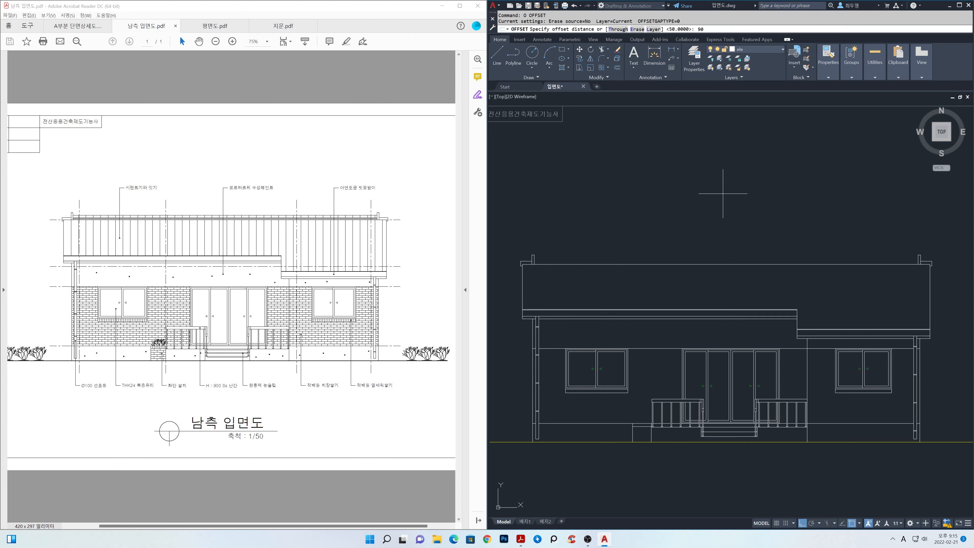
pyautogui.press('Return')
pyautogui.click(728, 264)
pyautogui.click(728, 242)
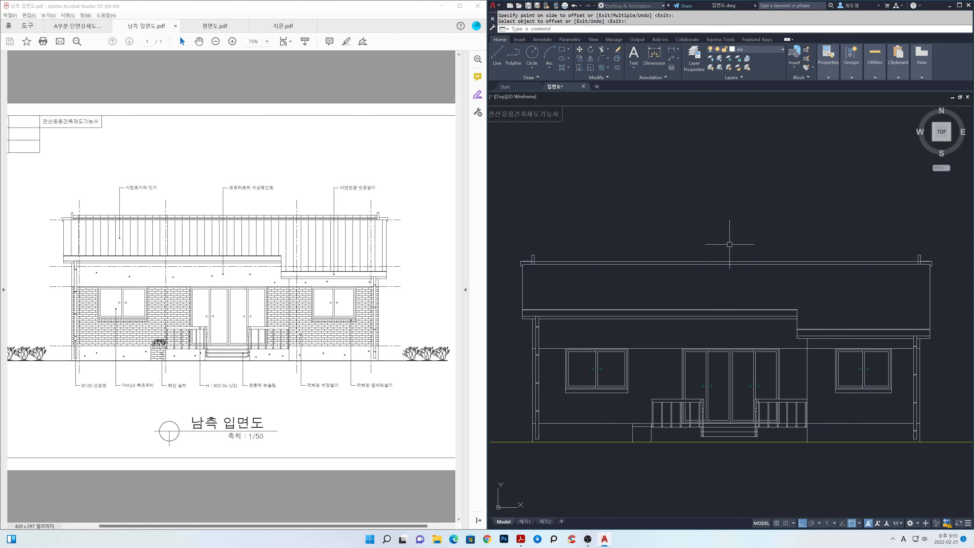
pyautogui.press('Return')
# Step: Offset the new ridge line a further 100 upward
pyautogui.press('Return')
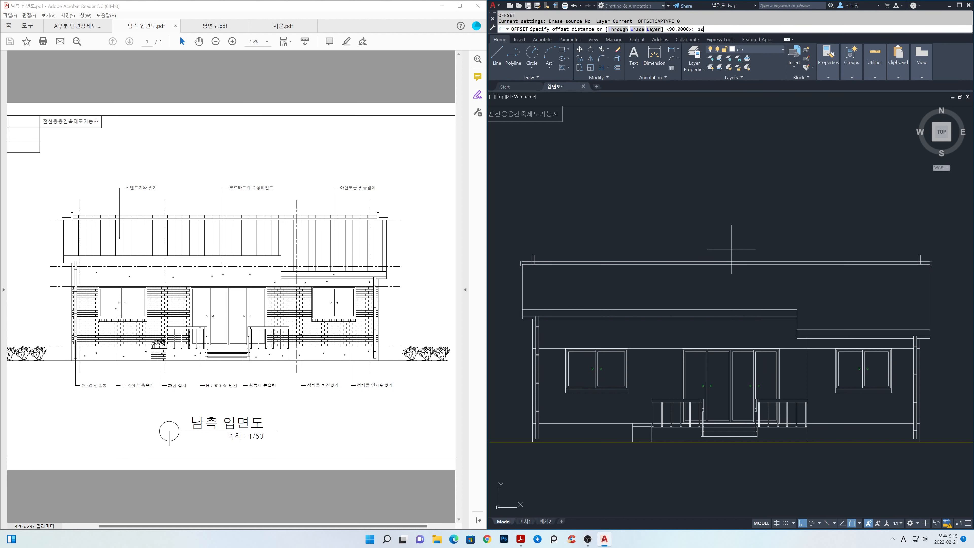
pyautogui.write('100')
pyautogui.press('Return')
pyautogui.click(730, 263)
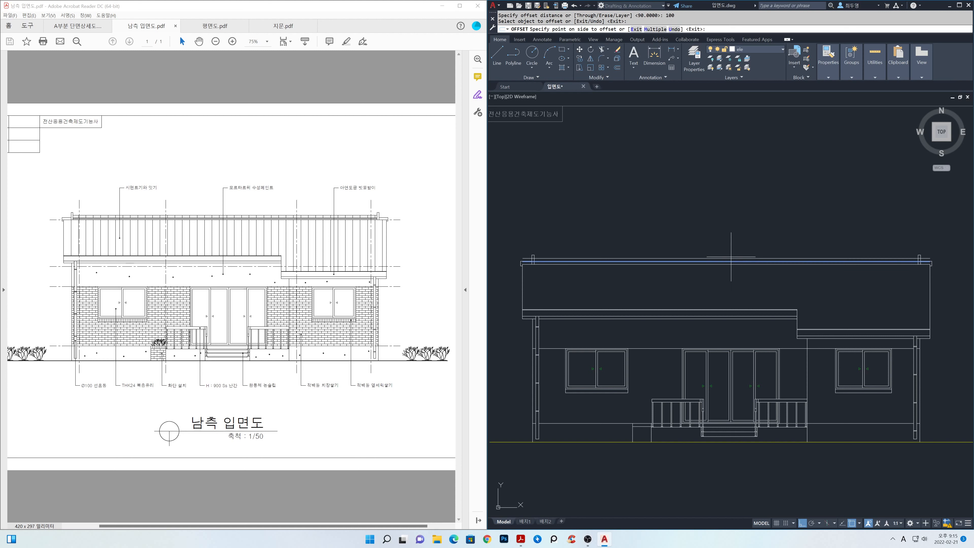
pyautogui.click(728, 236)
pyautogui.press('Return')
# Step: Trim the two long ridge lines back to the inner edge of the left post
pyautogui.moveTo(536, 263); pyautogui.dragTo(783, 278, button='middle')
pyautogui.scroll(4, 783, 278)
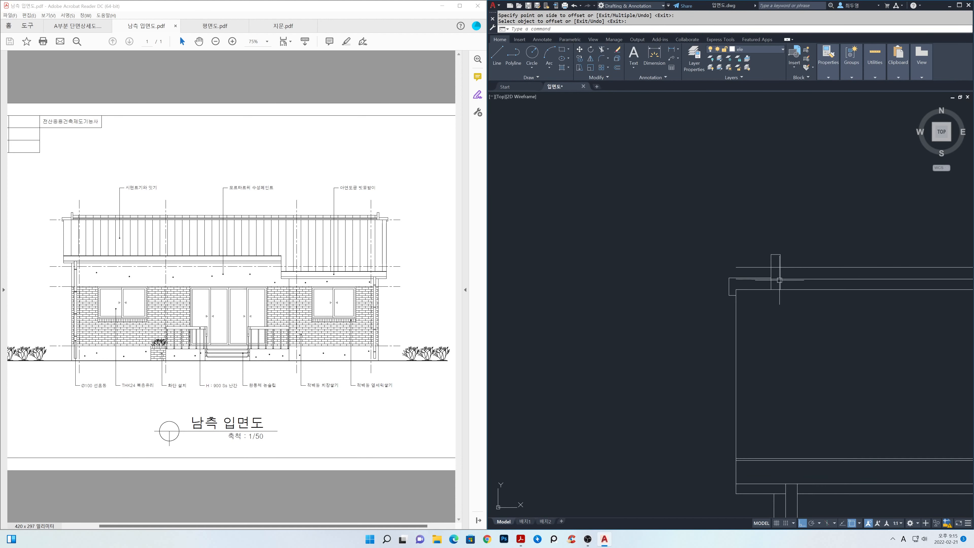
pyautogui.write('tr')
pyautogui.press('Return')
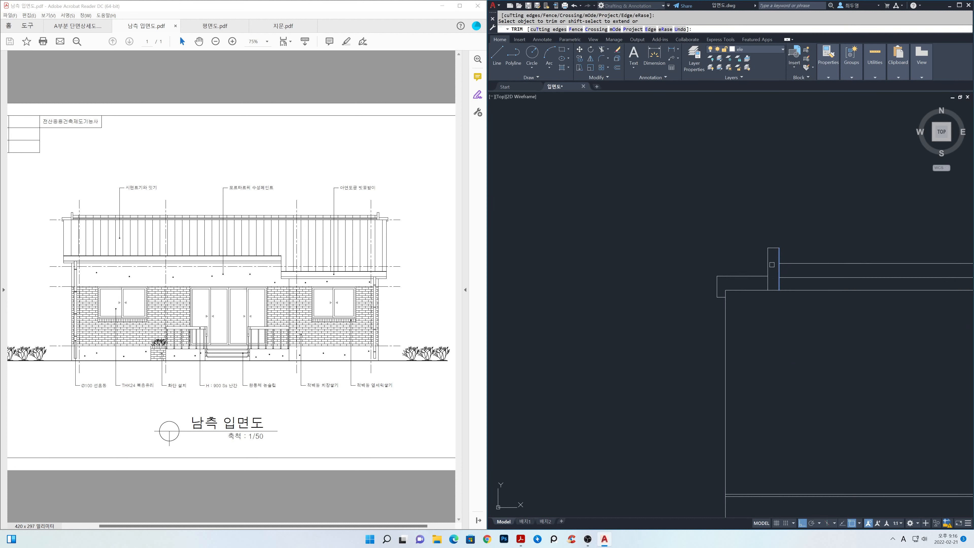
pyautogui.press('Return')
pyautogui.scroll(-1, 768, 276)
pyautogui.scroll(-1, 761, 282)
pyautogui.moveTo(835, 283); pyautogui.dragTo(322, 256, button='middle')
pyautogui.moveTo(789, 275); pyautogui.dragTo(543, 302, button='middle')
pyautogui.scroll(3, 598, 288)
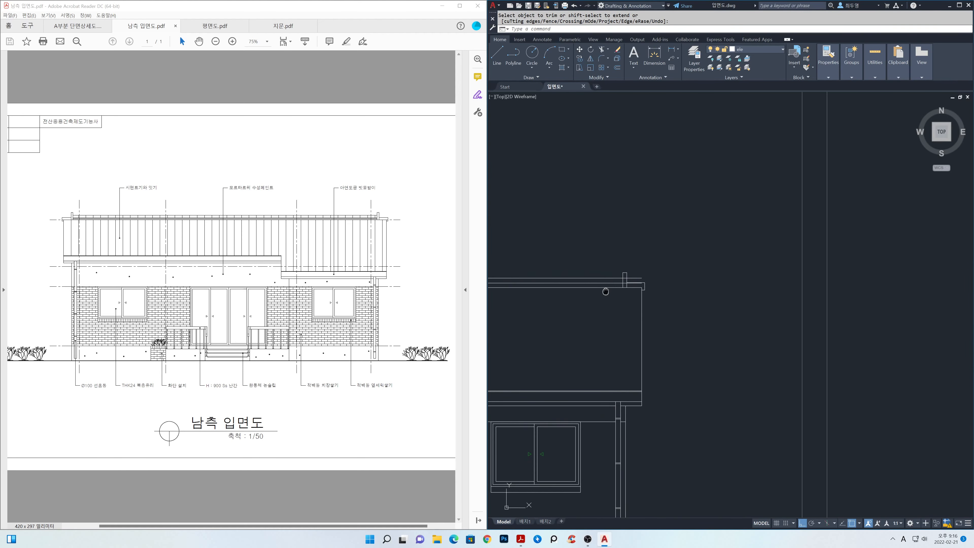
pyautogui.press('space')
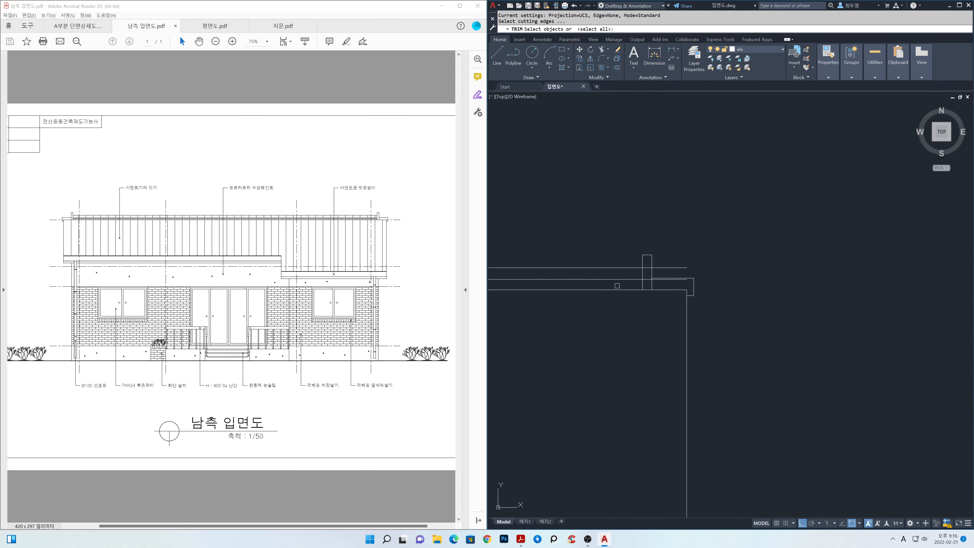
pyautogui.click(618, 284)
pyautogui.click(611, 259)
pyautogui.press('space')
pyautogui.press('Escape')
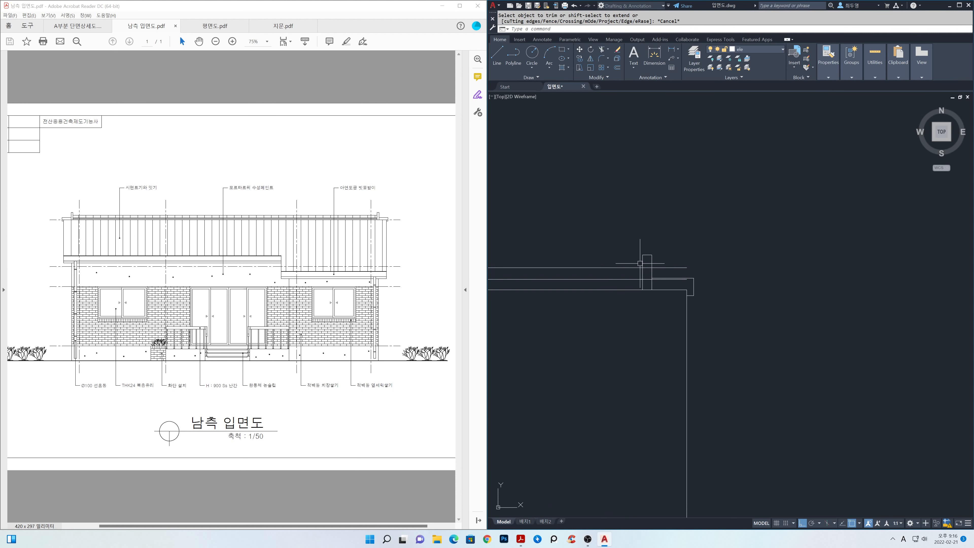
# Step: Trim the two long ridge lines back to the inner edge of the right post
pyautogui.press('space')
pyautogui.click(642, 265)
pyautogui.press('space')
pyautogui.click(662, 266)
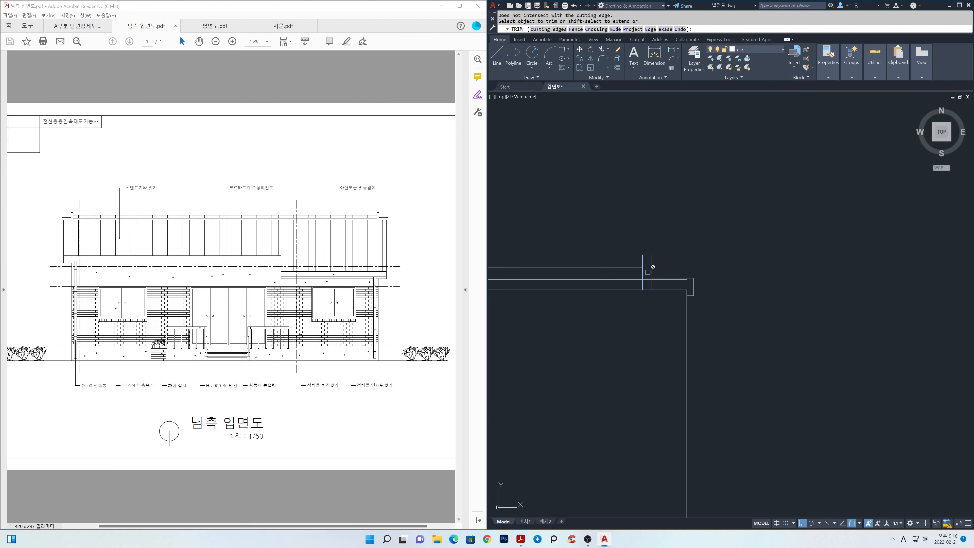
pyautogui.press('space')
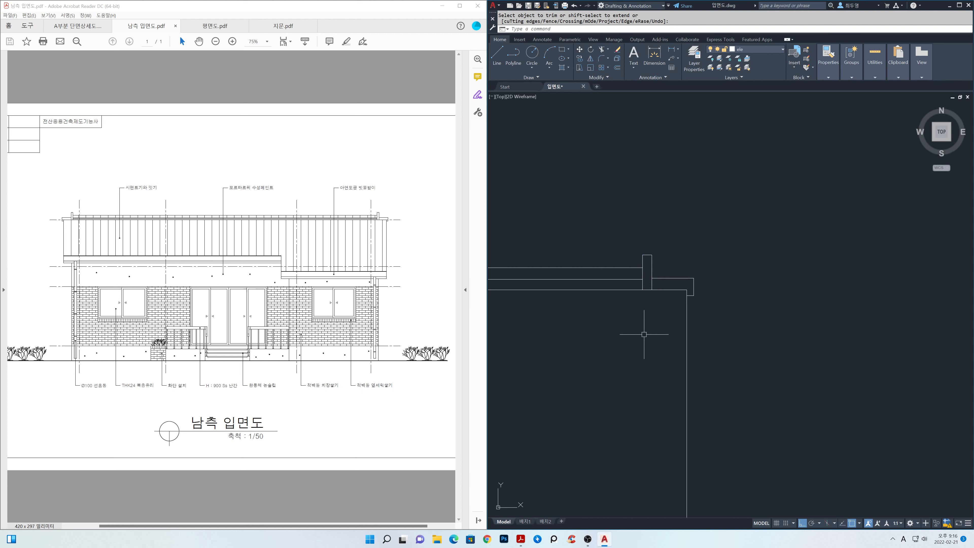
# Step: Thaw the cen layer and unlock the fin layer
pyautogui.scroll(-5, 644, 334)
pyautogui.moveTo(640, 332); pyautogui.dragTo(895, 270, button='middle')
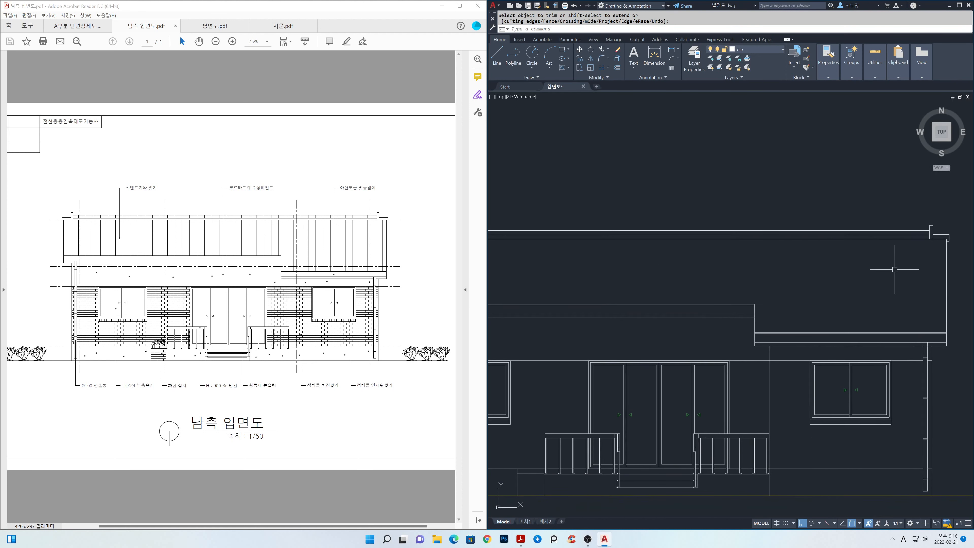
pyautogui.scroll(-3, 894, 269)
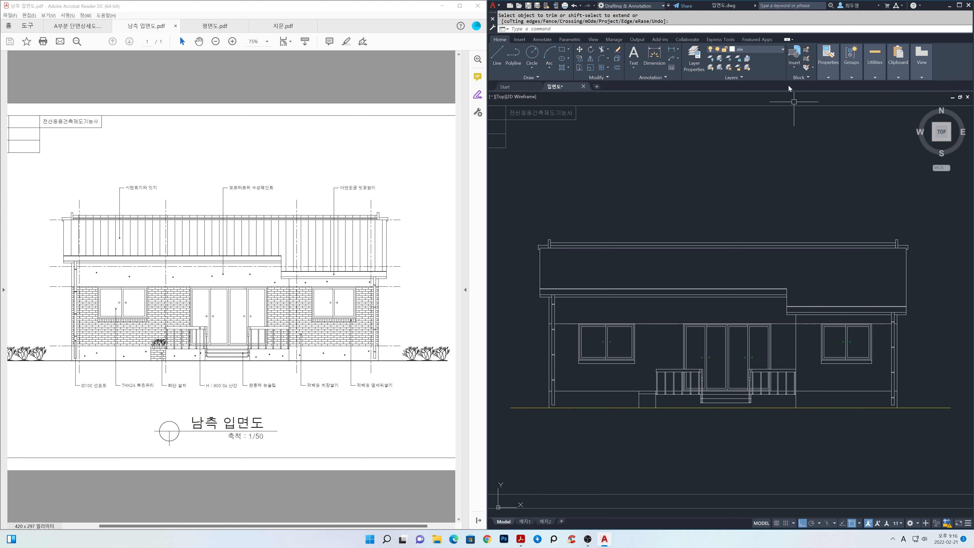
pyautogui.click(781, 50)
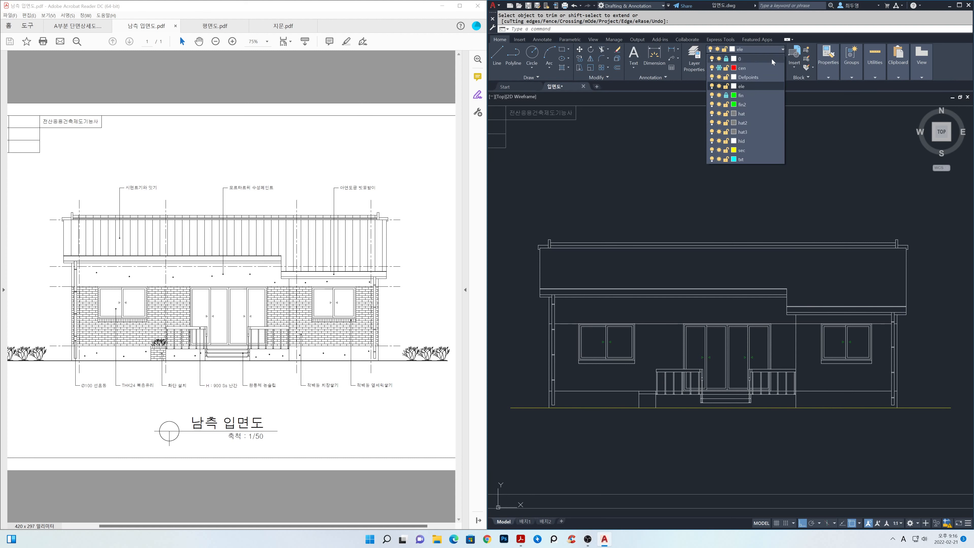
pyautogui.click(718, 69)
pyautogui.click(726, 95)
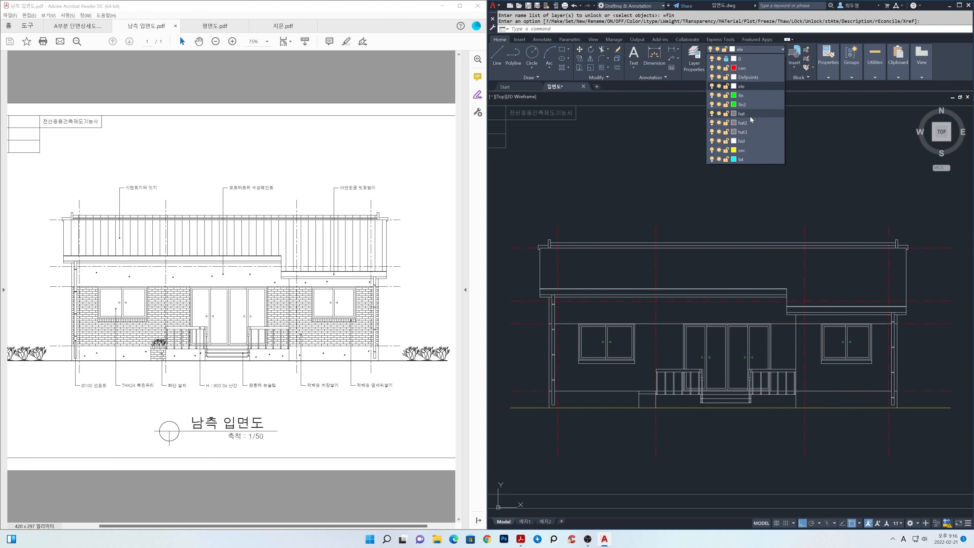
pyautogui.click(759, 211)
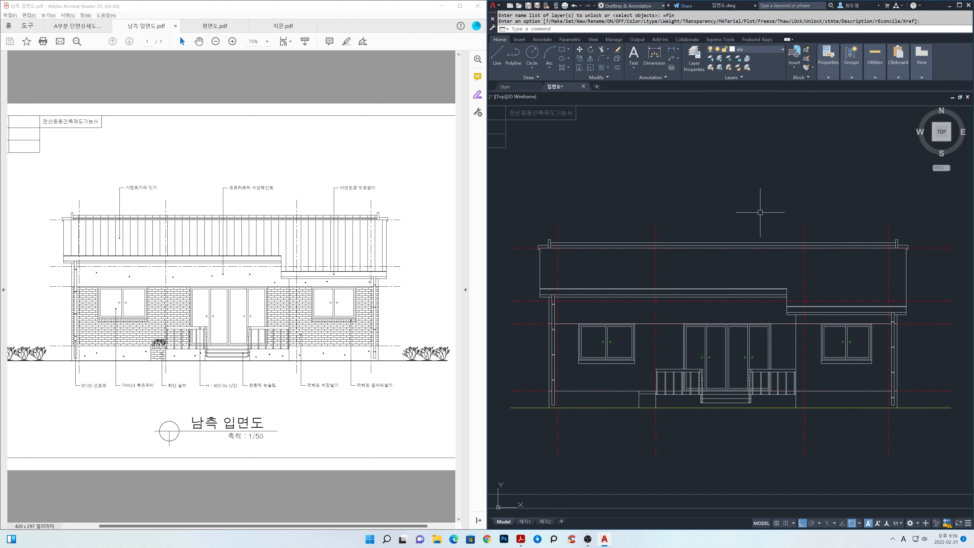
pyautogui.scroll(-2, 756, 241)
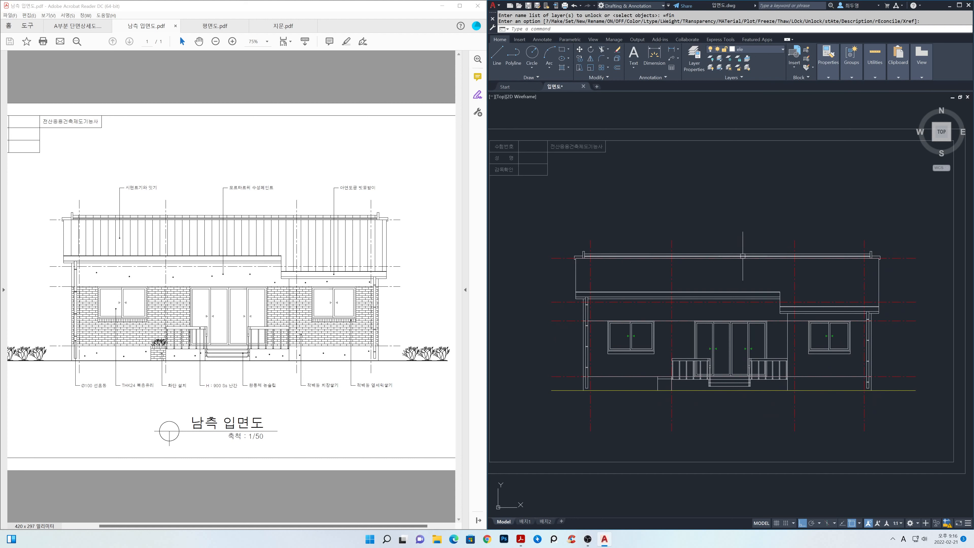
# Step: Make the cyan txt layer current and place a horizontal construction line through the top of the left ridge post
pyautogui.click(758, 50)
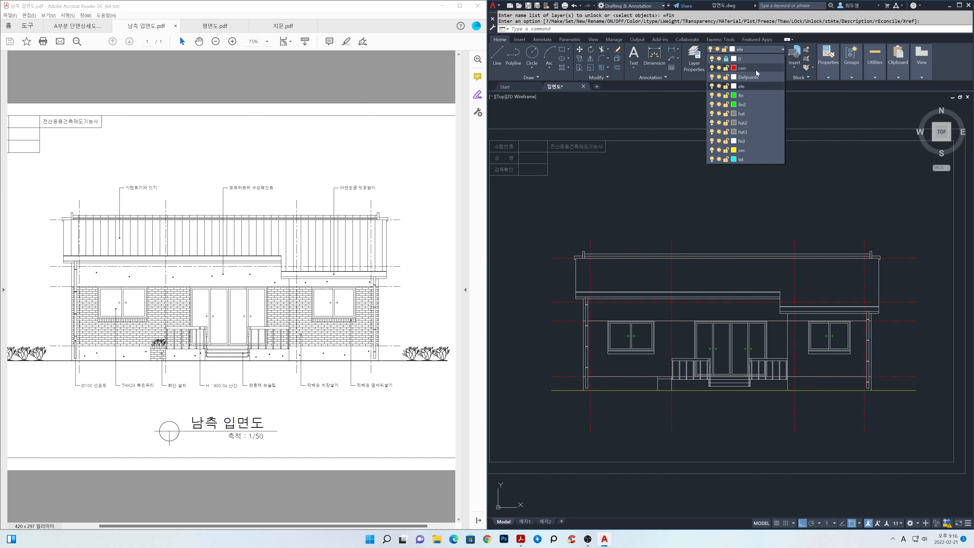
pyautogui.click(748, 159)
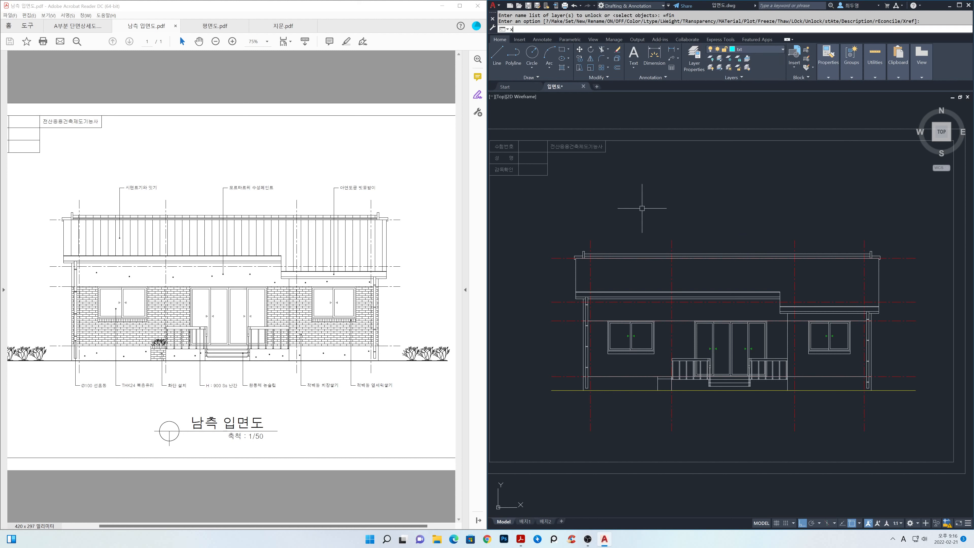
pyautogui.press('Return')
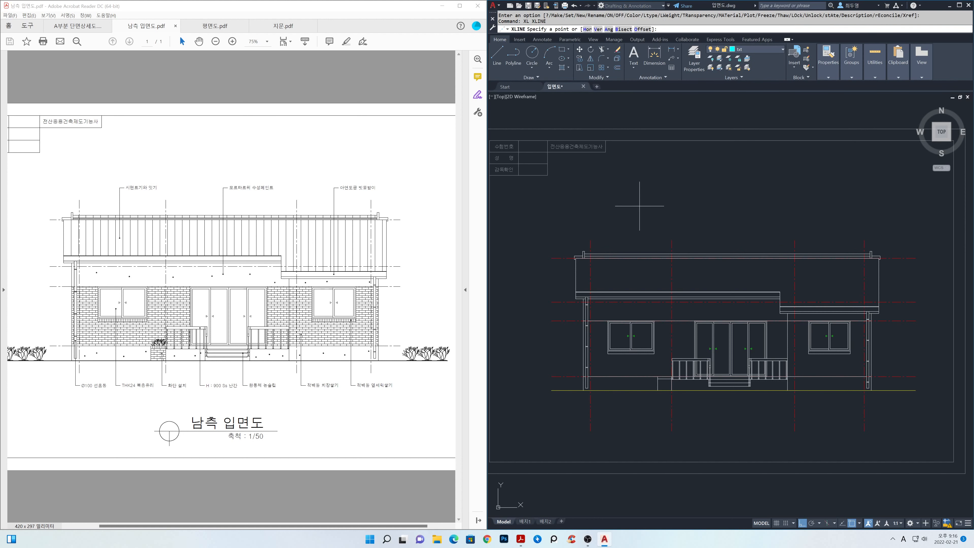
pyautogui.write('h')
pyautogui.press('Return')
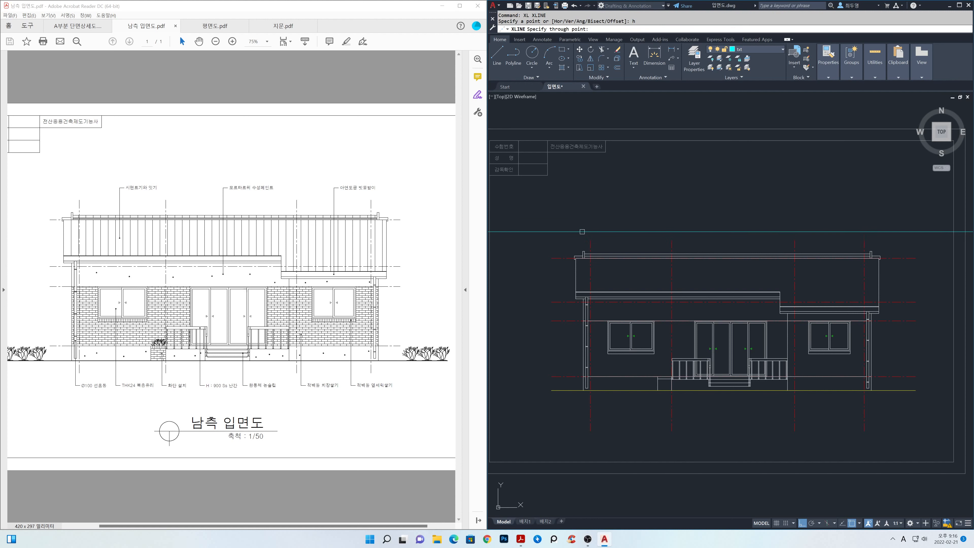
pyautogui.press('Return')
# Step: Place vertical construction lines through the outer left and right ends of the roof ridge
pyautogui.press('Return')
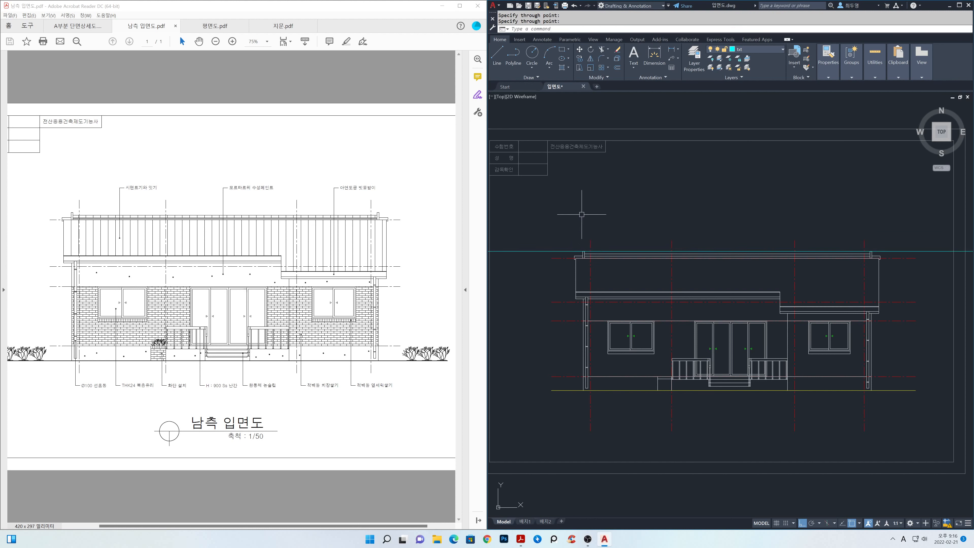
pyautogui.write('v')
pyautogui.press('Return')
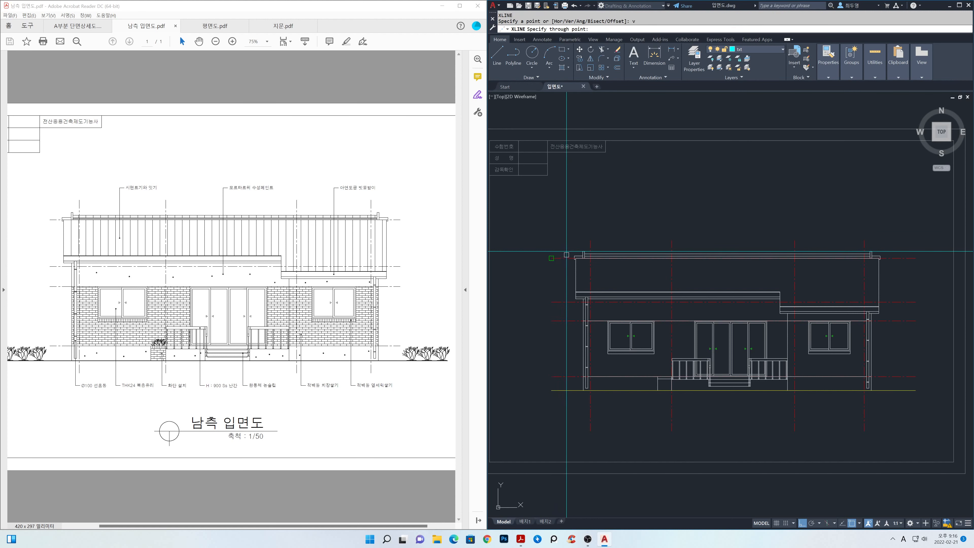
pyautogui.click(575, 257)
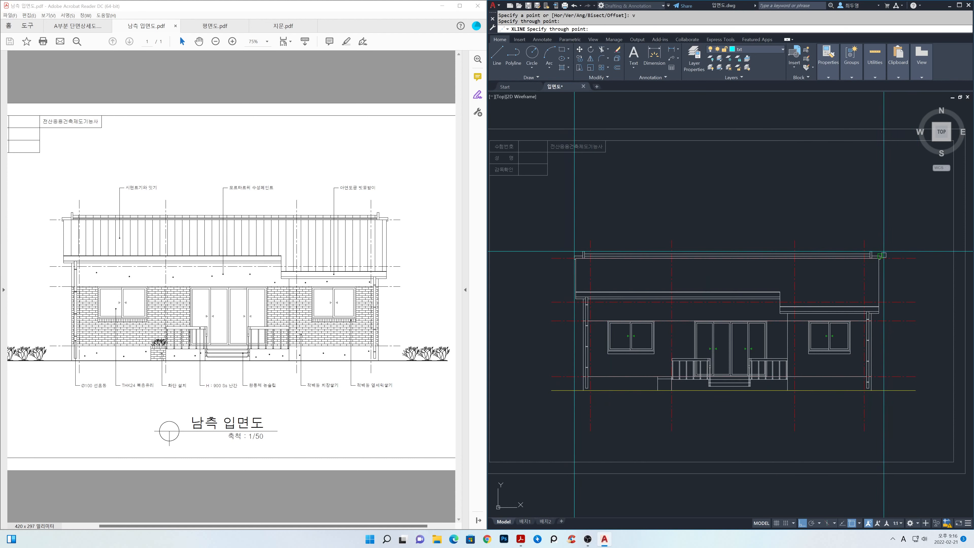
pyautogui.click(880, 235)
pyautogui.press('Return')
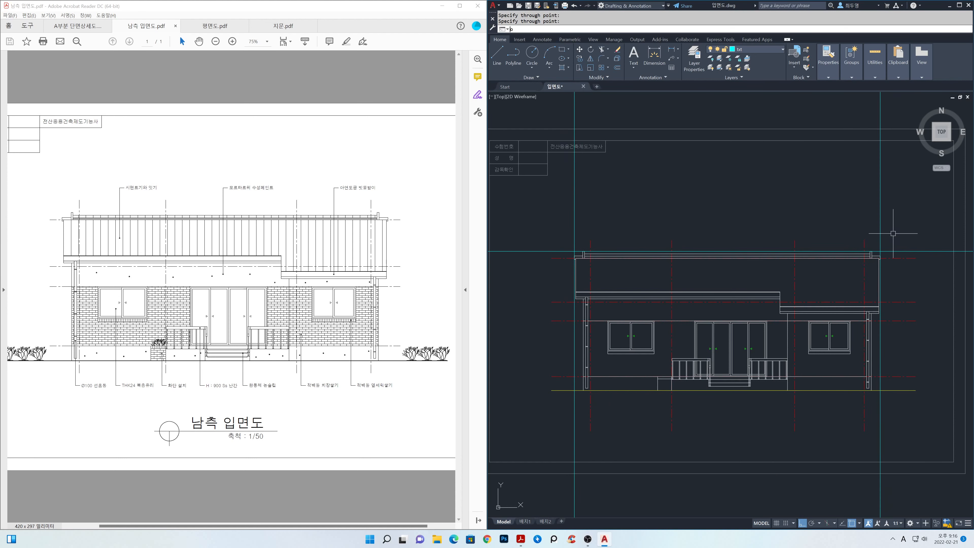
# Step: Offset the right vertical construction line 500 outward and the horizontal one 500 upward
pyautogui.write('o')
pyautogui.press('Return')
pyautogui.press('Return')
pyautogui.click(880, 233)
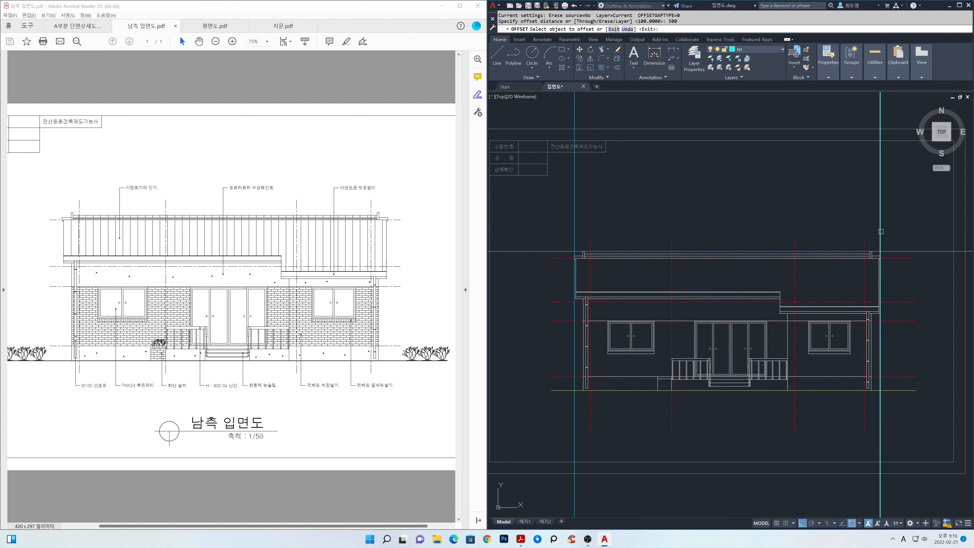
pyautogui.click(897, 234)
pyautogui.click(924, 243)
pyautogui.click(925, 241)
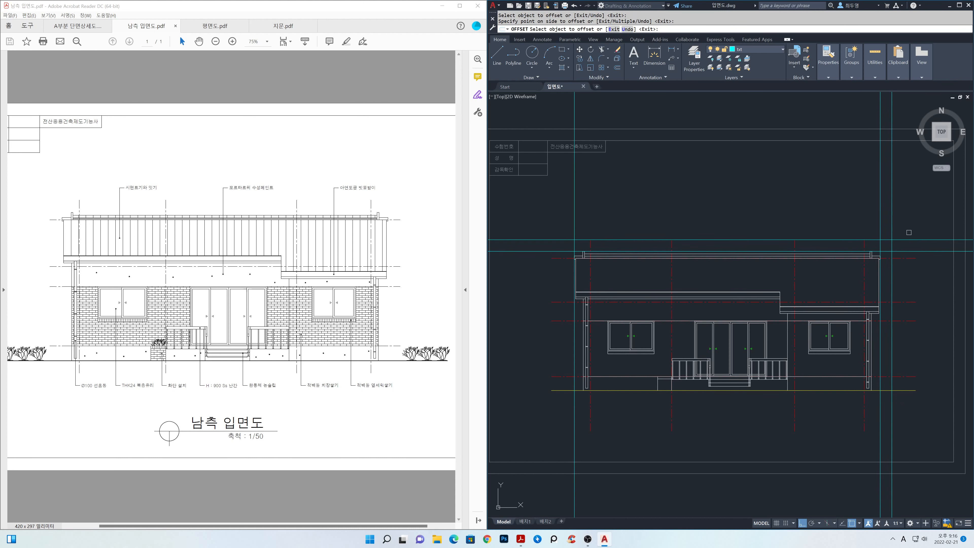
# Step: Offset the left vertical construction line 500 outward and the ground line 500 downward
pyautogui.click(574, 213)
pyautogui.click(541, 227)
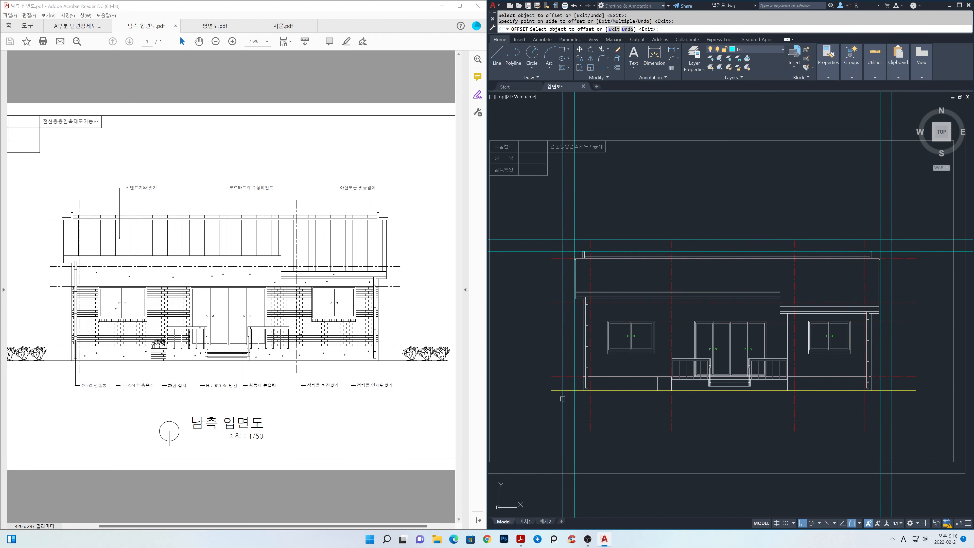
pyautogui.click(554, 390)
pyautogui.click(552, 420)
pyautogui.press('Return')
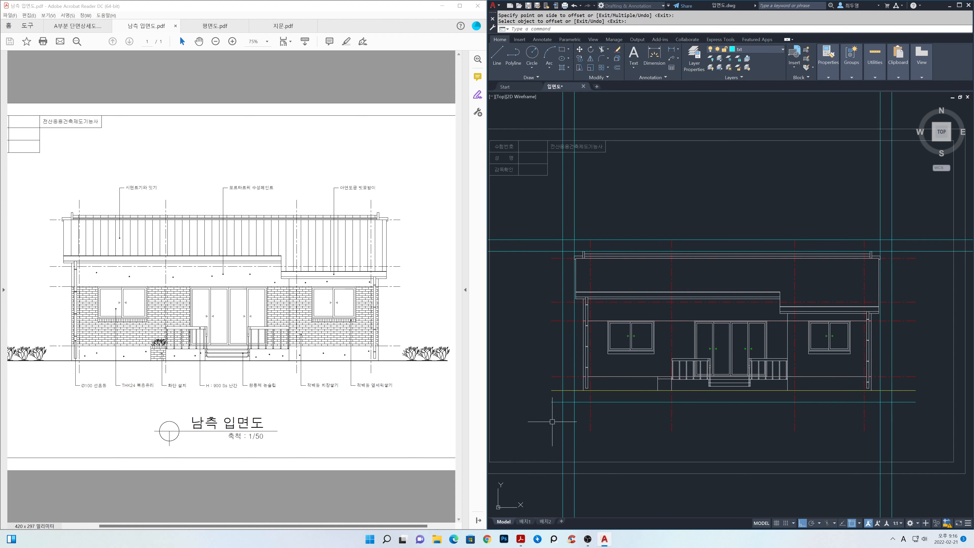
# Step: Erase the three original construction lines touching the roof, keeping their offset copies
pyautogui.write('e')
pyautogui.press('Return')
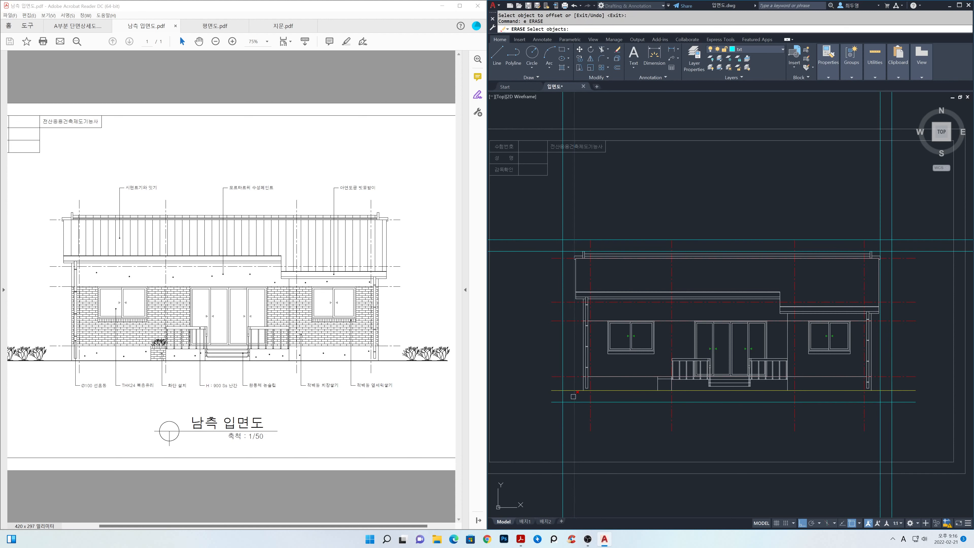
pyautogui.click(573, 345)
pyautogui.click(571, 251)
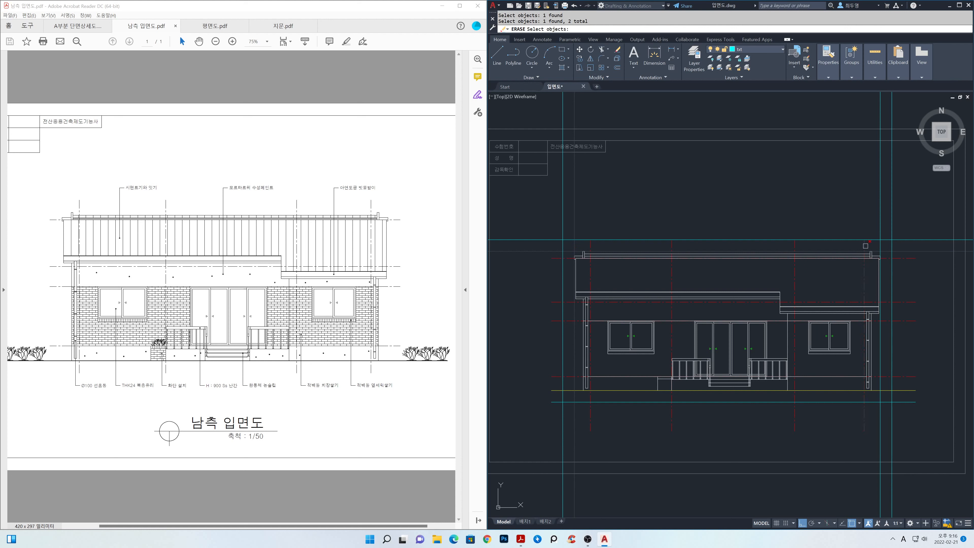
pyautogui.click(879, 245)
pyautogui.press('Return')
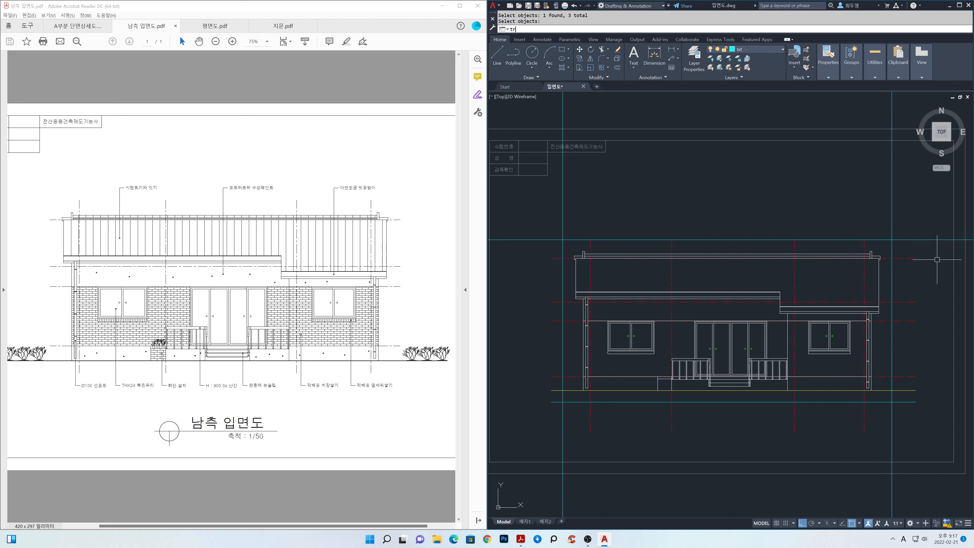
# Step: Fillet the outer lines in Multiple mode to close the two right corners of the frame around the house
pyautogui.press('Return')
pyautogui.press('Escape')
pyautogui.write('f')
pyautogui.press('Return')
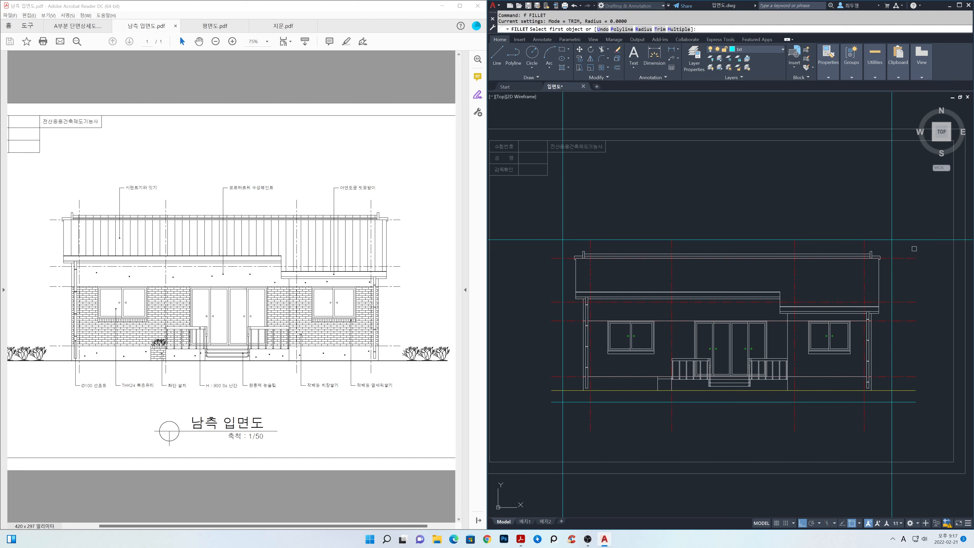
pyautogui.write('m')
pyautogui.press('Return')
pyautogui.click(886, 243)
pyautogui.click(890, 247)
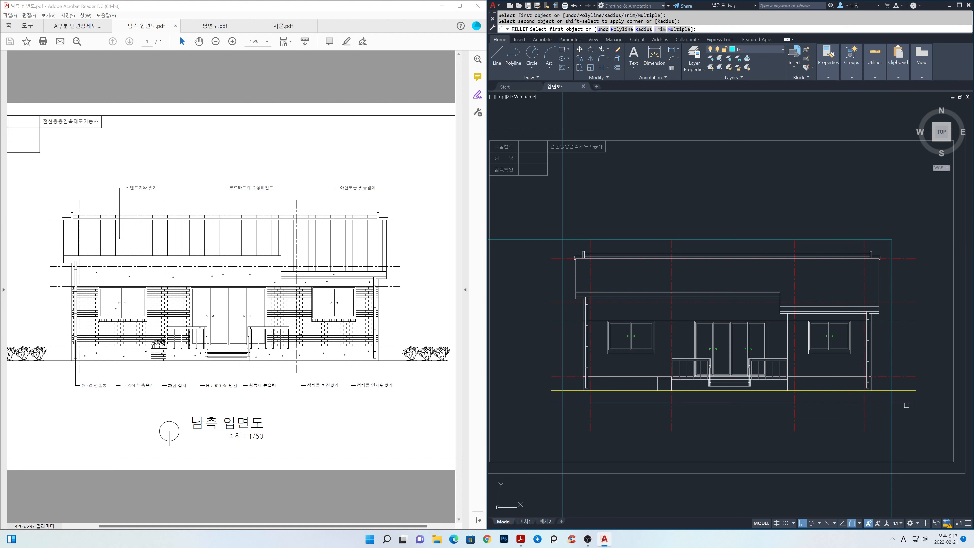
pyautogui.click(892, 397)
pyautogui.click(881, 401)
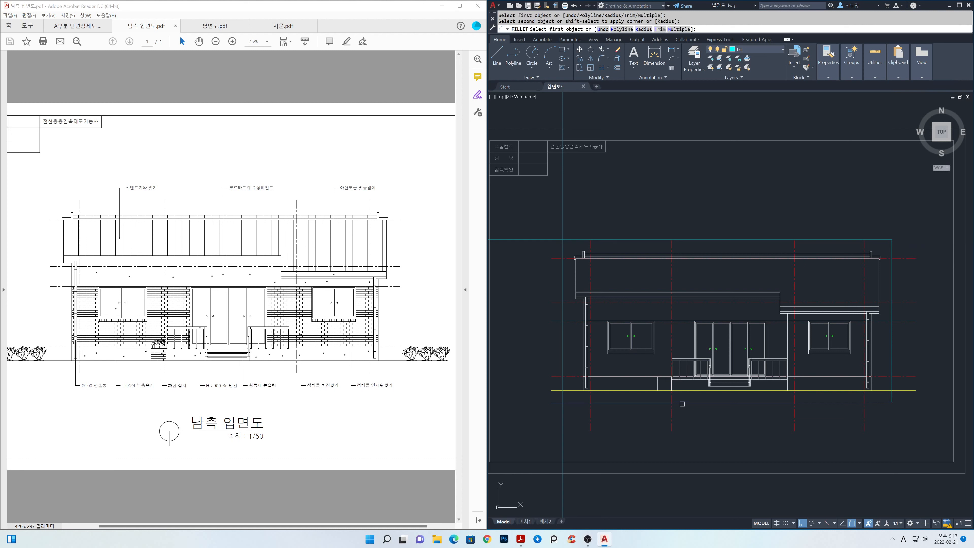
# Step: Fillet the lower-left and upper-left corners to close the frame around the house
pyautogui.click(569, 402)
pyautogui.click(563, 385)
pyautogui.click(563, 253)
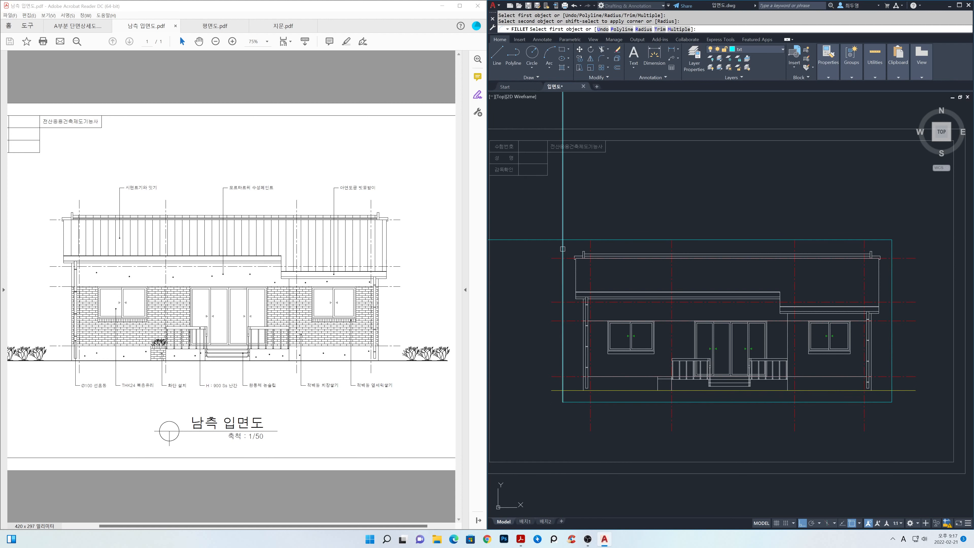
pyautogui.click(570, 240)
pyautogui.press('Return')
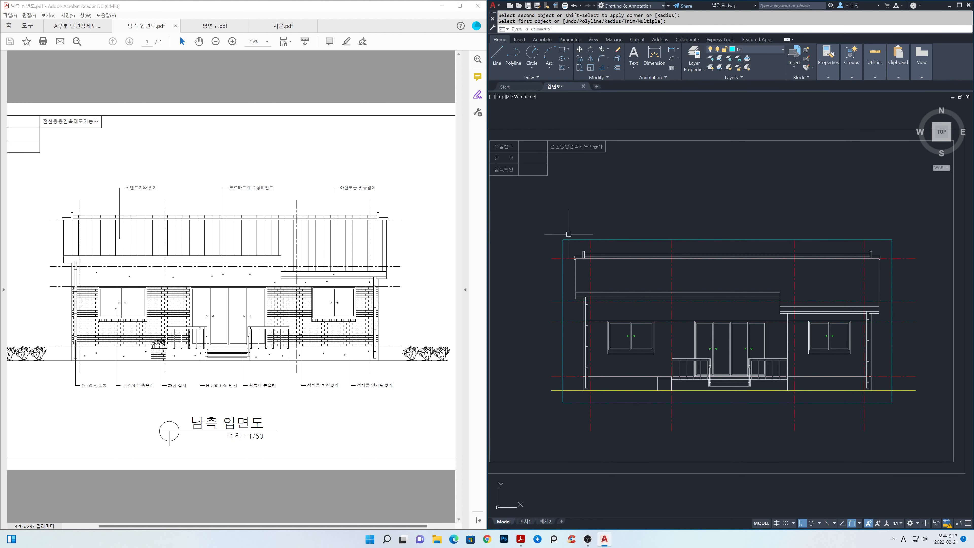
# Step: Using the four frame lines as cutting edges, trim the centre lines and ground line sticking out on the right
pyautogui.write('tr')
pyautogui.press('Return')
pyautogui.click(567, 233)
pyautogui.click(556, 245)
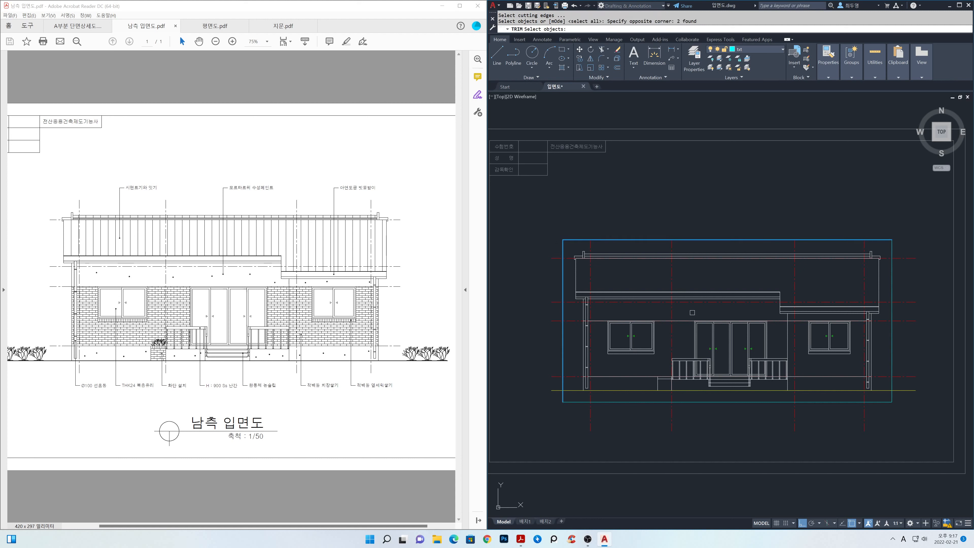
pyautogui.click(905, 419)
pyautogui.click(885, 399)
pyautogui.press('Return')
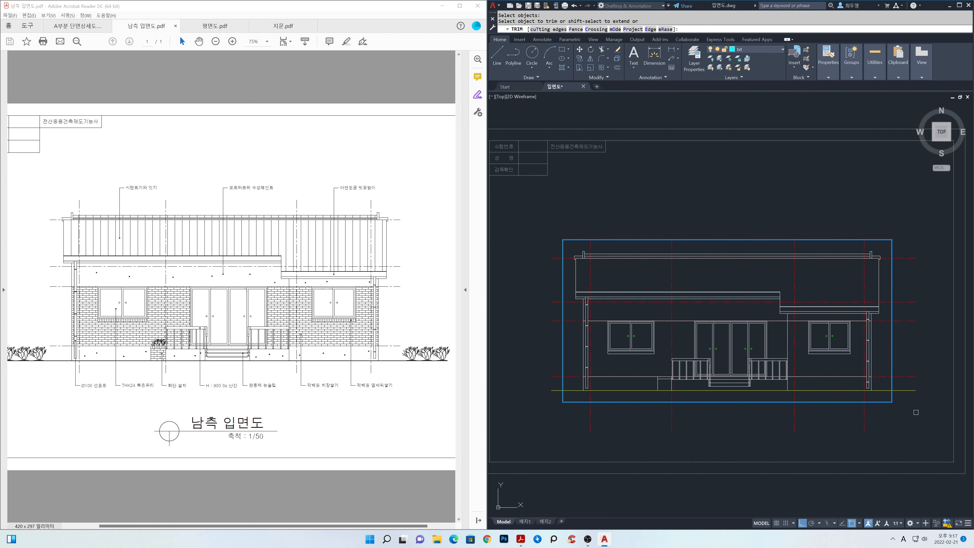
pyautogui.click(931, 423)
pyautogui.click(880, 215)
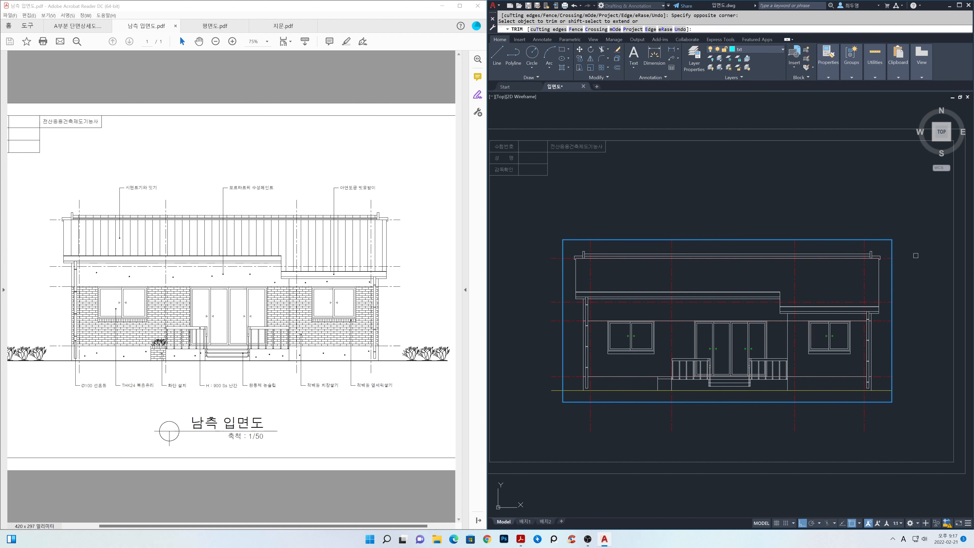
# Step: Trim the centre line and ground line ends that stick out below and to the left of the frame
pyautogui.click(907, 436)
pyautogui.click(592, 423)
pyautogui.click(568, 416)
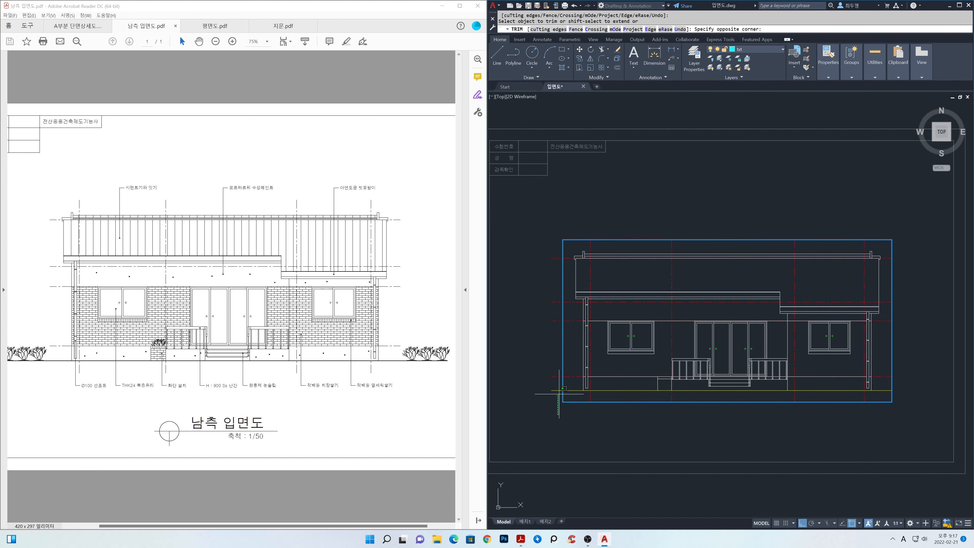
pyautogui.click(519, 190)
pyautogui.click(671, 243)
# Step: Extend the two left vertical centre lines up to the frame's top edge
pyautogui.scroll(5, 614, 242)
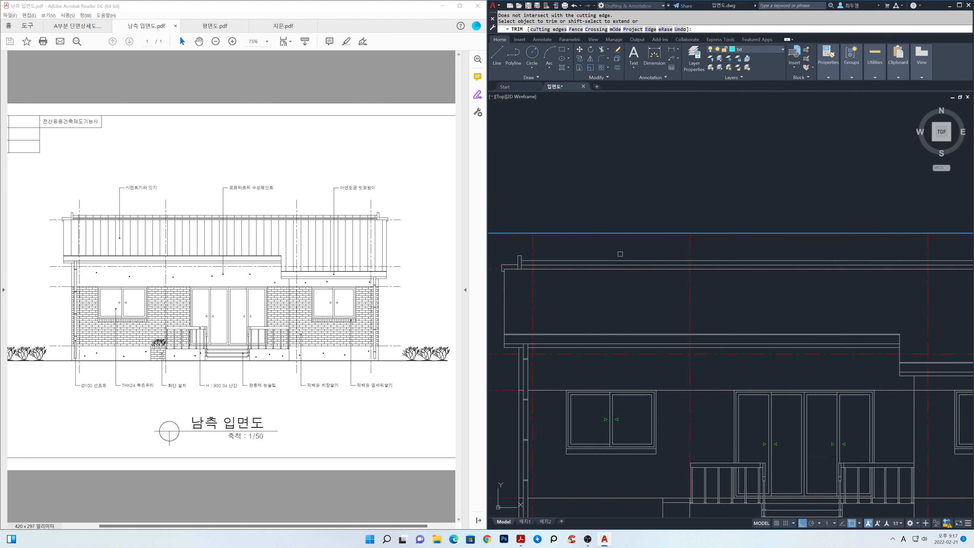
pyautogui.scroll(2, 806, 286)
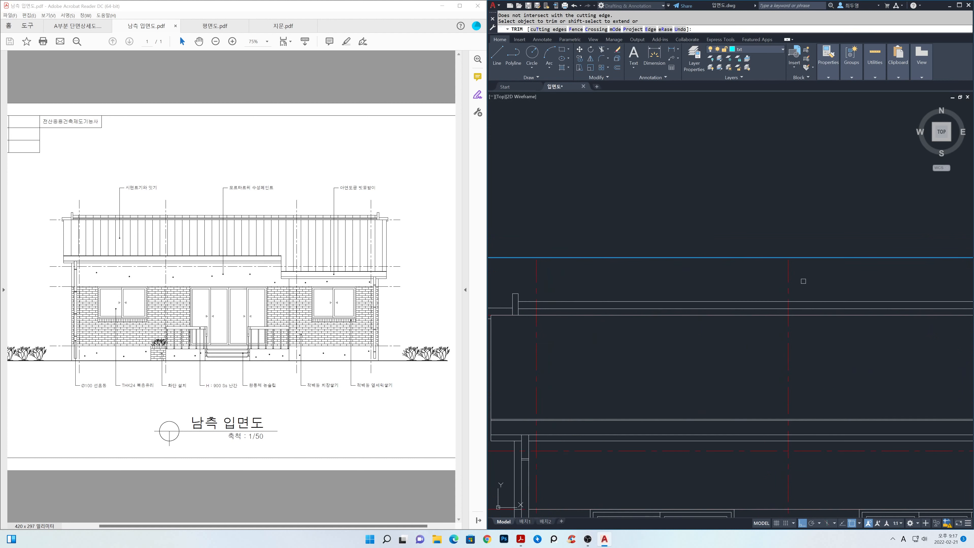
pyautogui.moveTo(805, 284); pyautogui.dragTo(872, 289, button='middle')
pyautogui.click(873, 306)
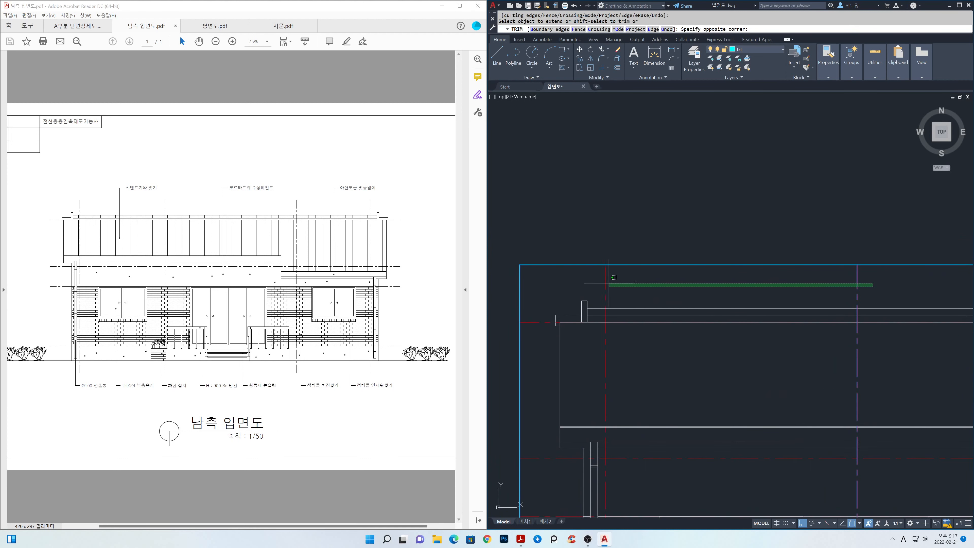
pyautogui.click(571, 256)
# Step: Extend the two right vertical centre lines up to the frame's top edge
pyautogui.scroll(-1, 702, 299)
pyautogui.scroll(-4, 702, 299)
pyautogui.moveTo(911, 331); pyautogui.dragTo(534, 329, button='middle')
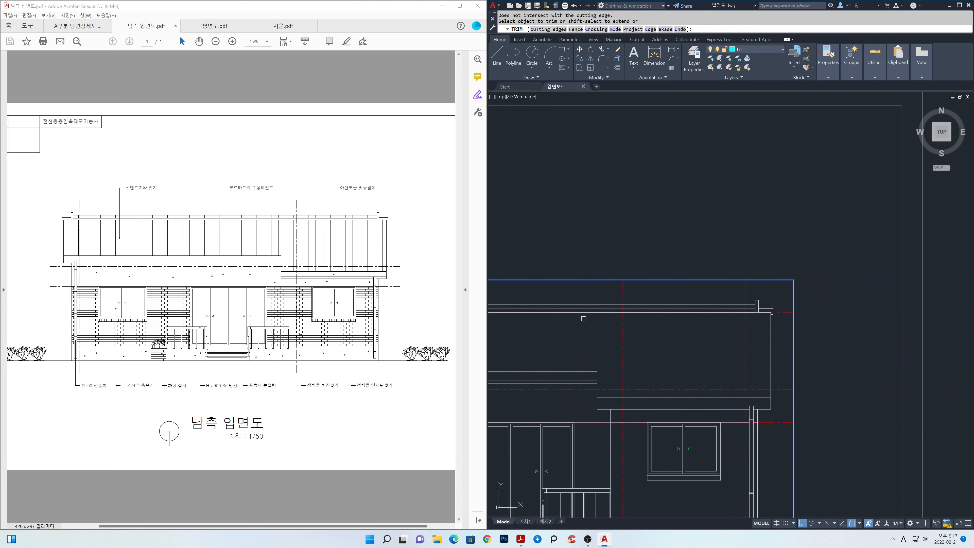
pyautogui.scroll(3, 697, 292)
pyautogui.keyDown('shift'); pyautogui.click(787, 287); pyautogui.keyUp('shift')
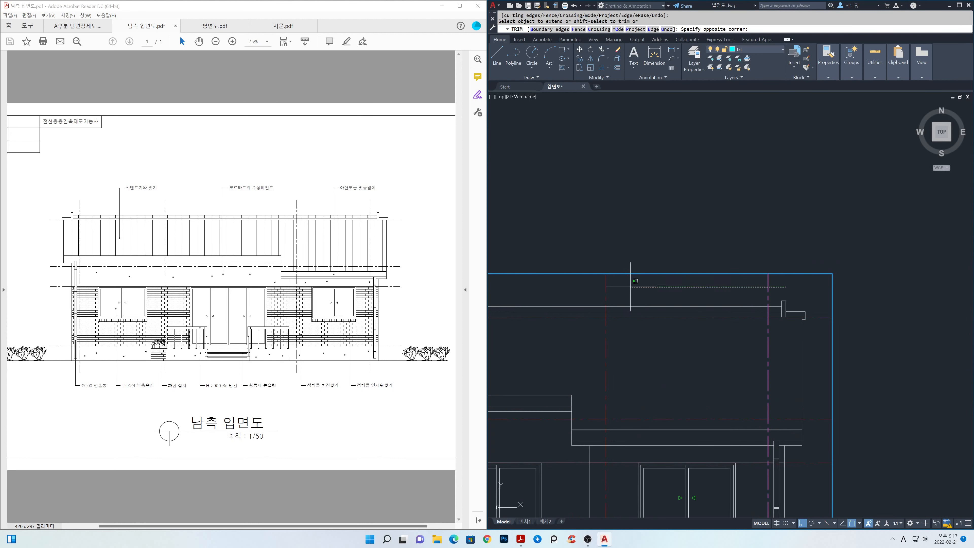
pyautogui.keyDown('shift'); pyautogui.click(583, 285); pyautogui.keyUp('shift')
pyautogui.press('space')
# Step: Move the whole elevation with its frame from the frame's centre to the centre of the sheet's inner border, using mid between two points
pyautogui.scroll(-4, 643, 350)
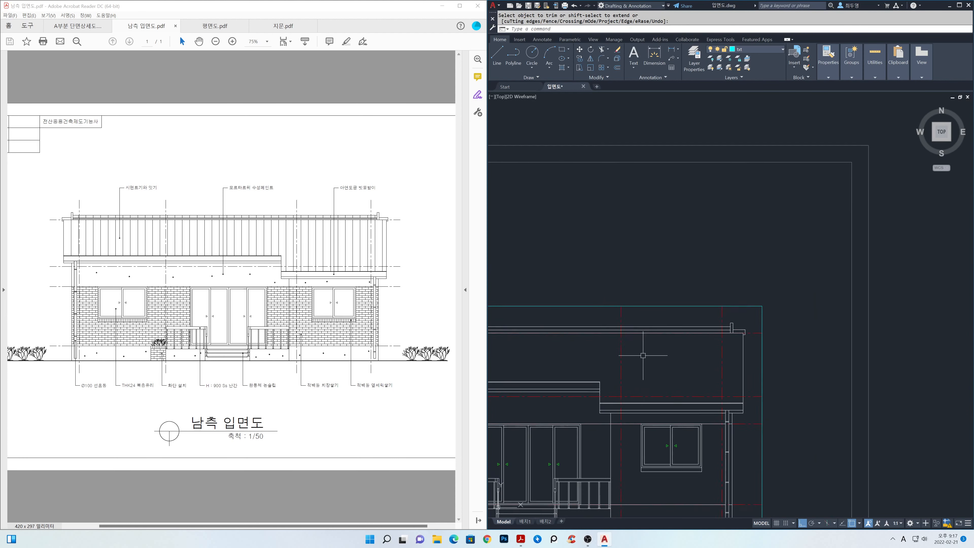
pyautogui.moveTo(628, 387); pyautogui.dragTo(734, 328, button='middle')
pyautogui.scroll(-1, 761, 337)
pyautogui.write('m')
pyautogui.press('space')
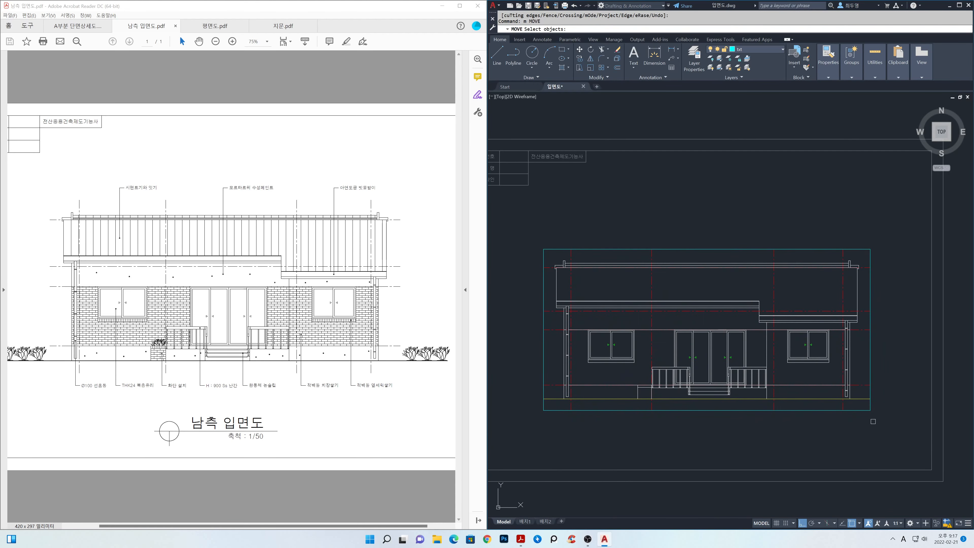
pyautogui.click(885, 428)
pyautogui.click(531, 230)
pyautogui.press('space')
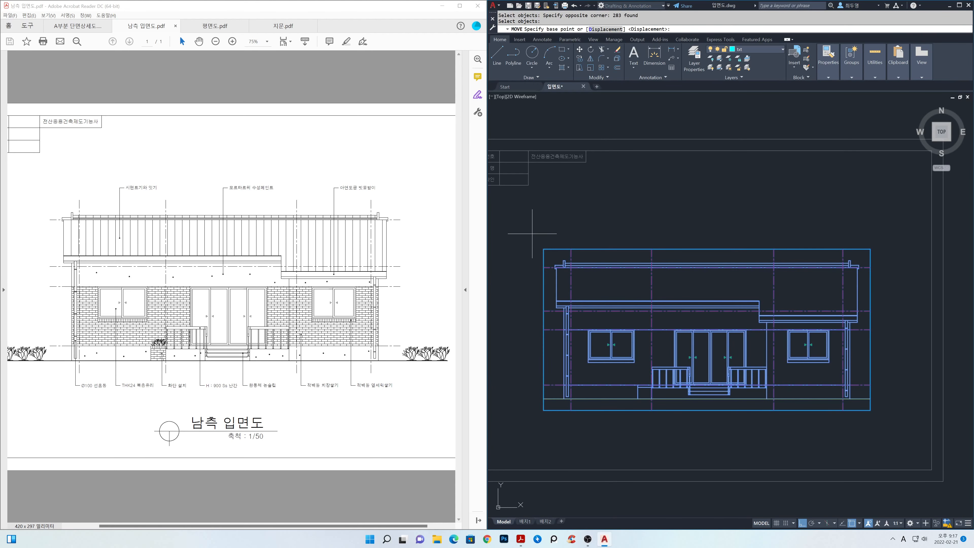
pyautogui.keyDown('shift'); pyautogui.rightClick(531, 233); pyautogui.keyUp('shift')
pyautogui.click(563, 258)
pyautogui.click(562, 256)
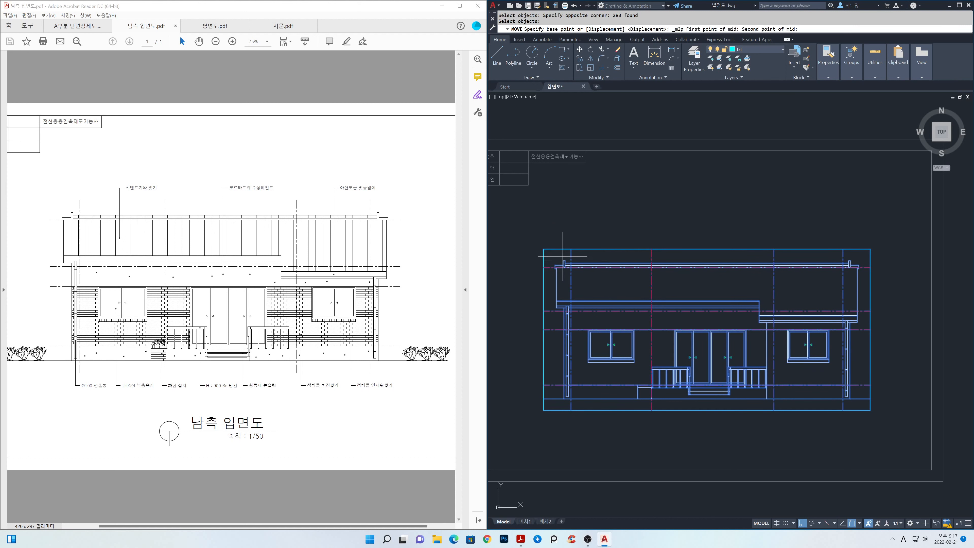
pyautogui.click(870, 410)
pyautogui.keyDown('shift'); pyautogui.rightClick(865, 216); pyautogui.keyUp('shift')
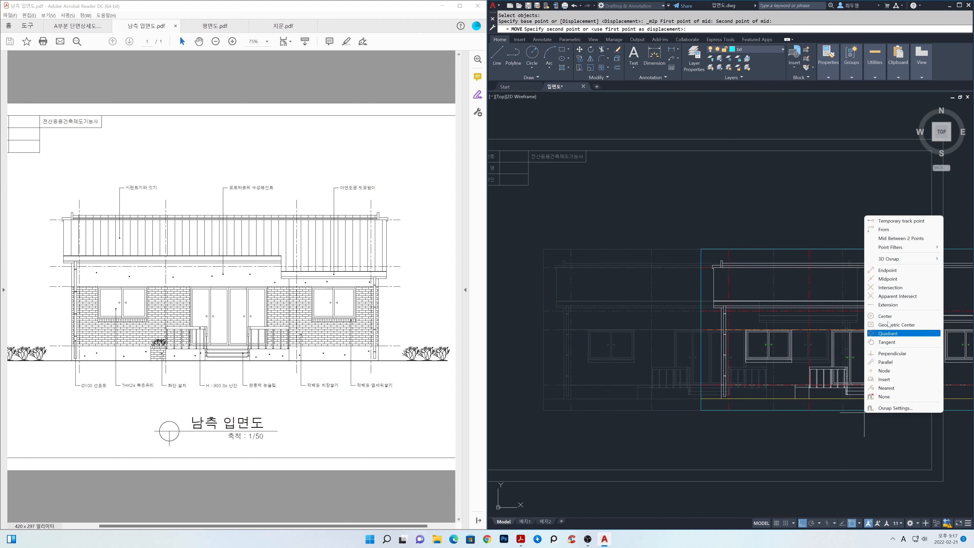
pyautogui.click(897, 244)
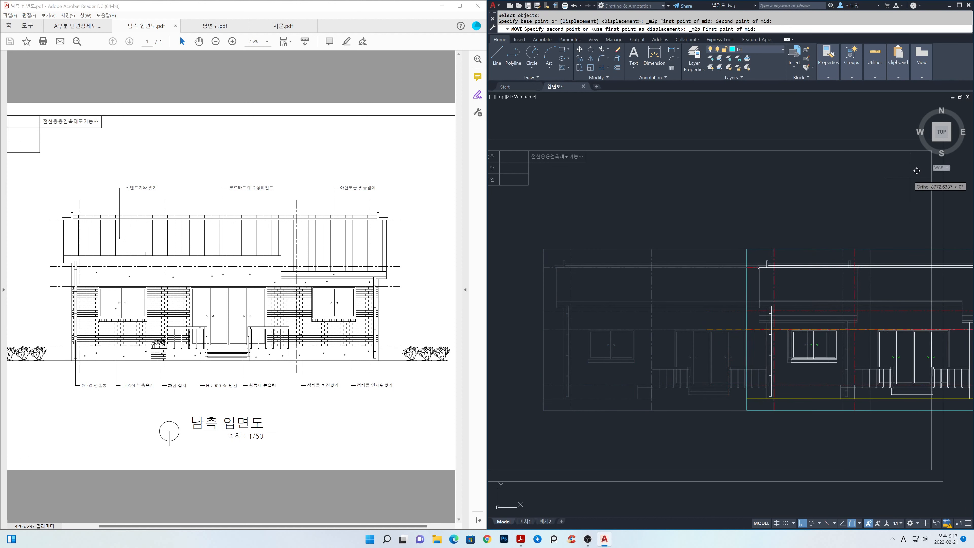
pyautogui.click(910, 153)
pyautogui.moveTo(556, 440); pyautogui.dragTo(673, 401, button='middle')
pyautogui.scroll(-1, 672, 401)
pyautogui.click(614, 428)
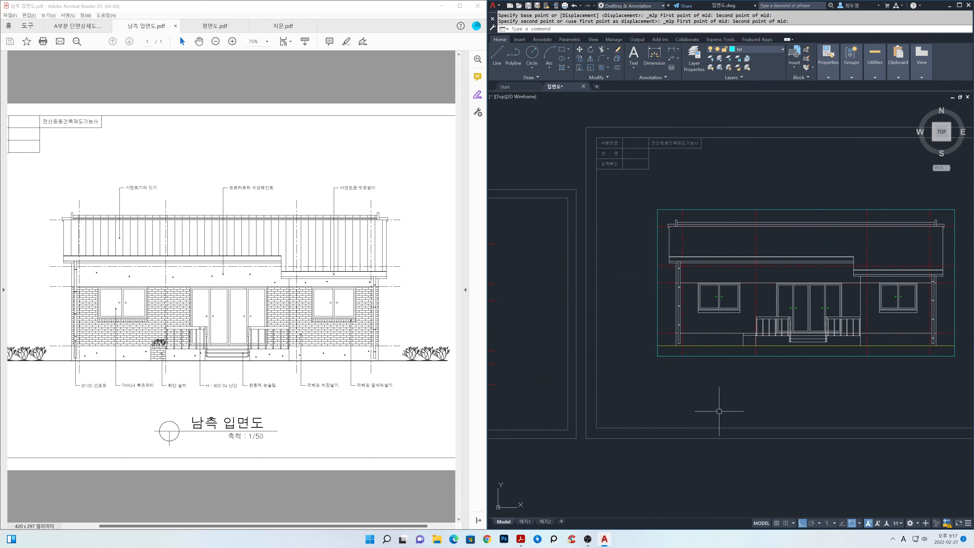
# Step: Erase the four frame lines around the house, keeping the ground line and centre lines
pyautogui.moveTo(730, 414); pyautogui.dragTo(690, 434, button='middle')
pyautogui.scroll(-1, 669, 446)
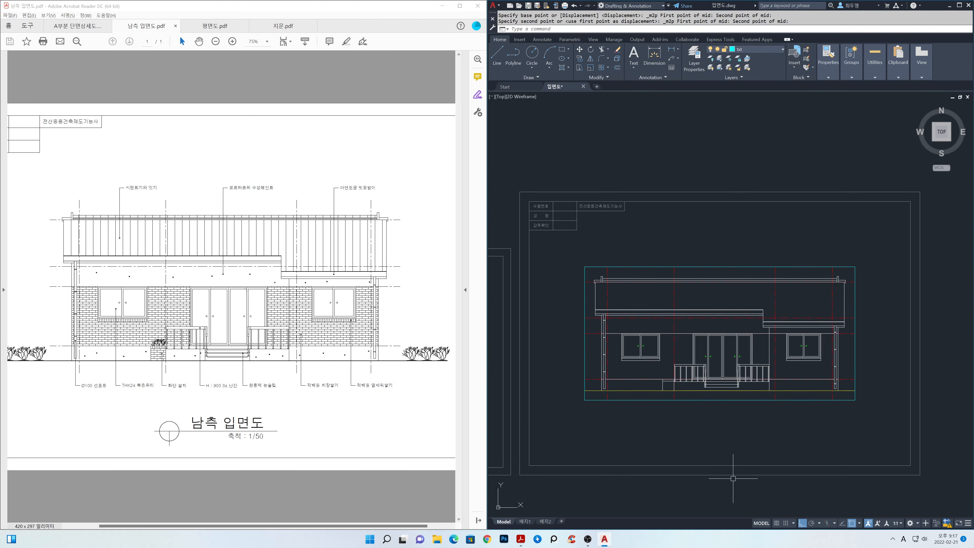
pyautogui.write('e')
pyautogui.press('Return')
pyautogui.click(670, 392)
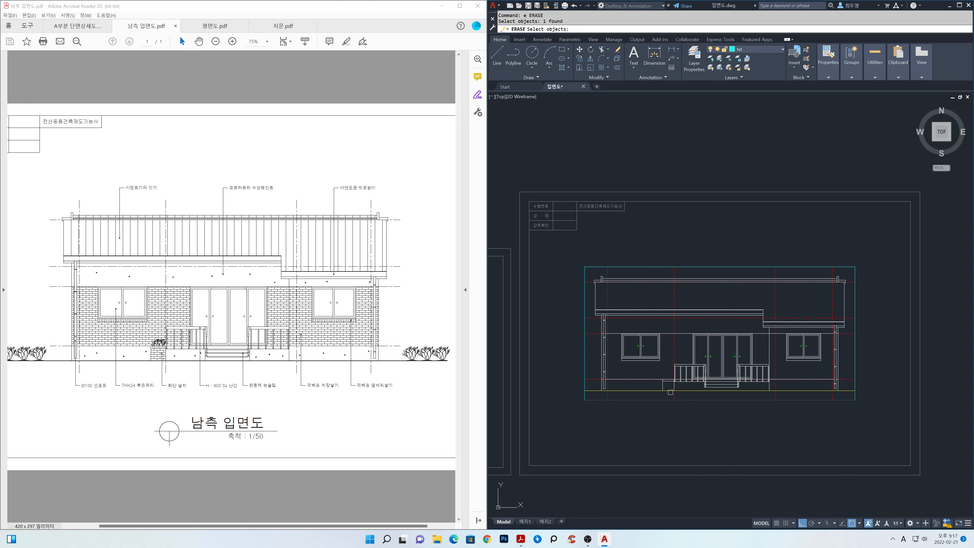
pyautogui.click(585, 350)
pyautogui.click(636, 267)
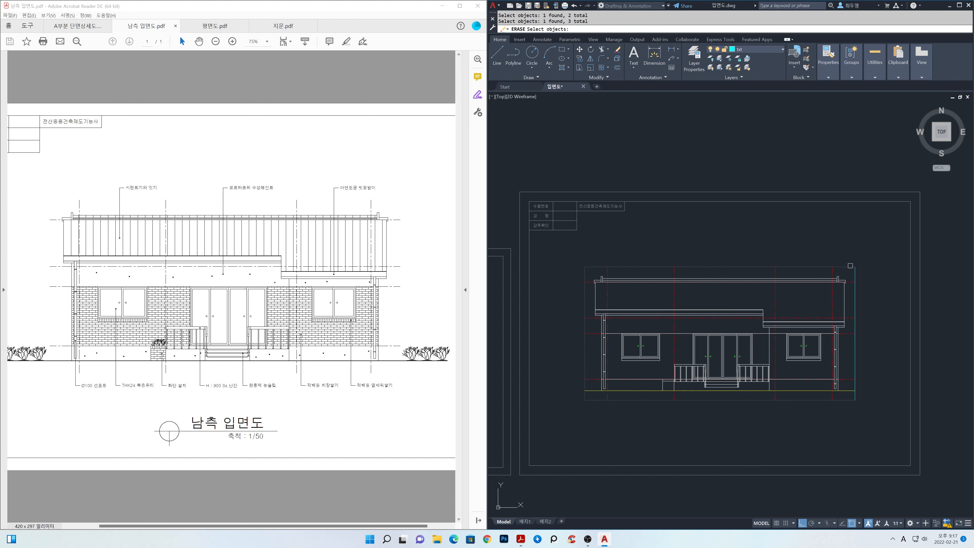
pyautogui.press('Return')
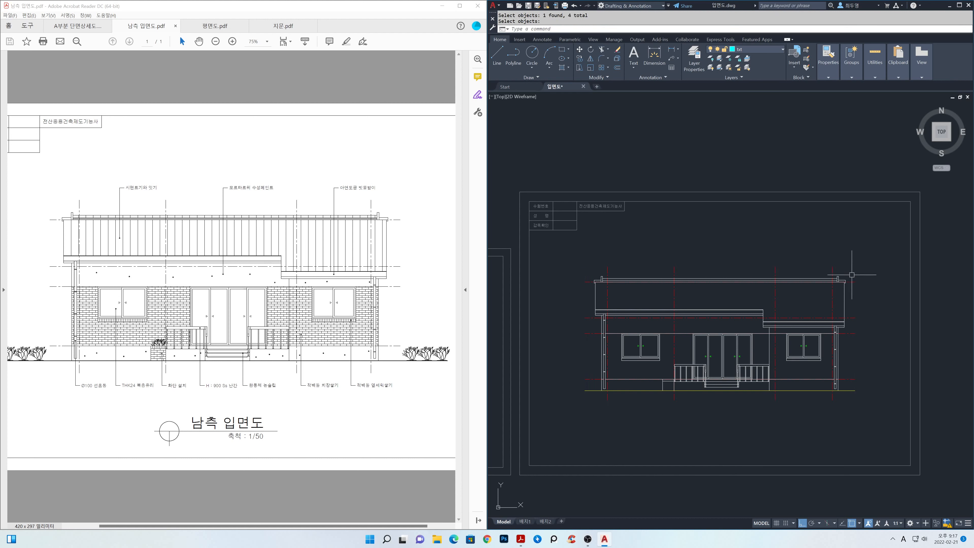
# Step: Unlock layer 0 and offset the inner border's left and right sides 1000 inward
pyautogui.click(769, 51)
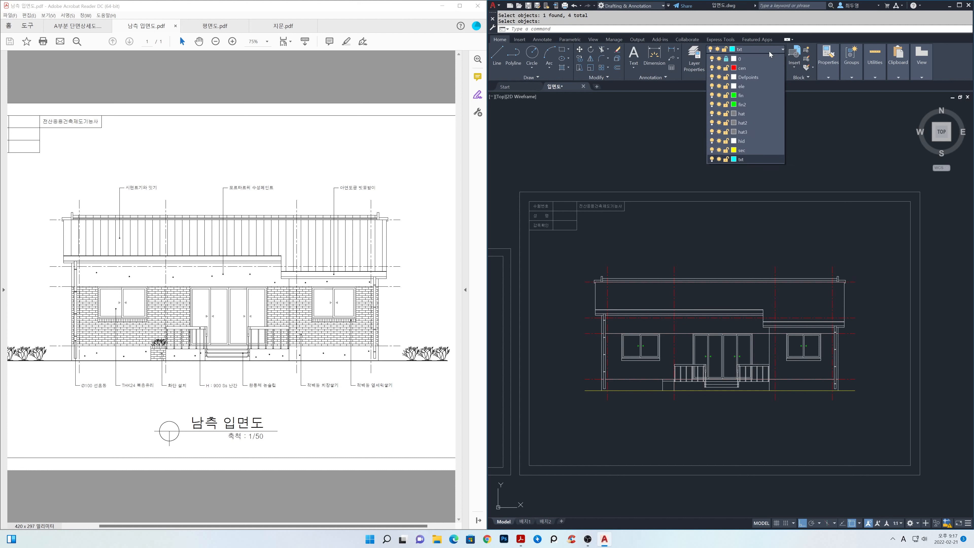
pyautogui.click(726, 60)
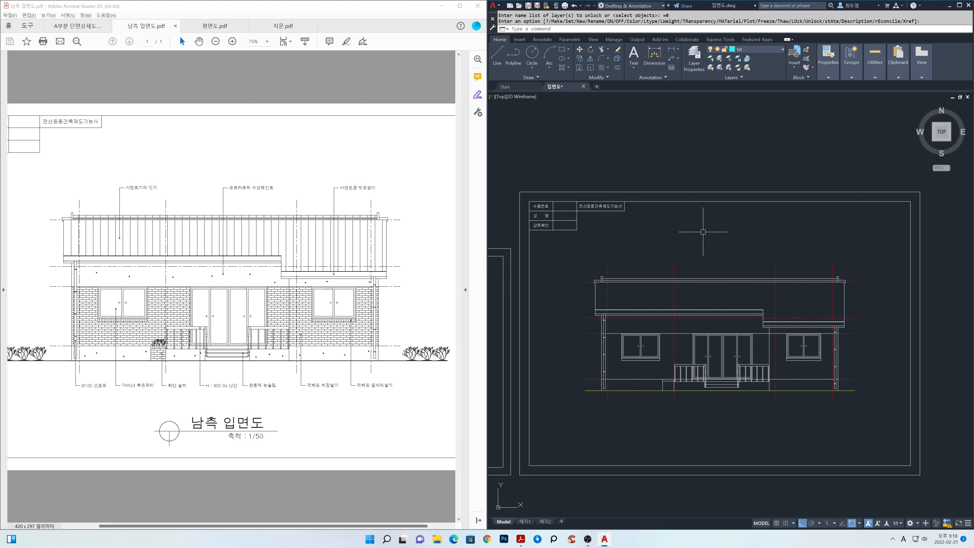
pyautogui.write('o')
pyautogui.press('Return')
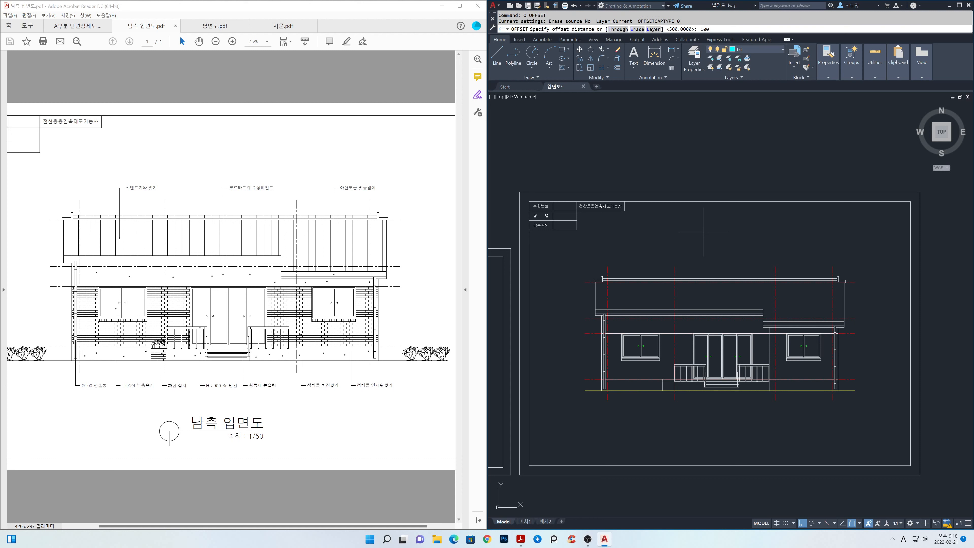
pyautogui.press('Return')
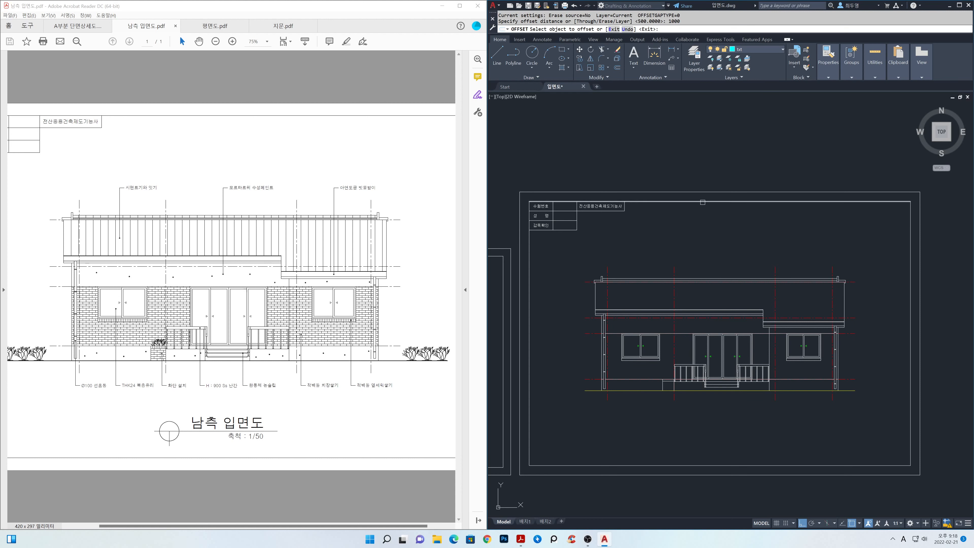
pyautogui.click(529, 268)
pyautogui.click(543, 272)
pyautogui.click(907, 291)
pyautogui.click(881, 292)
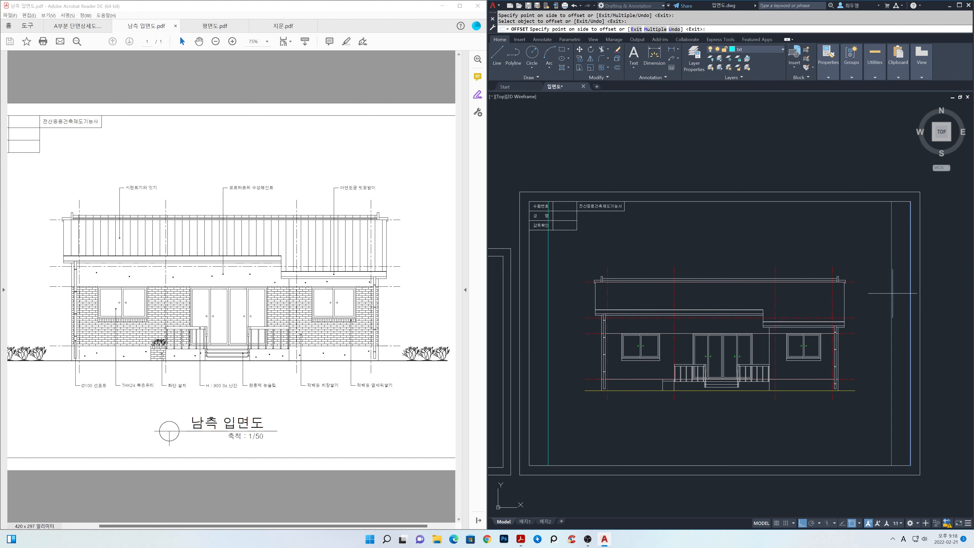
pyautogui.press('Return')
# Step: Extend both ends of the ground line out to the offset border lines
pyautogui.write('ex')
pyautogui.click(849, 391)
pyautogui.click(590, 390)
pyautogui.press('Return')
# Step: Erase the two vertical helper lines offset from the sheet border
pyautogui.write('e')
pyautogui.press('Return')
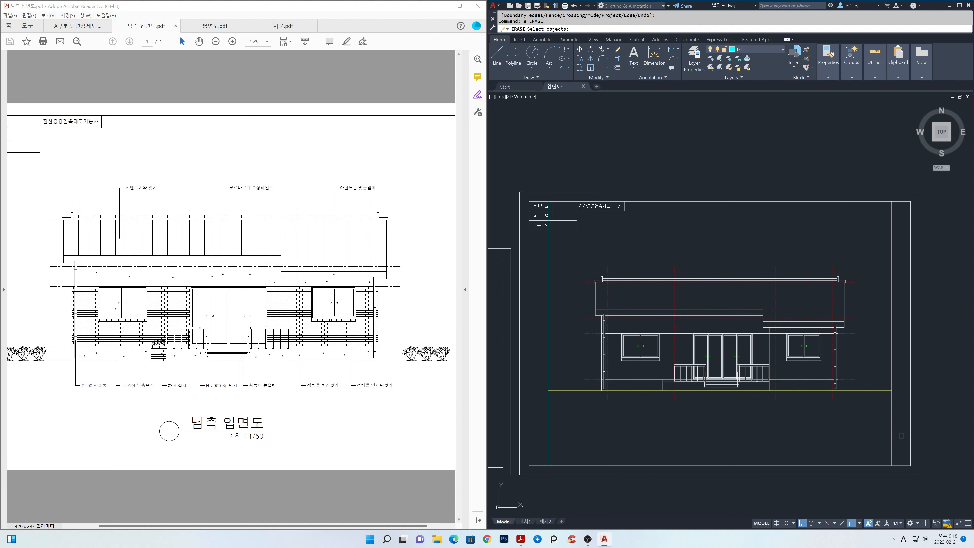
pyautogui.click(902, 436)
pyautogui.click(538, 428)
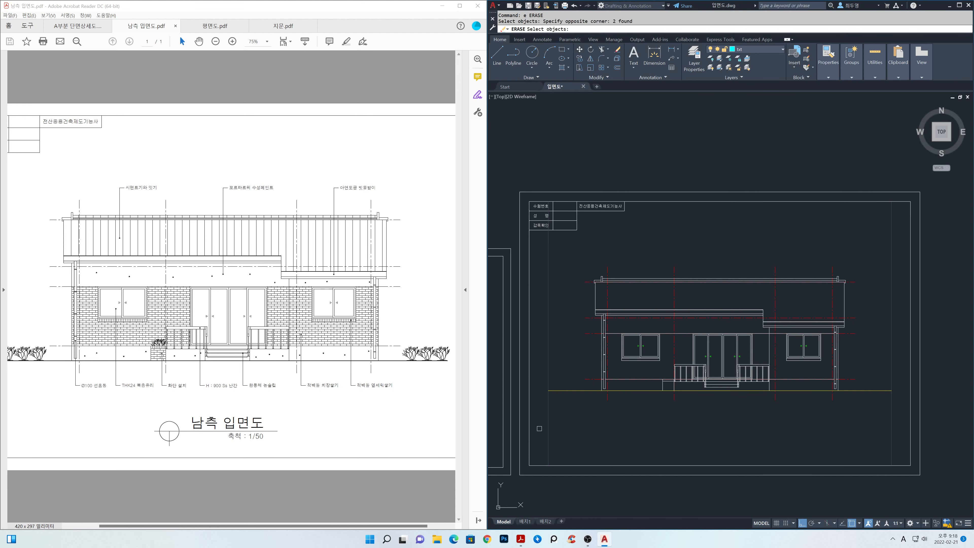
pyautogui.press('Return')
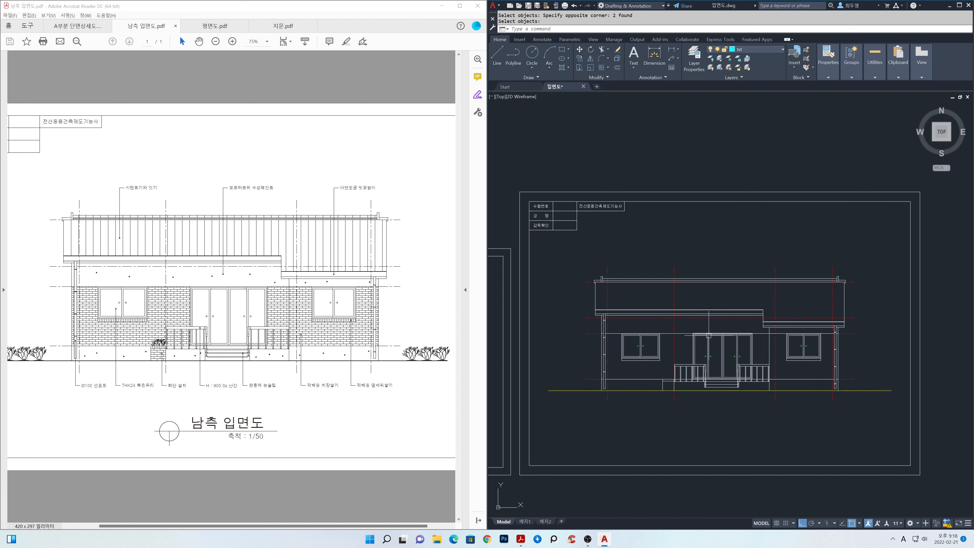
# Step: Make the ele layer current and insert the DesignCenter block Shrub - elevation at the right end of the ground line
pyautogui.scroll(1, 712, 336)
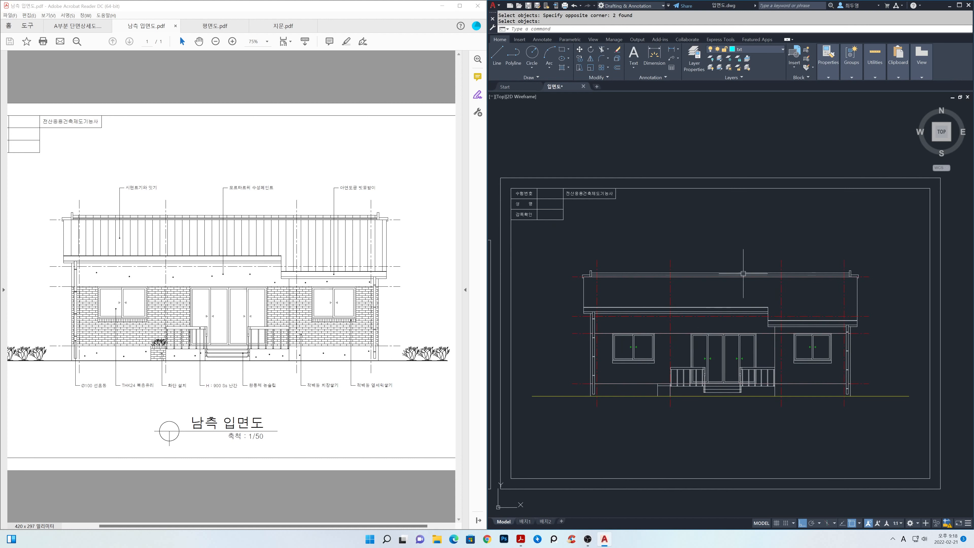
pyautogui.click(776, 47)
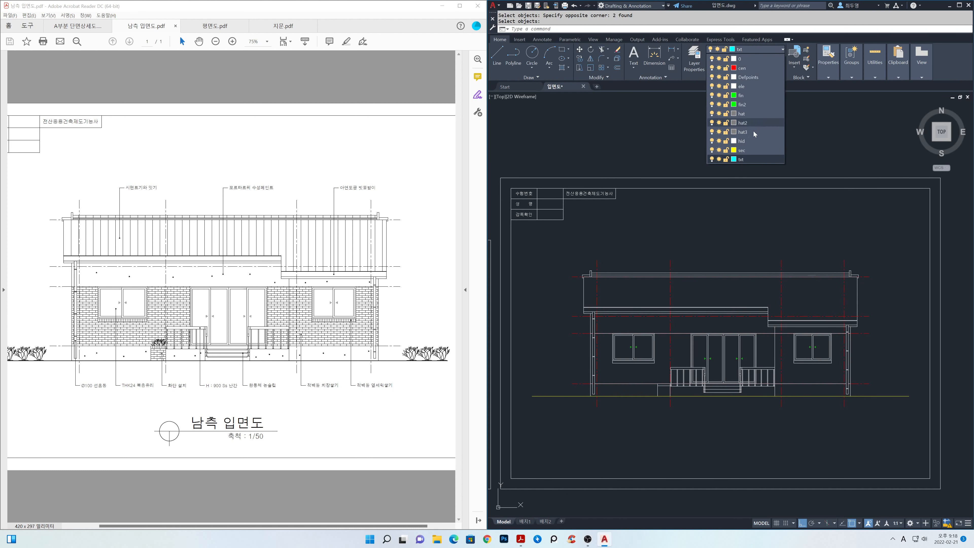
pyautogui.click(756, 86)
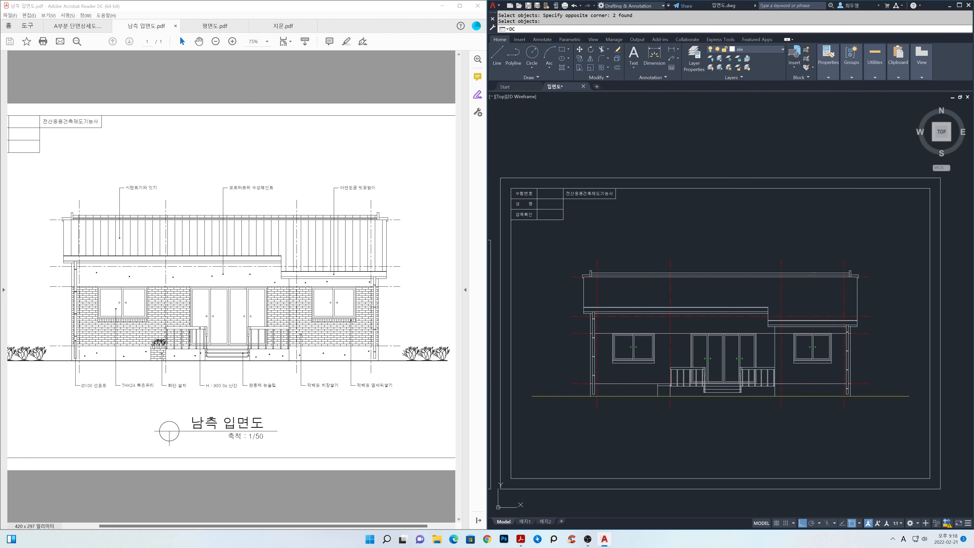
pyautogui.write('DC')
pyautogui.press('Return')
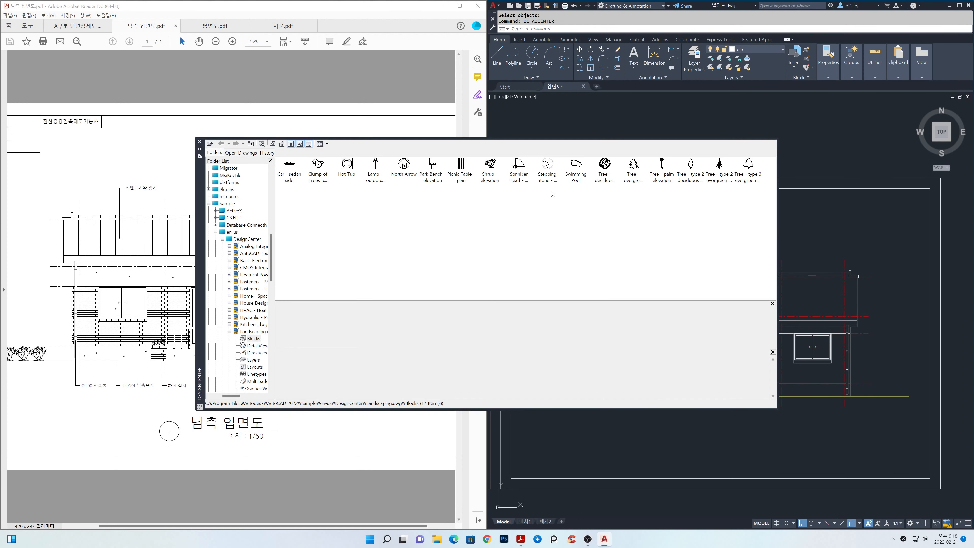
pyautogui.click(490, 169)
pyautogui.doubleClick(490, 169)
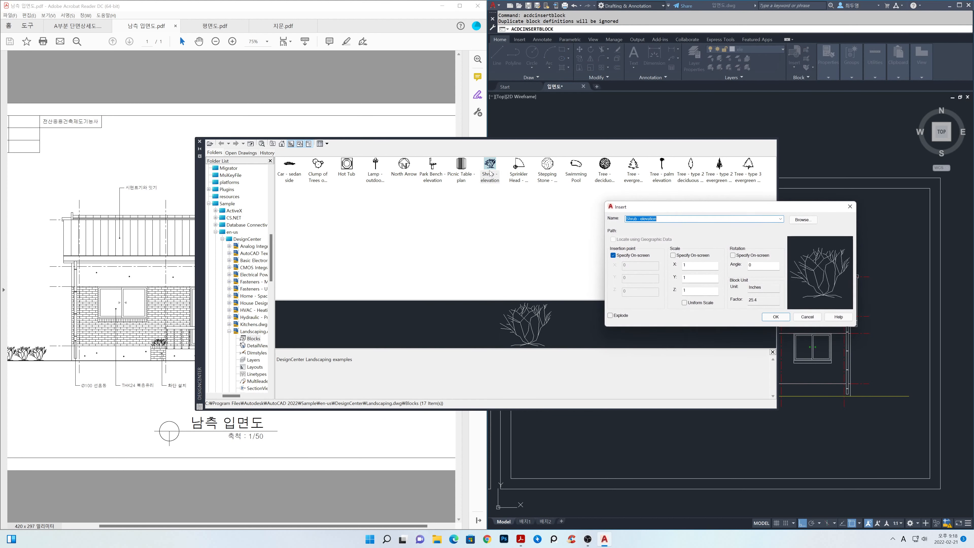
pyautogui.click(785, 320)
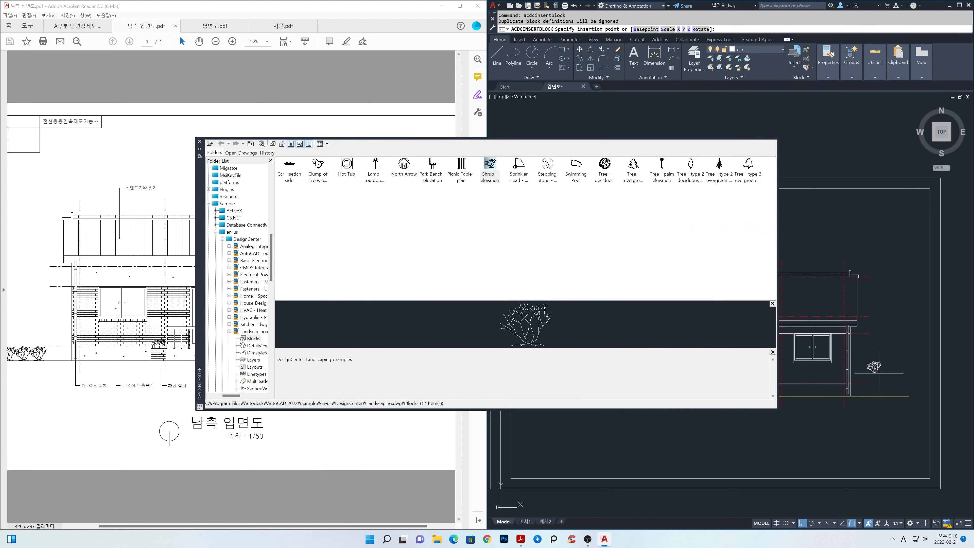
pyautogui.click(909, 395)
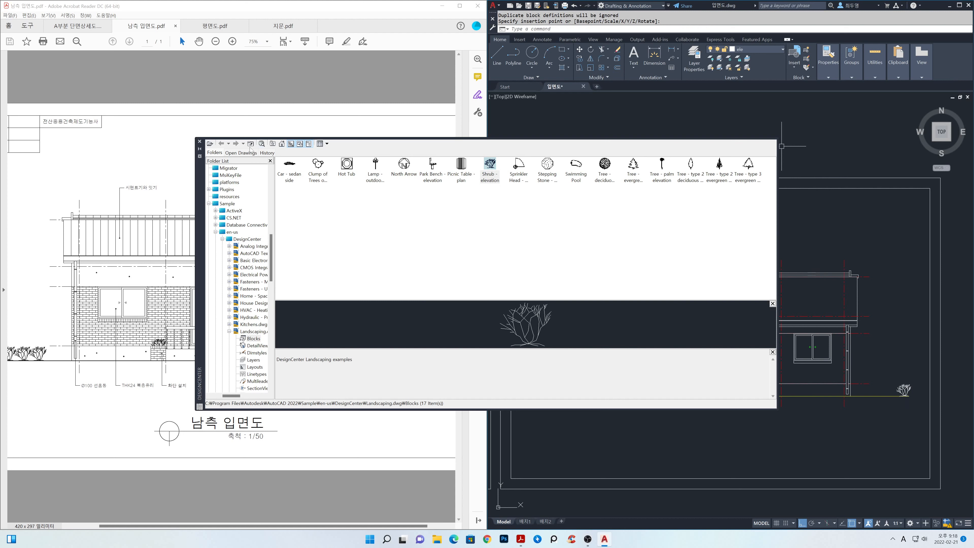
pyautogui.click(199, 143)
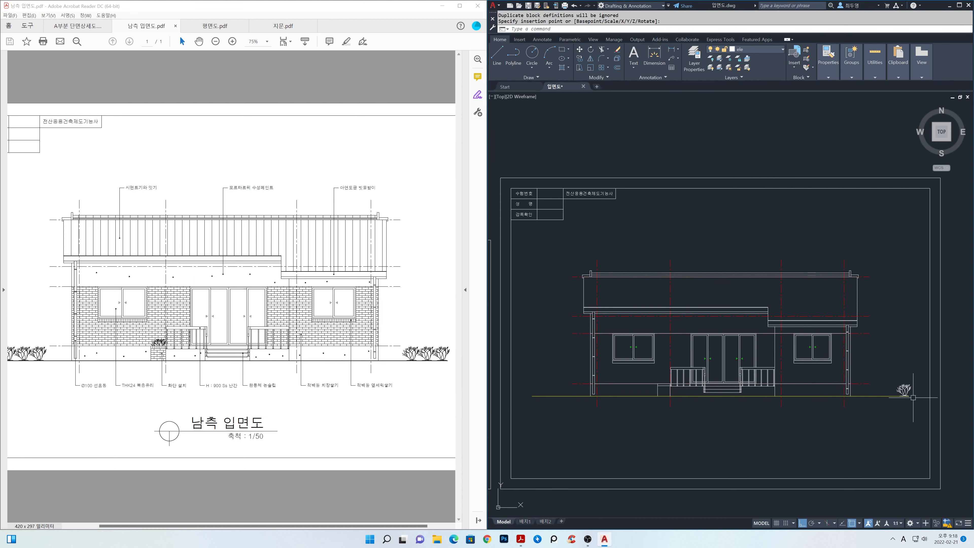
# Step: Copy the shrub twice to the left along the ground line to form a row of three
pyautogui.scroll(4, 901, 391)
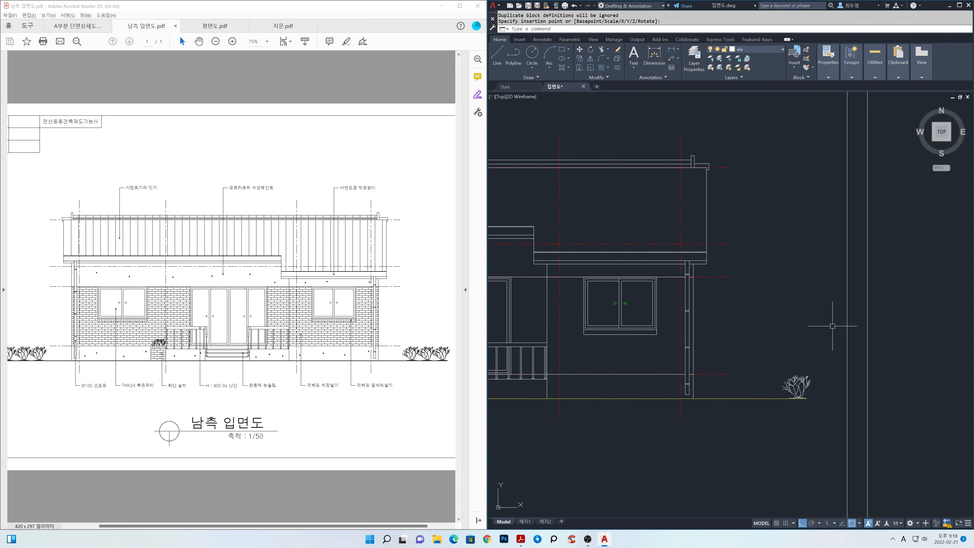
pyautogui.write('o')
pyautogui.press('Return')
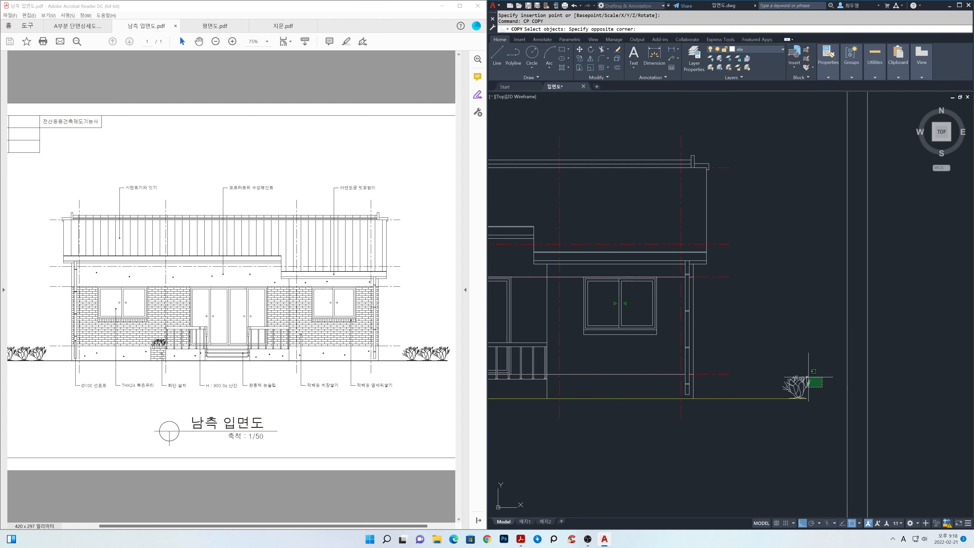
pyautogui.click(798, 385)
pyautogui.press('Return')
pyautogui.click(813, 331)
pyautogui.click(792, 330)
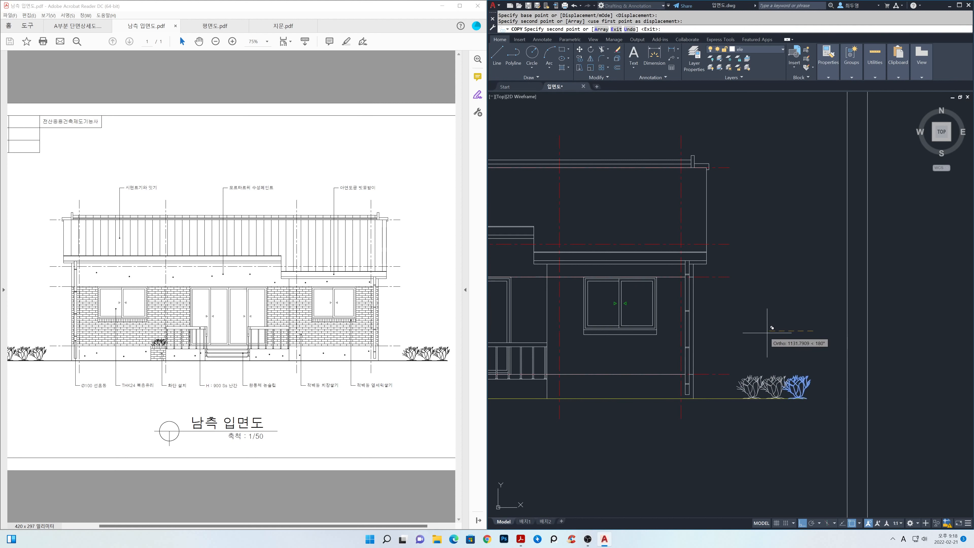
pyautogui.click(764, 333)
pyautogui.press('Return')
# Step: Copy the row of three shrubs to the left end of the ground line
pyautogui.press('Return')
pyautogui.click(821, 389)
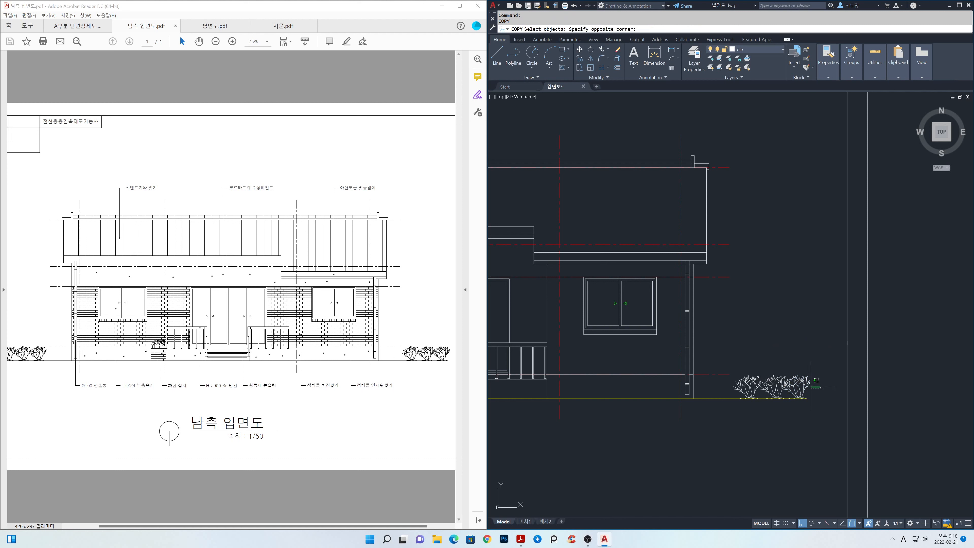
pyautogui.click(744, 365)
pyautogui.press('Return')
pyautogui.click(720, 402)
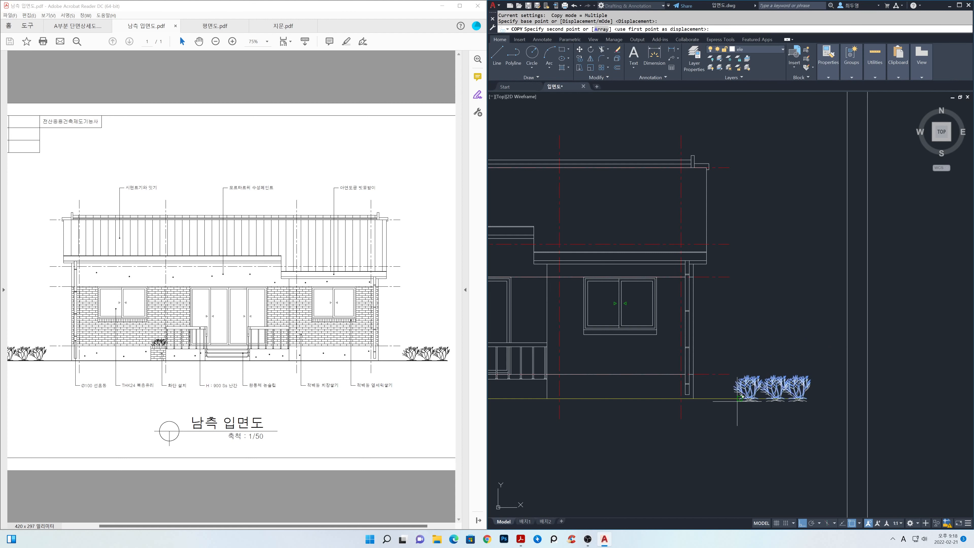
pyautogui.scroll(-2, 720, 402)
pyautogui.scroll(-2, 732, 396)
pyautogui.scroll(4, 651, 391)
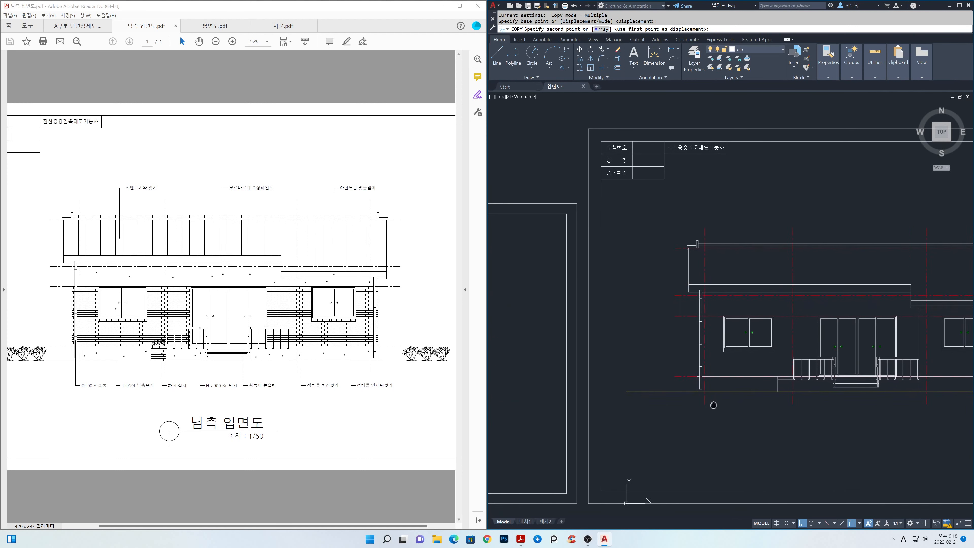
pyautogui.click(648, 391)
pyautogui.press('Return')
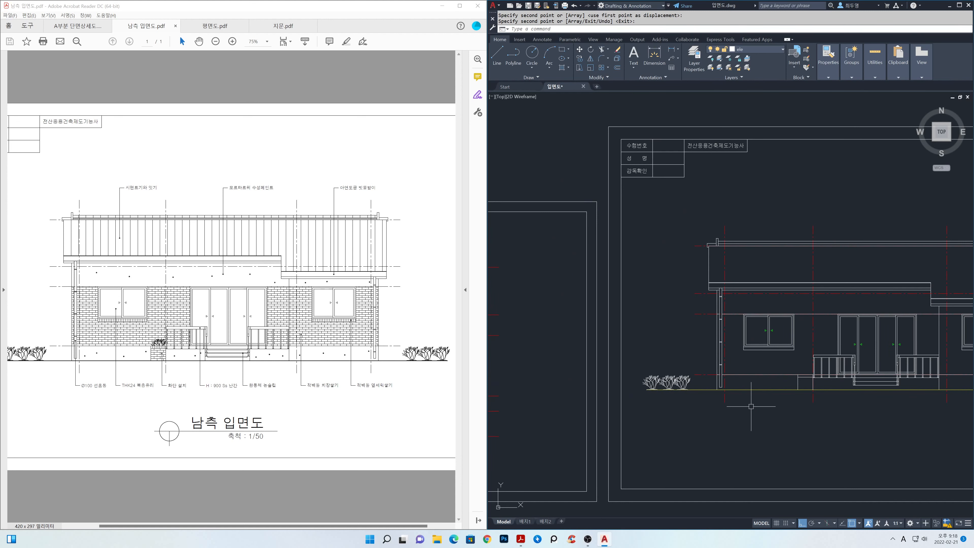
# Step: Copy the rightmost shrub of the left row onto the planter beside the porch railing
pyautogui.moveTo(750, 407); pyautogui.dragTo(681, 394, button='middle')
pyautogui.scroll(5, 654, 369)
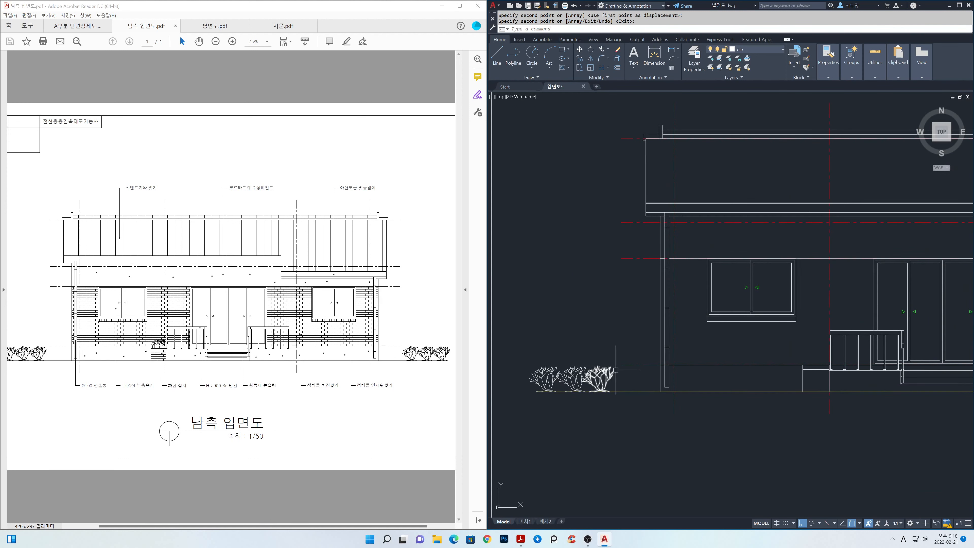
pyautogui.scroll(2, 625, 381)
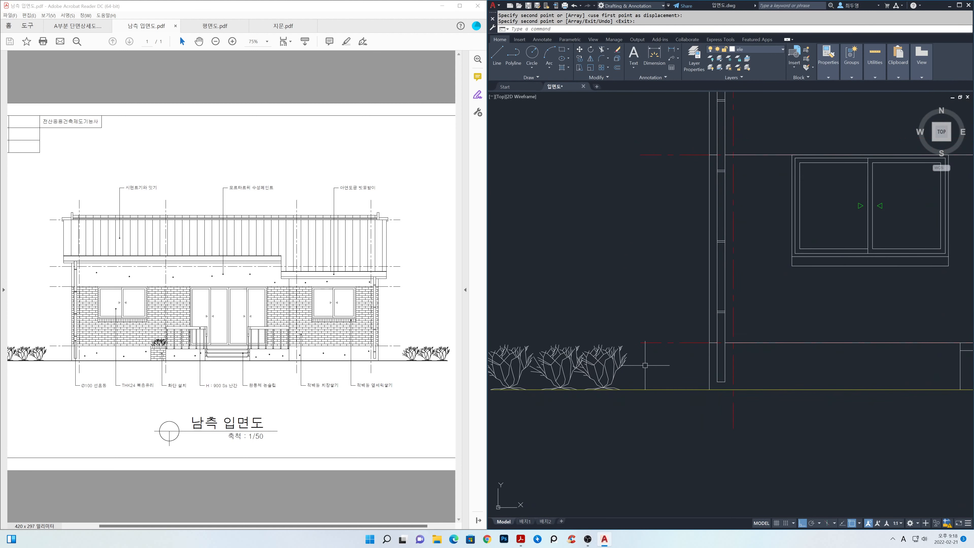
pyautogui.press('Return')
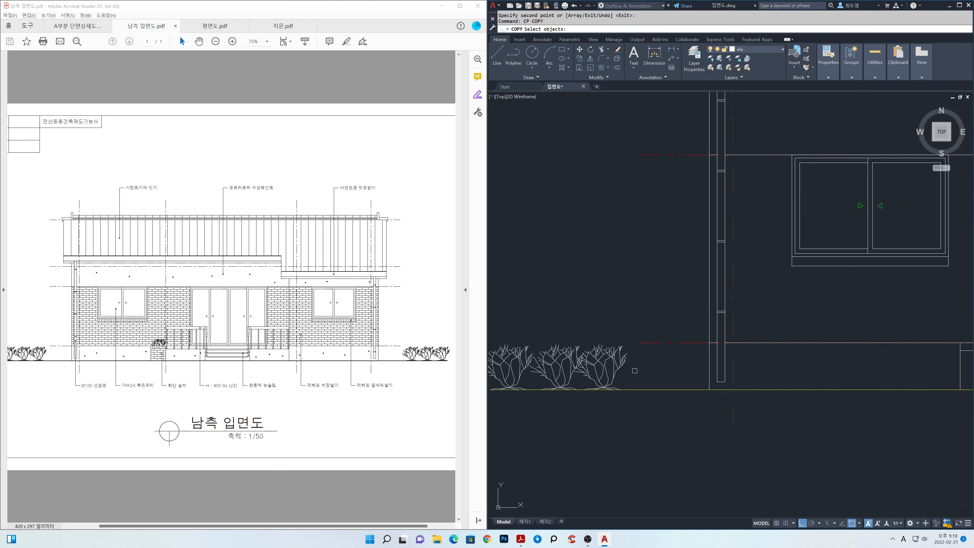
pyautogui.click(618, 367)
pyautogui.press('Return')
pyautogui.scroll(-2, 675, 415)
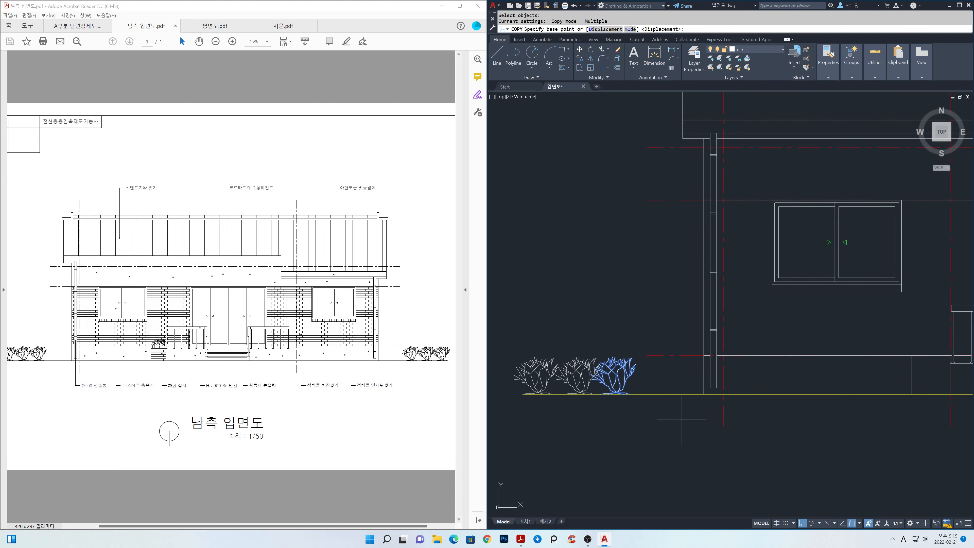
pyautogui.moveTo(681, 419); pyautogui.dragTo(667, 421, button='middle')
pyautogui.scroll(2, 645, 421)
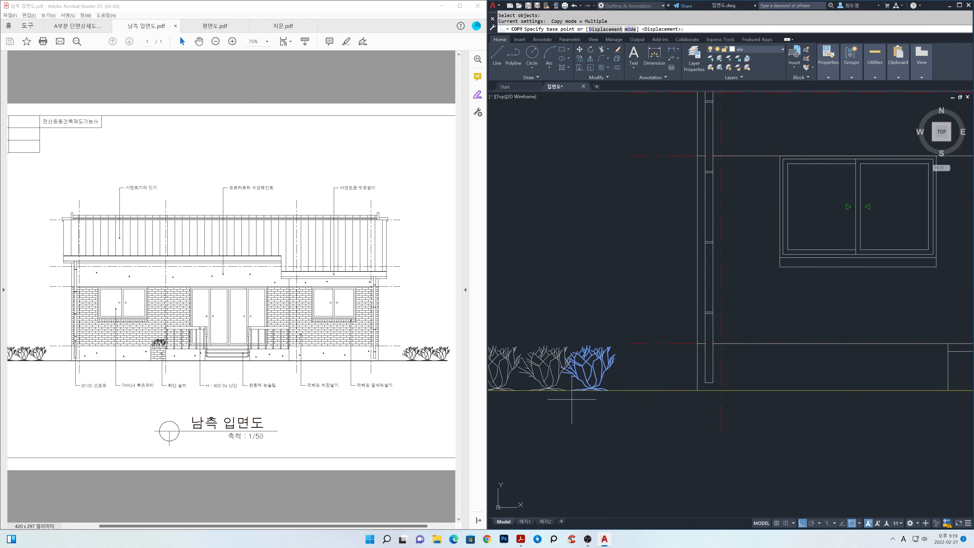
pyautogui.click(572, 390)
pyautogui.moveTo(905, 363); pyautogui.dragTo(630, 353, button='middle')
pyautogui.scroll(1, 648, 345)
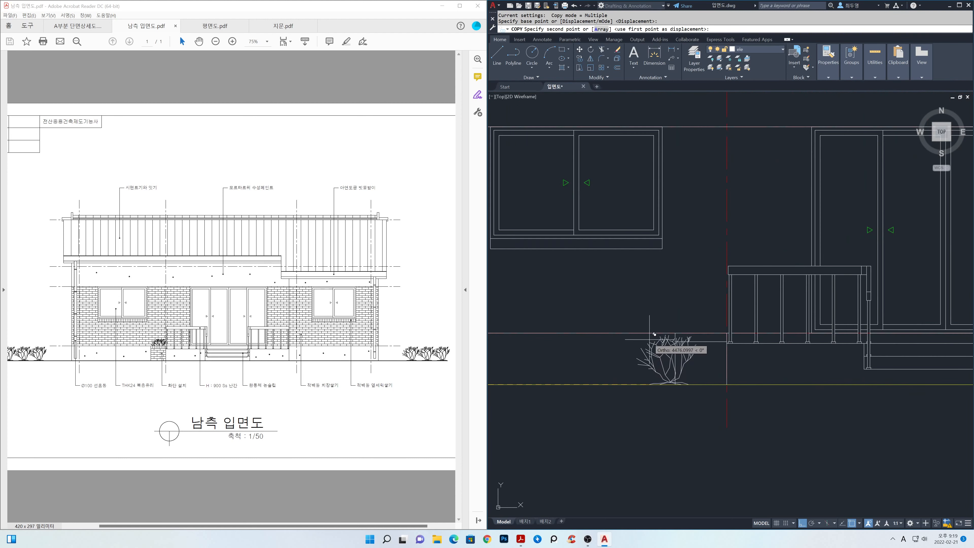
pyautogui.scroll(1, 668, 336)
pyautogui.click(683, 283)
pyautogui.press('Return')
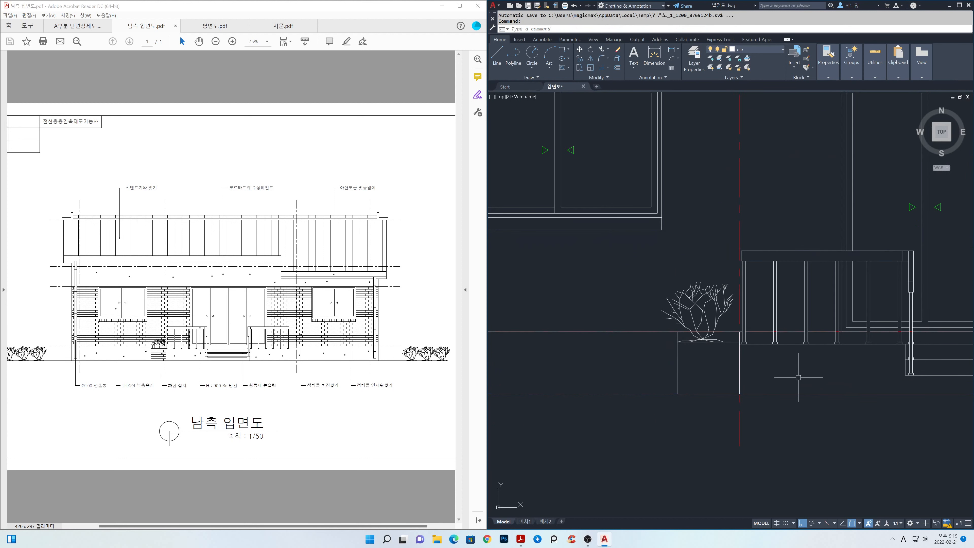
# Step: Move the planter shrub straight down by 100
pyautogui.moveTo(798, 377); pyautogui.dragTo(772, 392, button='middle')
pyautogui.write('m')
pyautogui.press('Return')
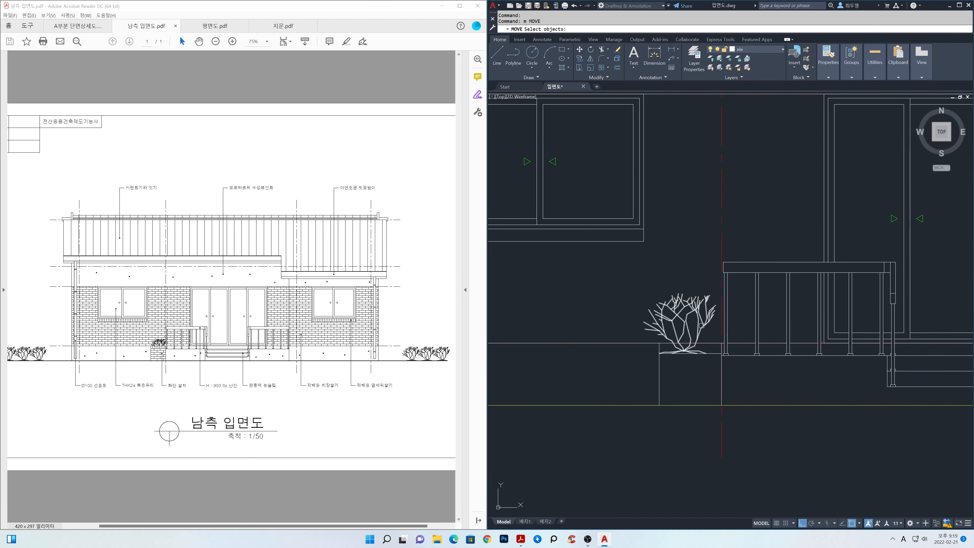
pyautogui.click(701, 326)
pyautogui.press('Return')
pyautogui.click(611, 291)
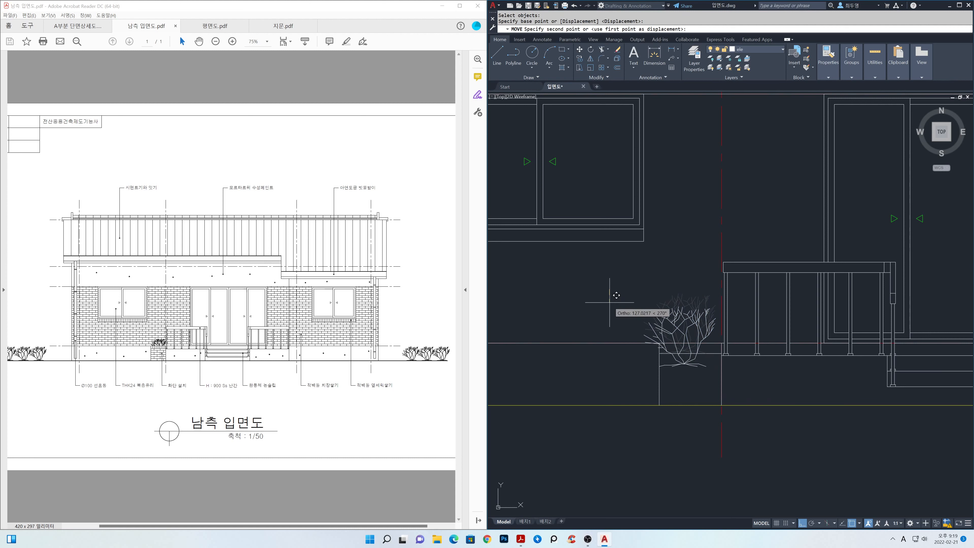
pyautogui.write('100')
pyautogui.press('Return')
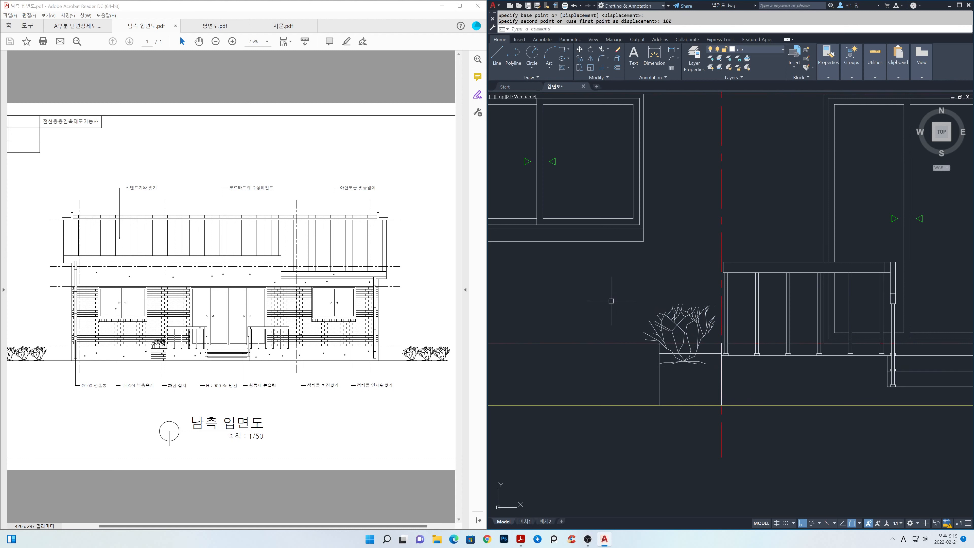
# Step: Move the planter shrub slightly to the right, horizontally, towards the porch railing
pyautogui.press('Return')
pyautogui.click(668, 313)
pyautogui.press('Return')
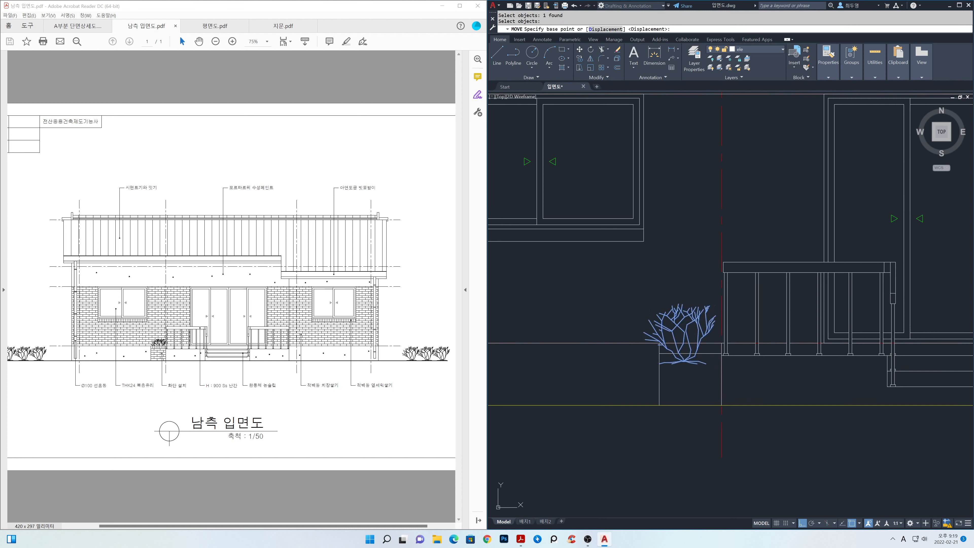
pyautogui.click(644, 268)
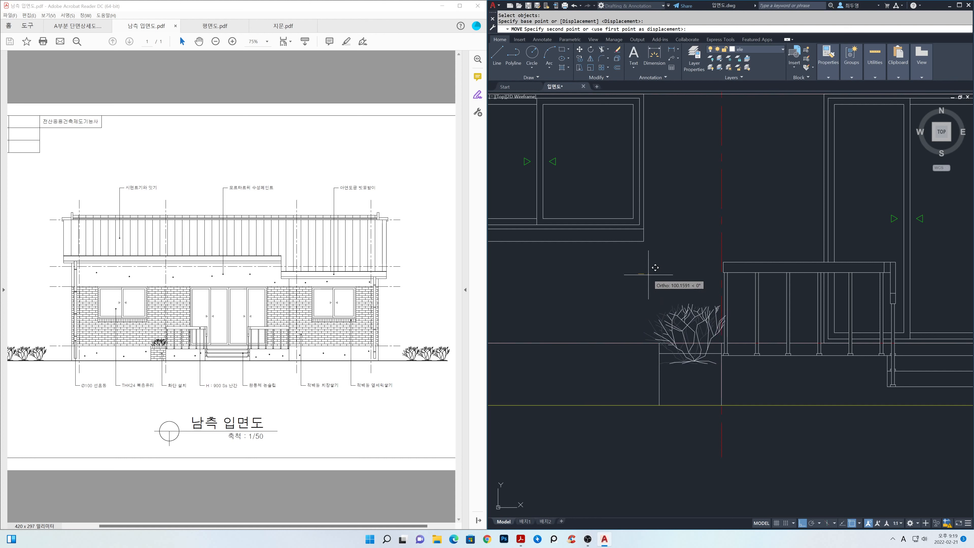
pyautogui.click(648, 274)
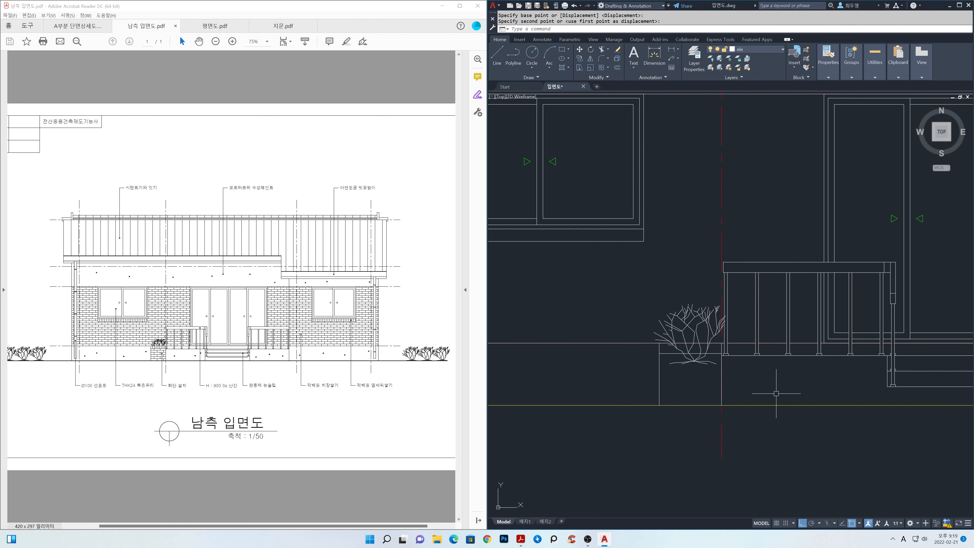
# Step: Scale the planter shrub by a factor of 0.8 about the base of its stem
pyautogui.write('sc')
pyautogui.press('Return')
pyautogui.click(713, 375)
pyautogui.click(691, 361)
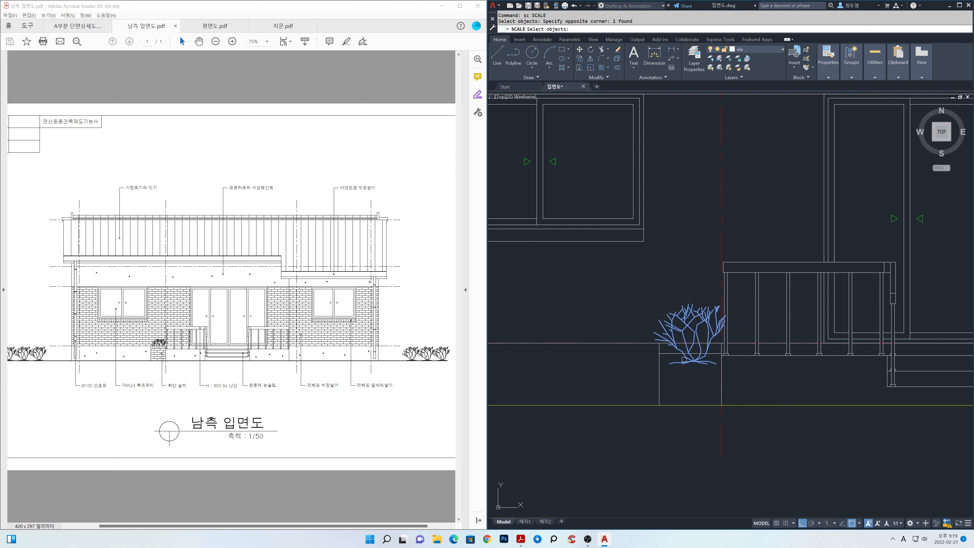
pyautogui.press('Return')
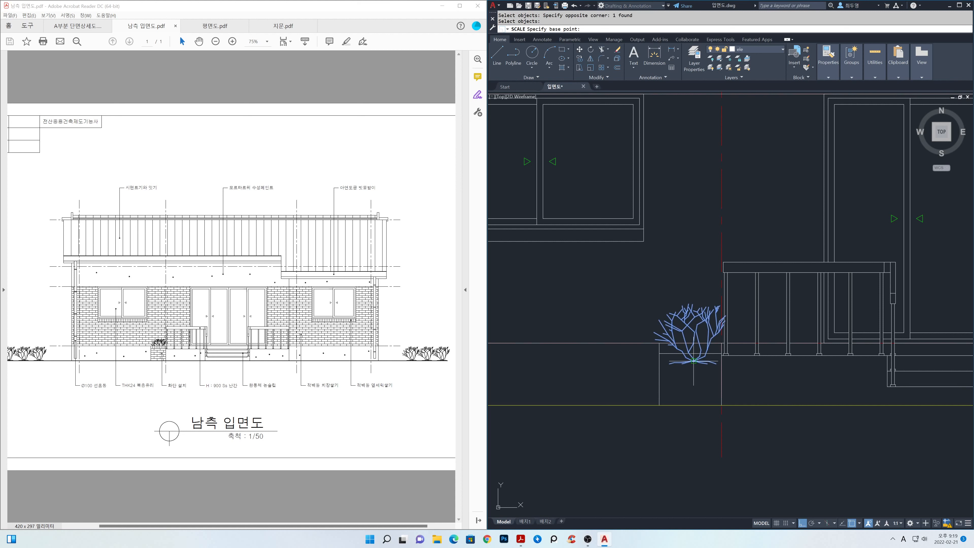
pyautogui.click(693, 360)
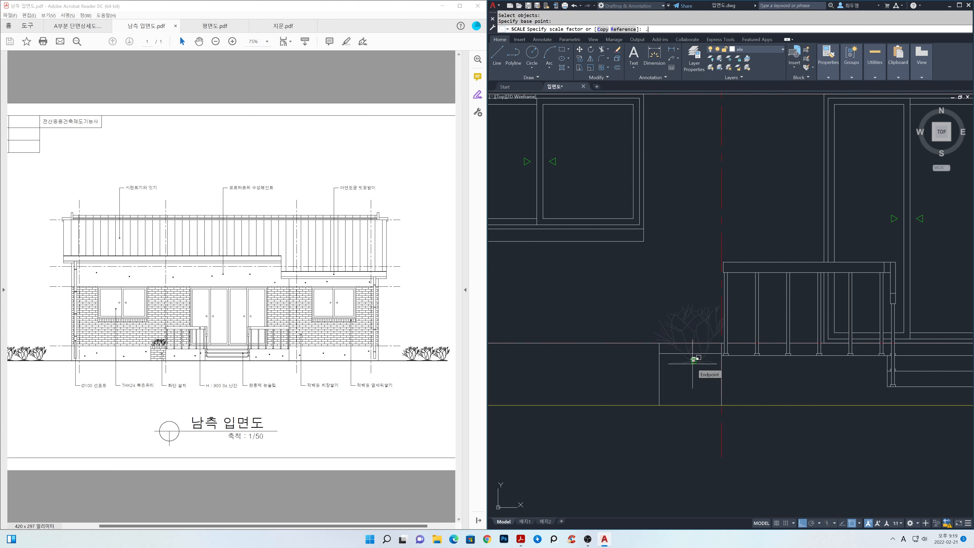
pyautogui.write('.8')
pyautogui.press('Return')
pyautogui.scroll(2, 698, 357)
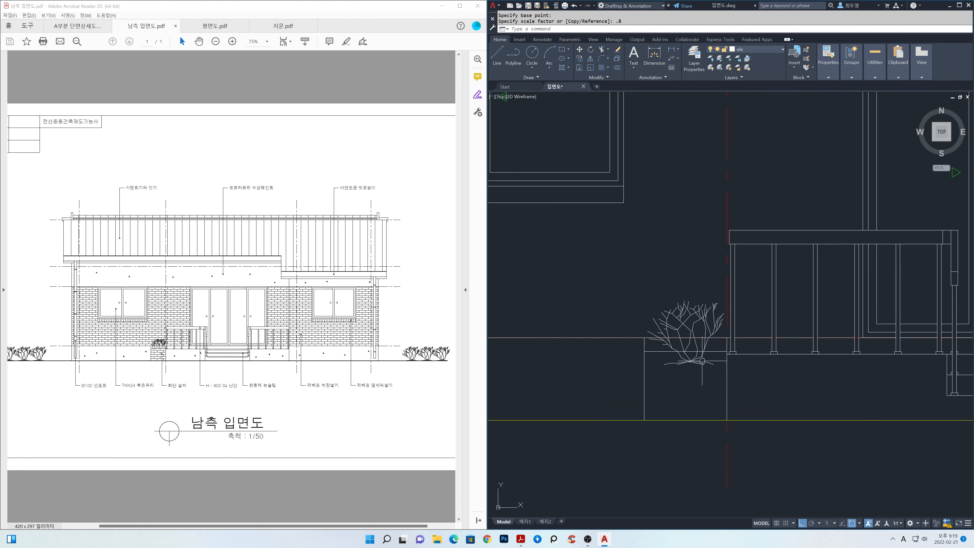
pyautogui.scroll(1, 700, 356)
pyautogui.write('m')
pyautogui.press('Return')
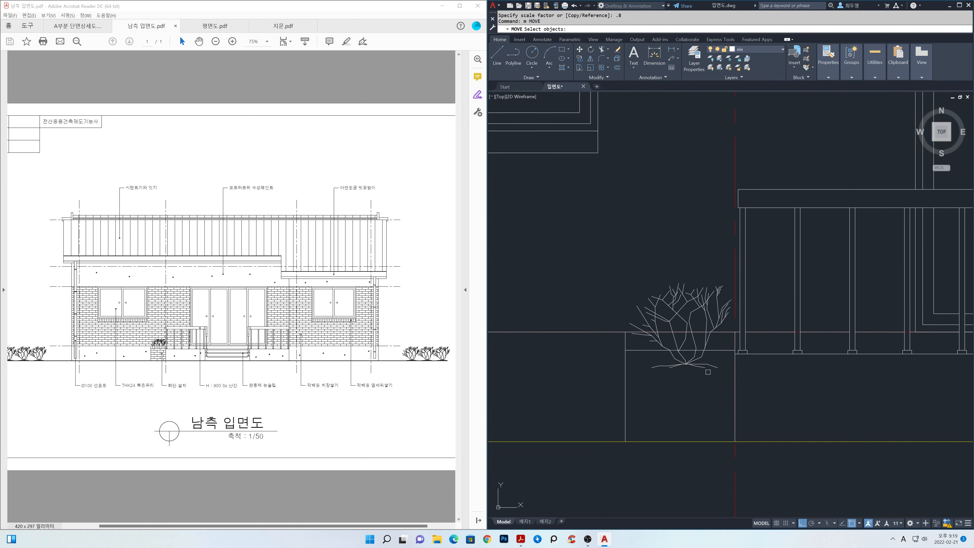
pyautogui.press('Return')
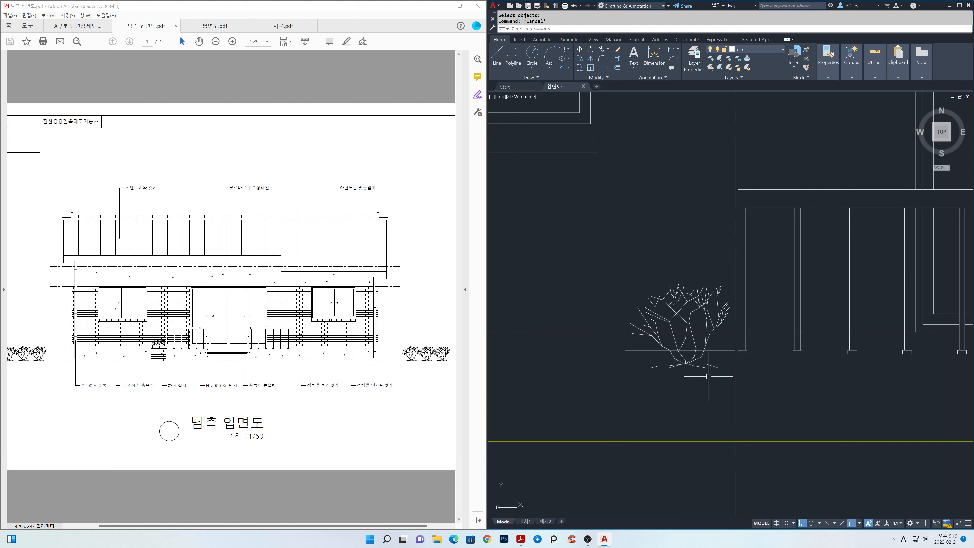
# Step: Explode the planter shrub into separate lines and freeze the cen layer
pyautogui.press('Return')
pyautogui.click(702, 373)
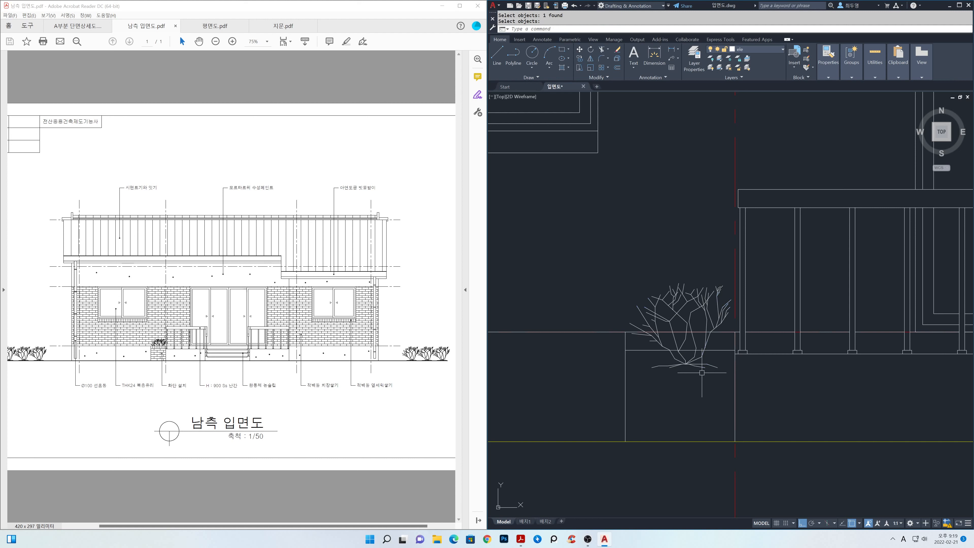
pyautogui.click(763, 52)
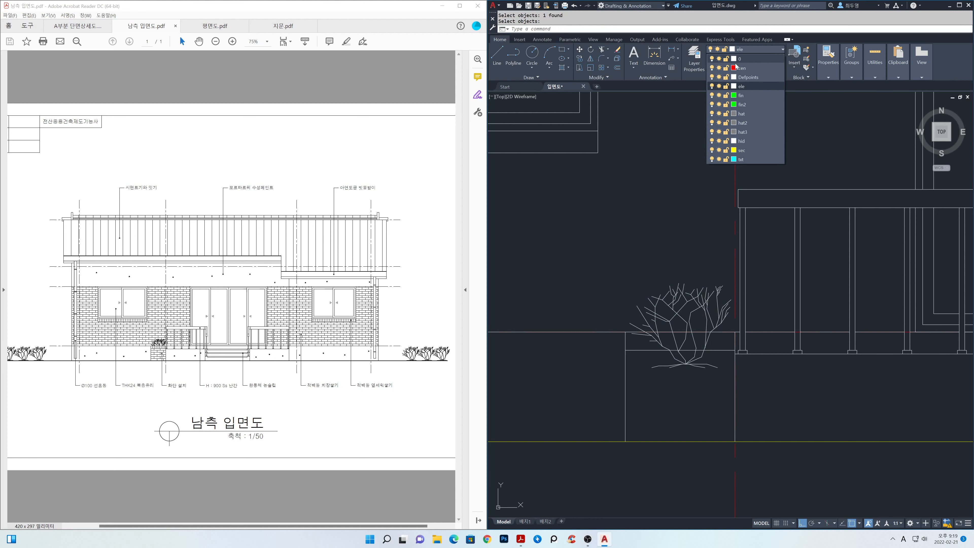
pyautogui.click(719, 68)
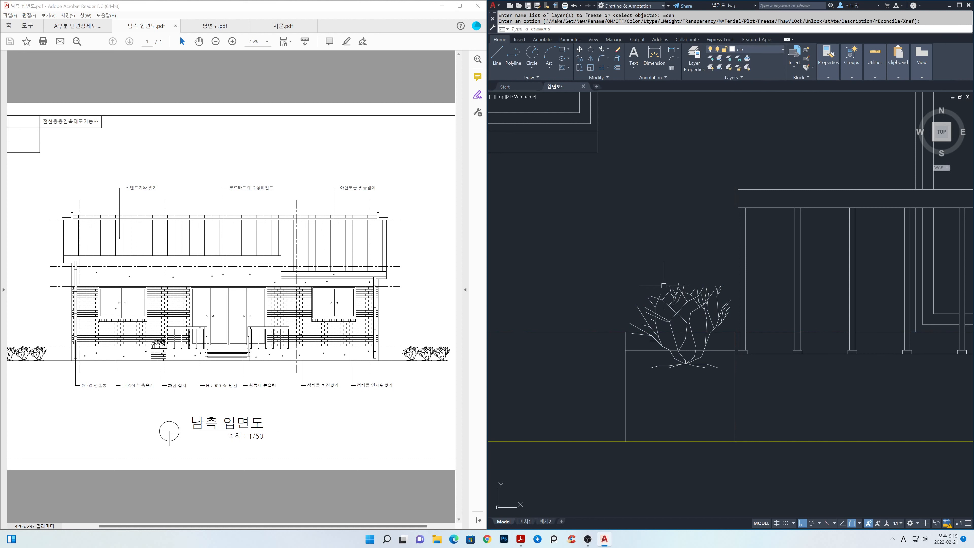
# Step: Trim the shrub branches below the planter's upper horizontal line, using that line as the cutting edge
pyautogui.scroll(1, 676, 286)
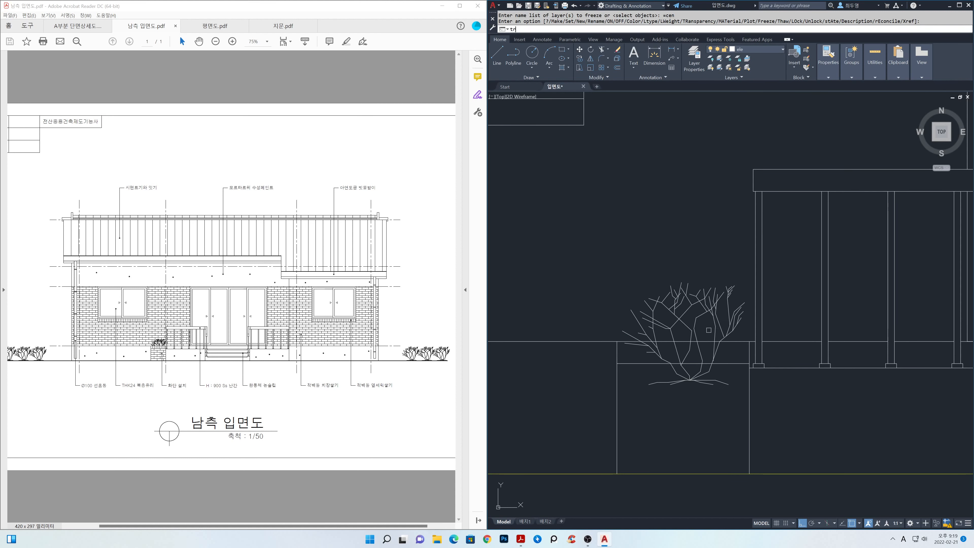
pyautogui.press('Return')
pyautogui.click(725, 352)
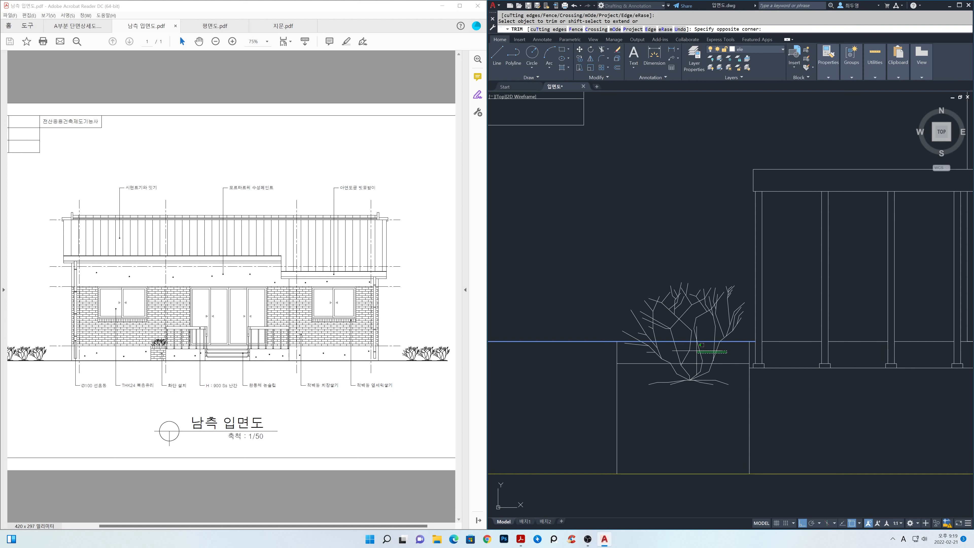
pyautogui.click(637, 346)
pyautogui.scroll(3, 637, 344)
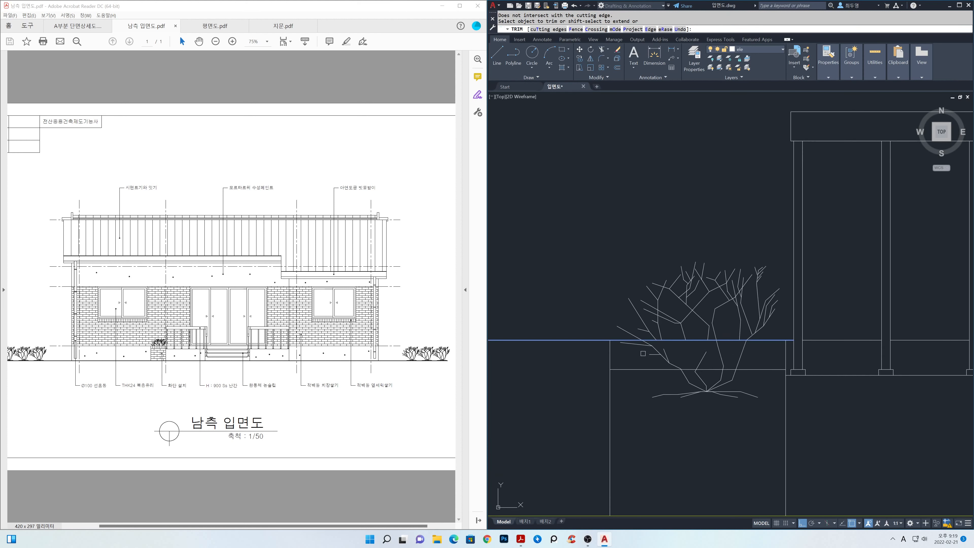
pyautogui.press('Return')
# Step: Erase the shrub fragments left below the planter's upper line and trim the remaining branch stub at that line
pyautogui.scroll(-1, 647, 352)
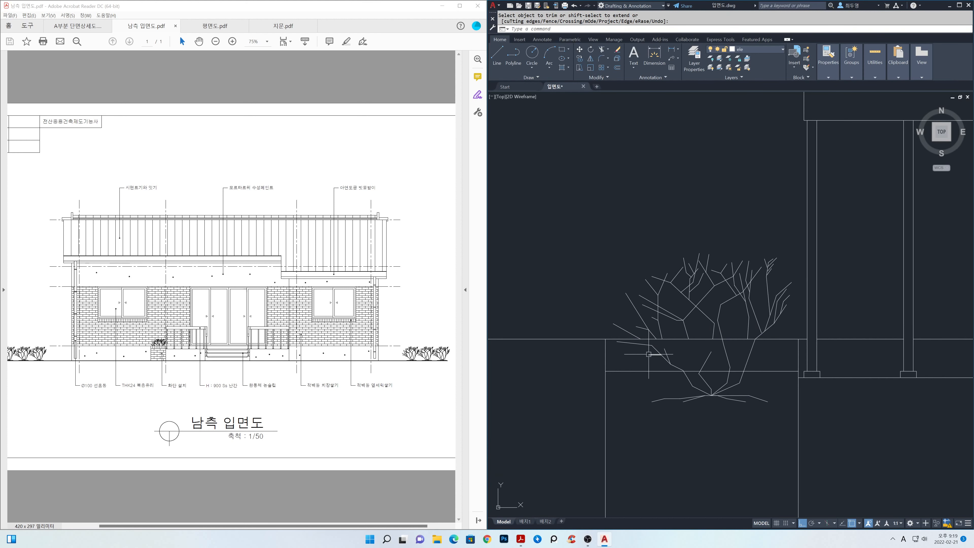
pyautogui.write('e')
pyautogui.press('Return')
pyautogui.click(775, 417)
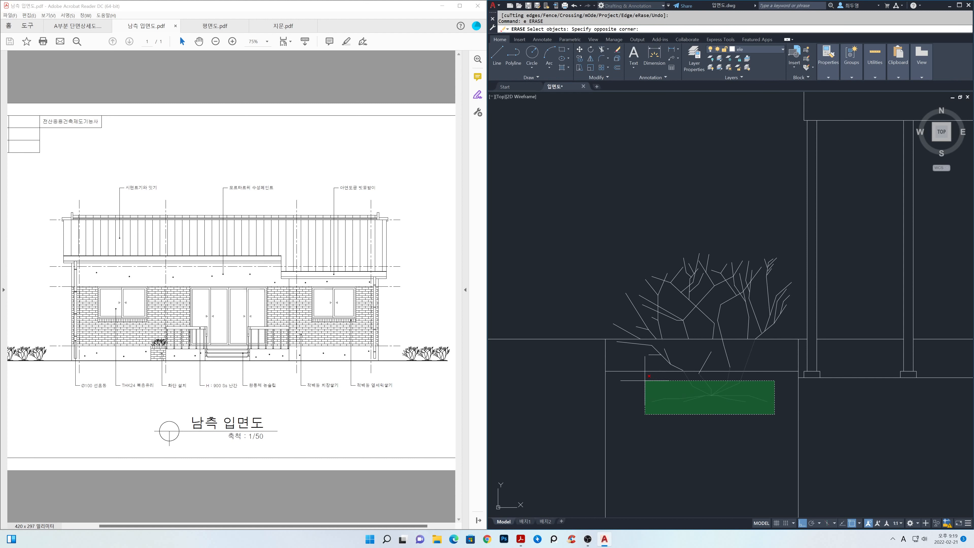
pyautogui.click(645, 380)
pyautogui.scroll(1, 656, 359)
pyautogui.click(770, 365)
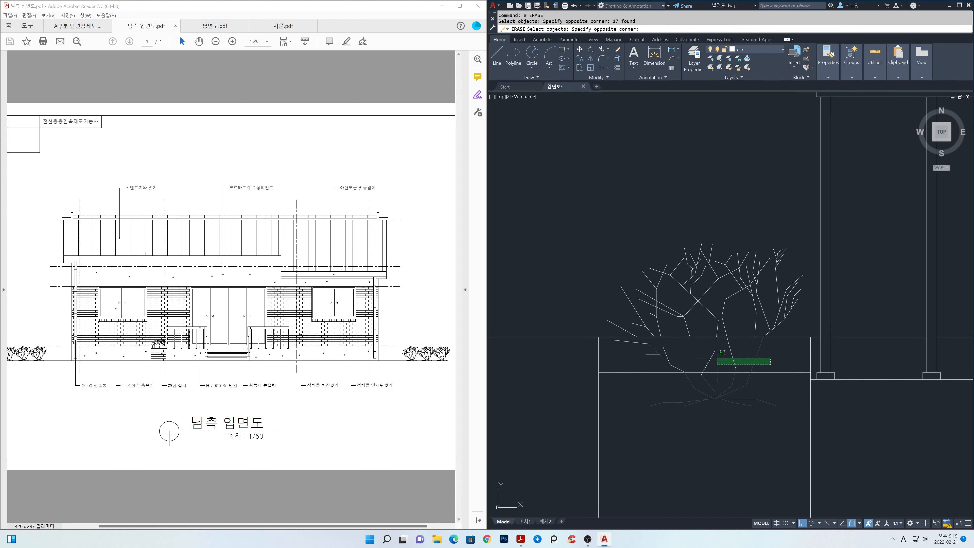
pyautogui.click(659, 354)
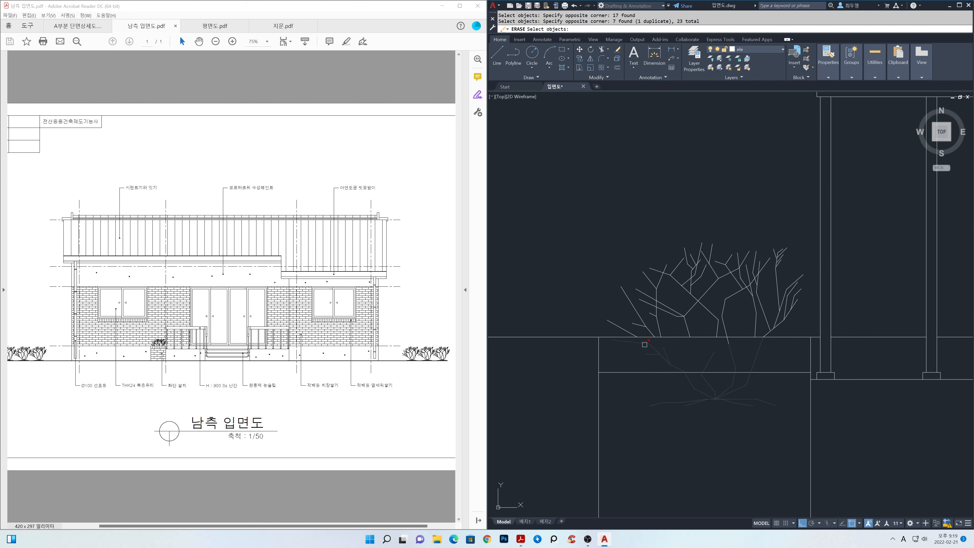
pyautogui.click(645, 344)
pyautogui.press('Return')
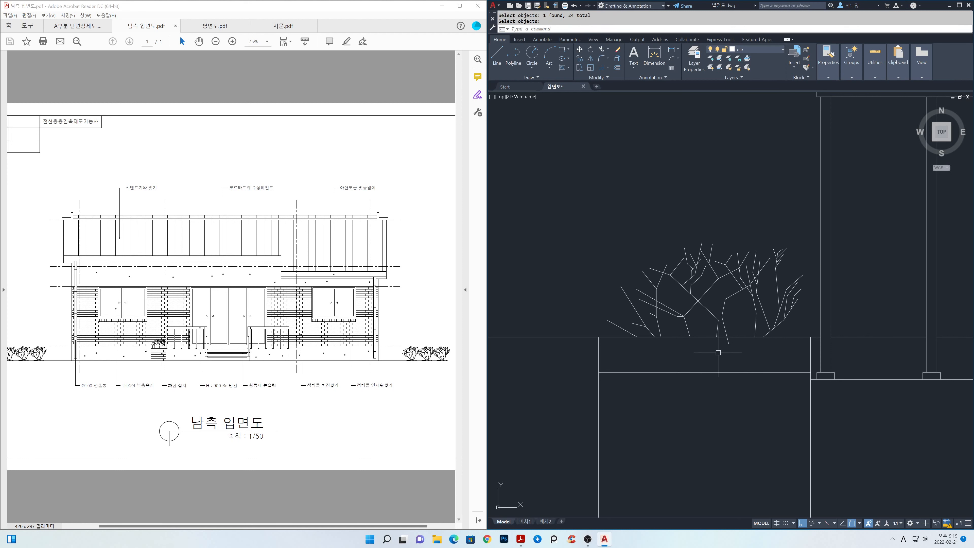
pyautogui.press('Return')
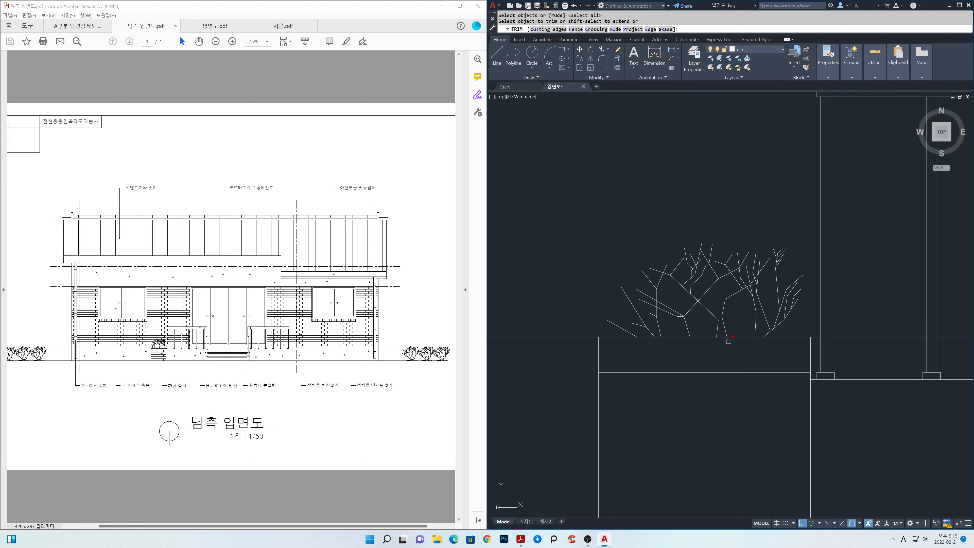
pyautogui.press('Return')
# Step: Thaw the cen layer to show the centre lines over the whole elevation again
pyautogui.scroll(-8, 719, 357)
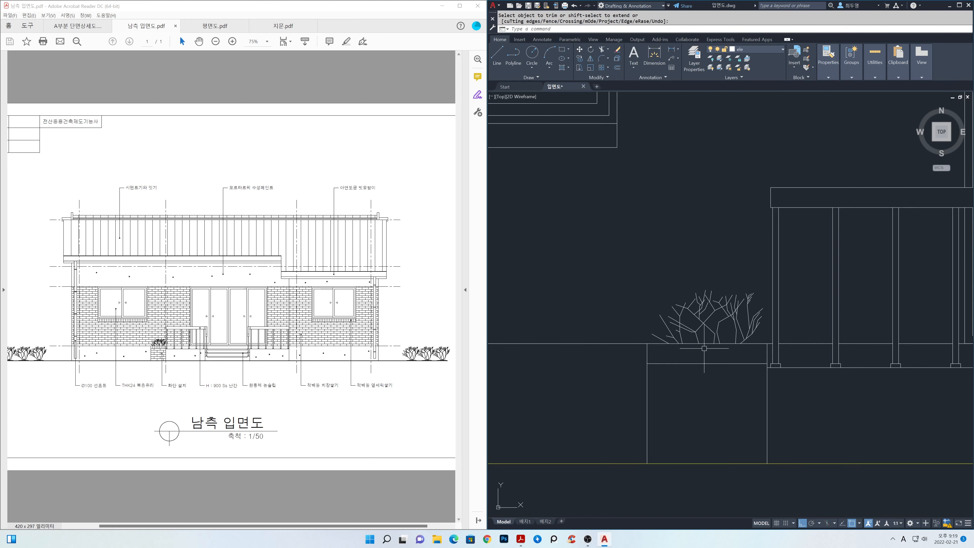
pyautogui.scroll(-8, 705, 360)
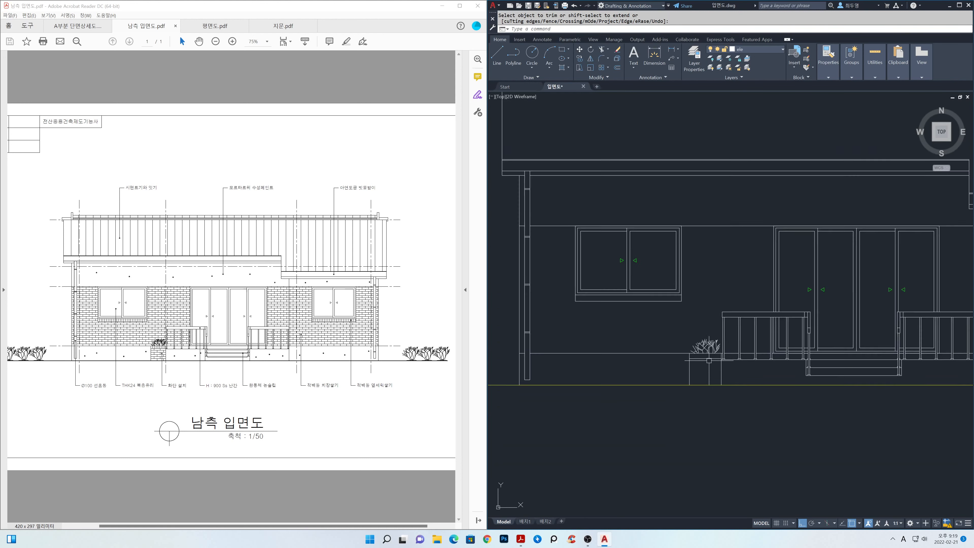
pyautogui.scroll(-3, 805, 352)
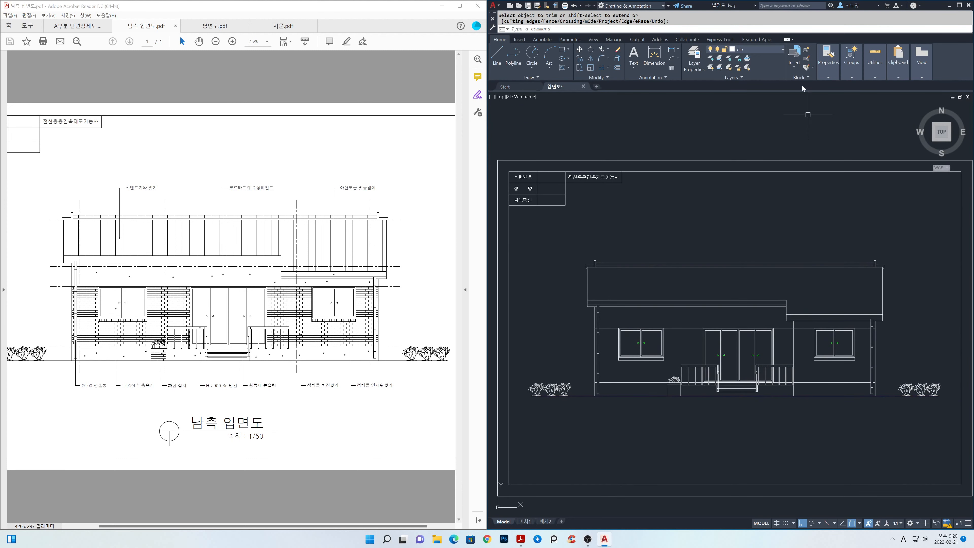
pyautogui.click(778, 51)
pyautogui.click(718, 69)
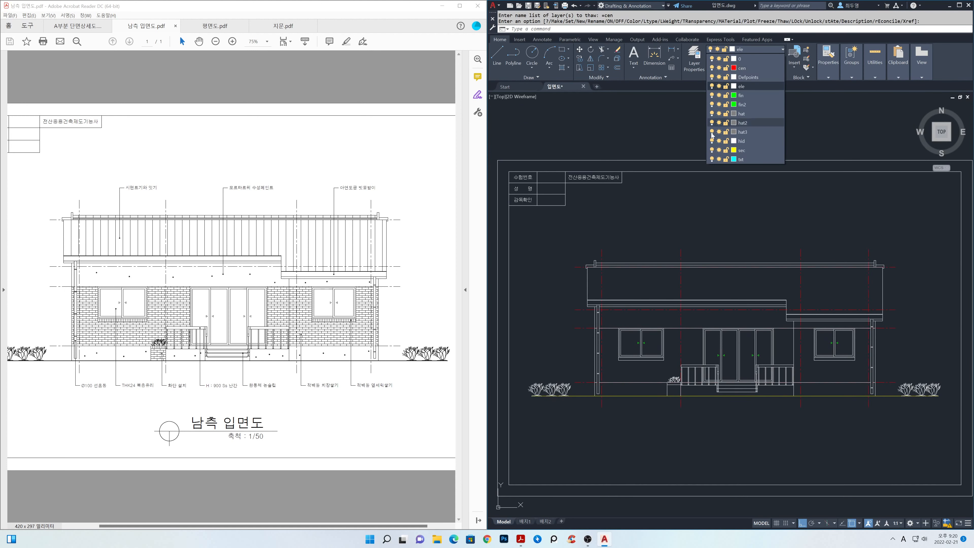
pyautogui.moveTo(727, 237)
pyautogui.mouseDown(button='middle')
pyautogui.moveTo(734, 241)
pyautogui.moveTo(724, 226)
pyautogui.moveTo(726, 187)
pyautogui.mouseUp(button='middle')
pyautogui.scroll(1, 726, 227)
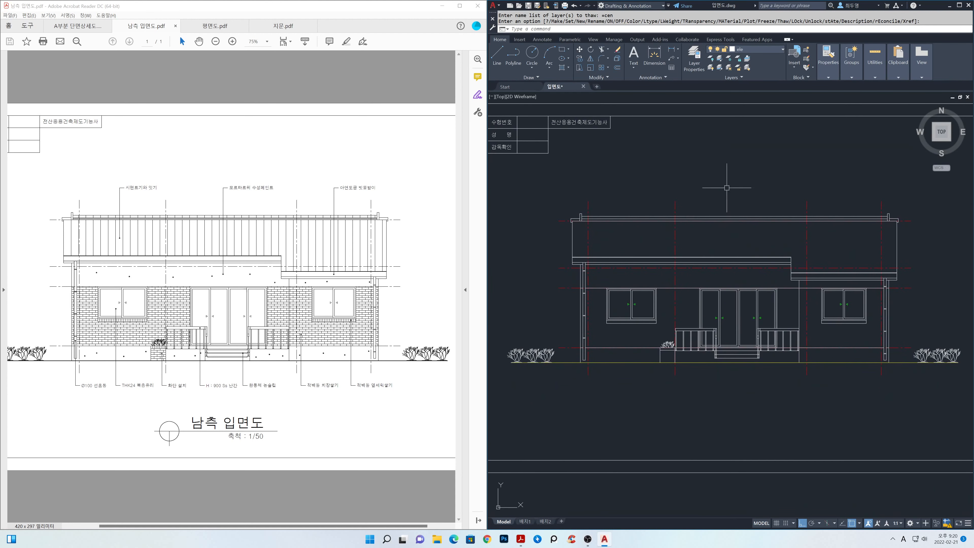